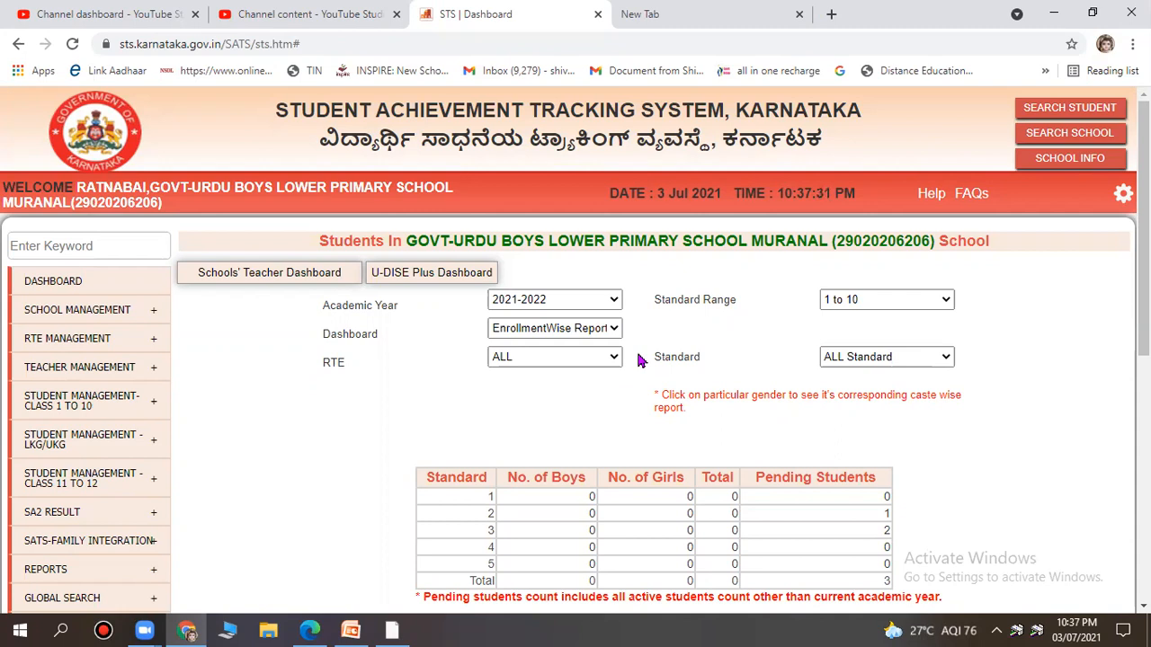
# Open Generate Progress Report Card from Student Management - Class 1 to 10 > CCE Results.
pyautogui.moveTo(87, 438)
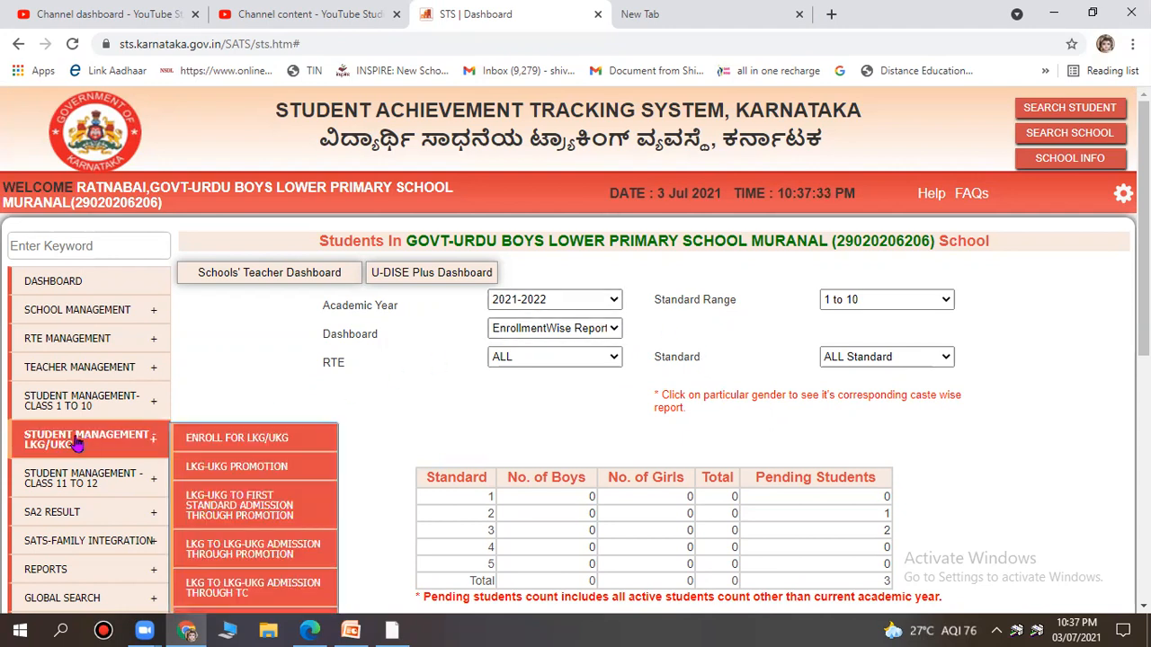
pyautogui.moveTo(54, 405)
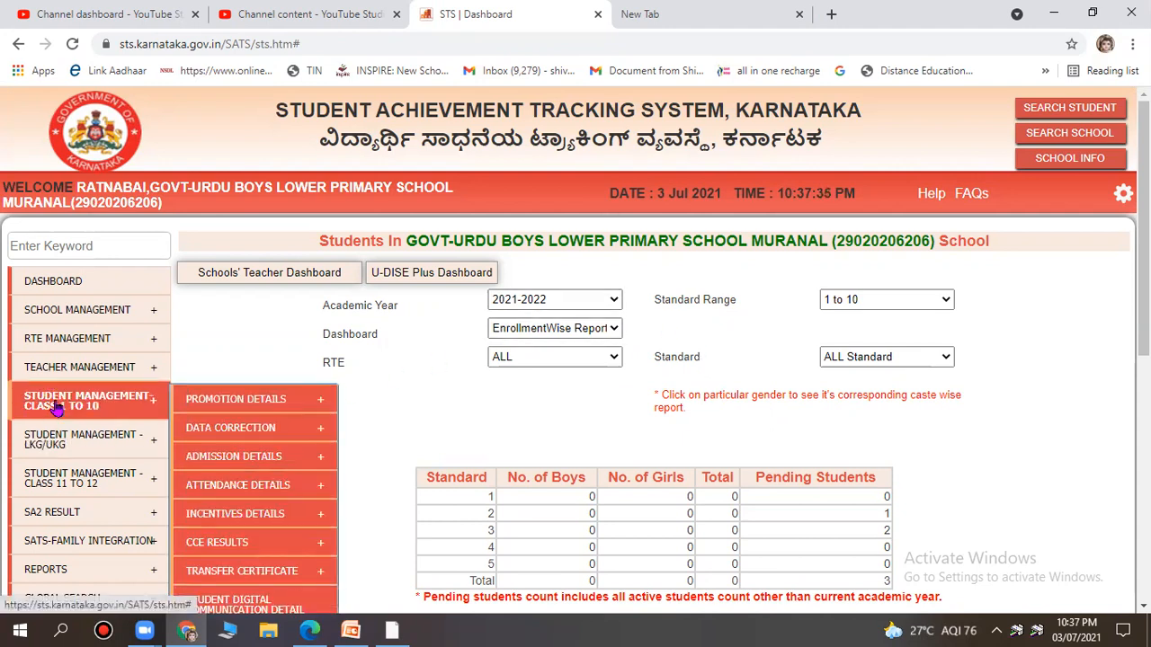
pyautogui.scroll(-1, 54, 405)
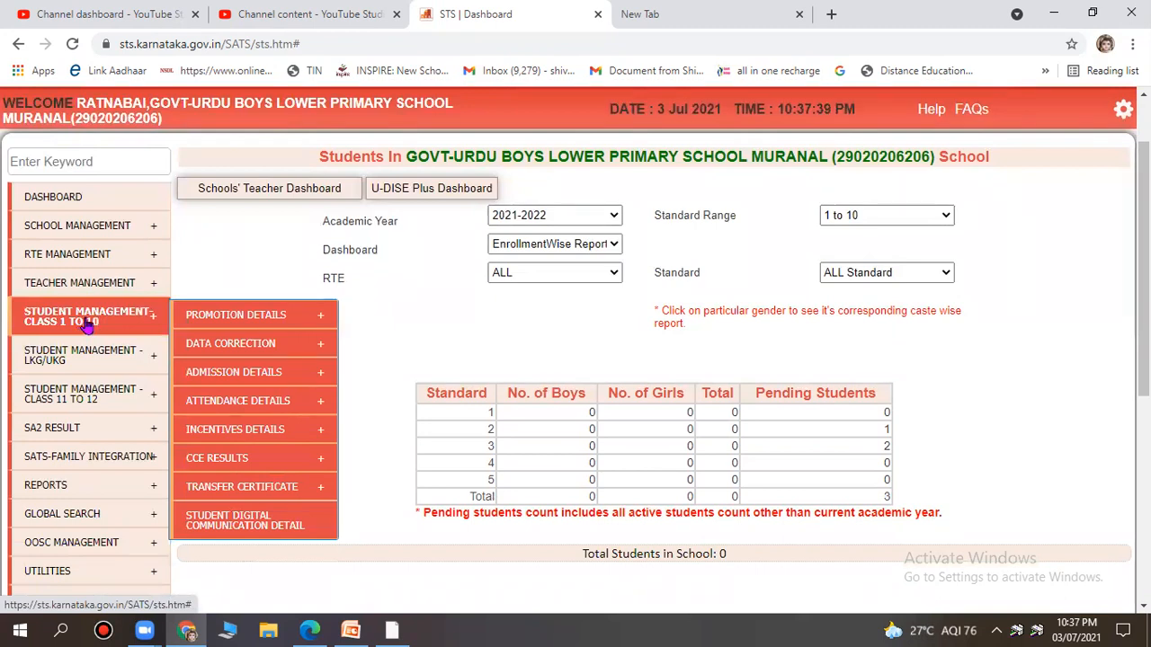
pyautogui.moveTo(258, 461)
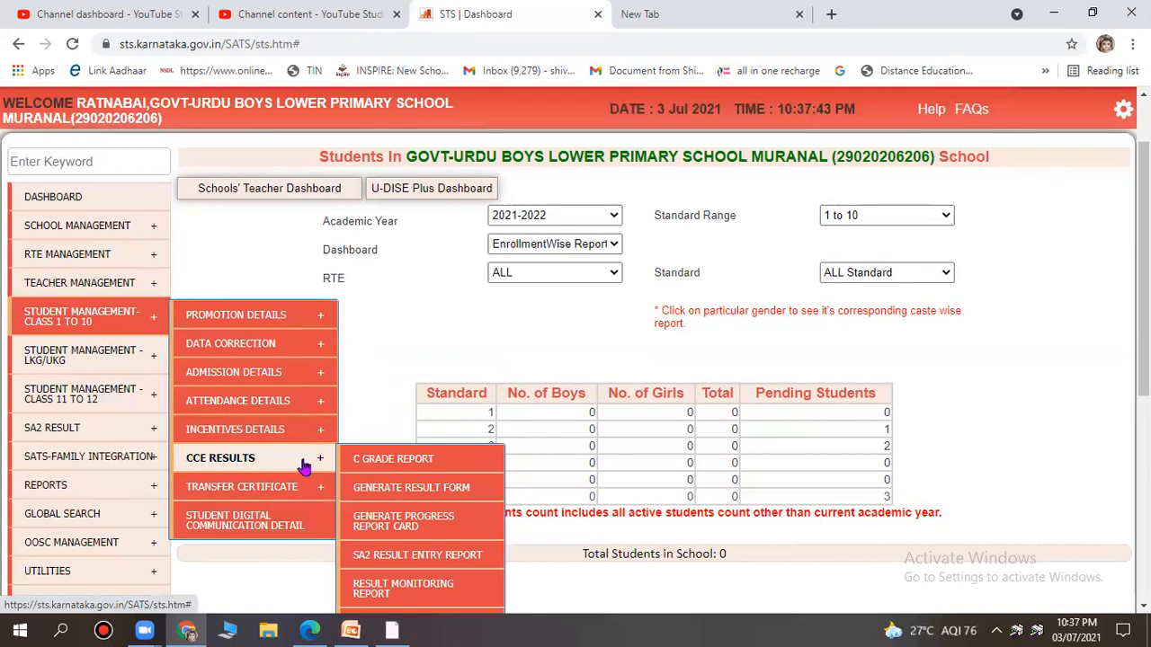
pyautogui.click(405, 529)
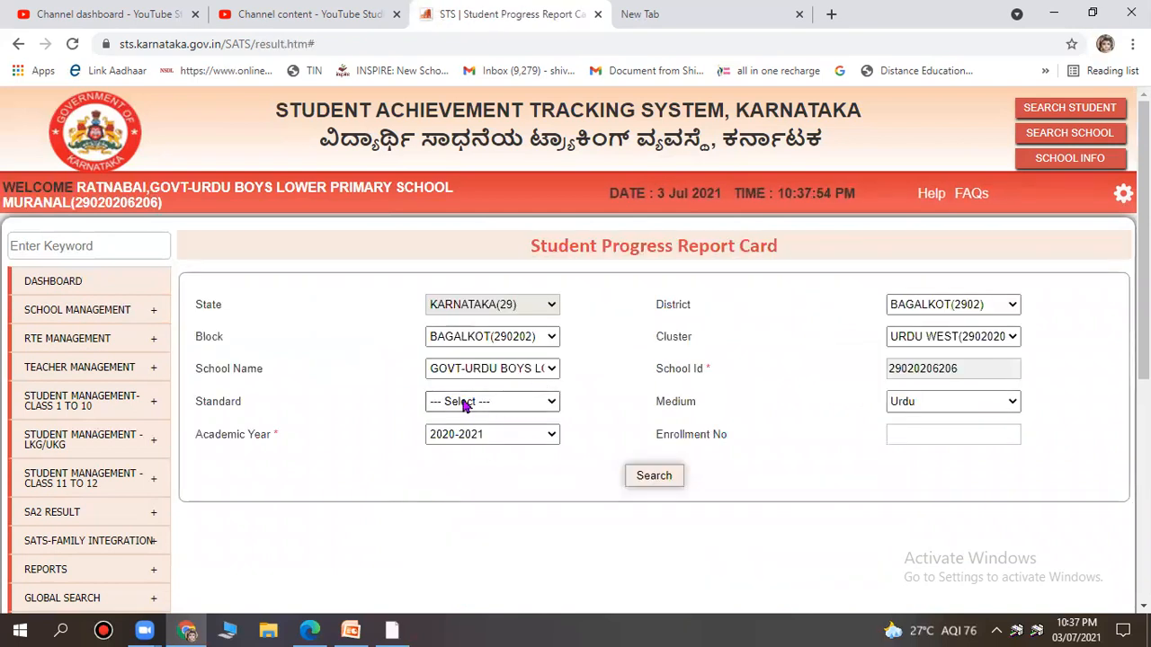
# Search progress reports for standard 2 and open the listed Urdu-medium student's report.
pyautogui.click(483, 407)
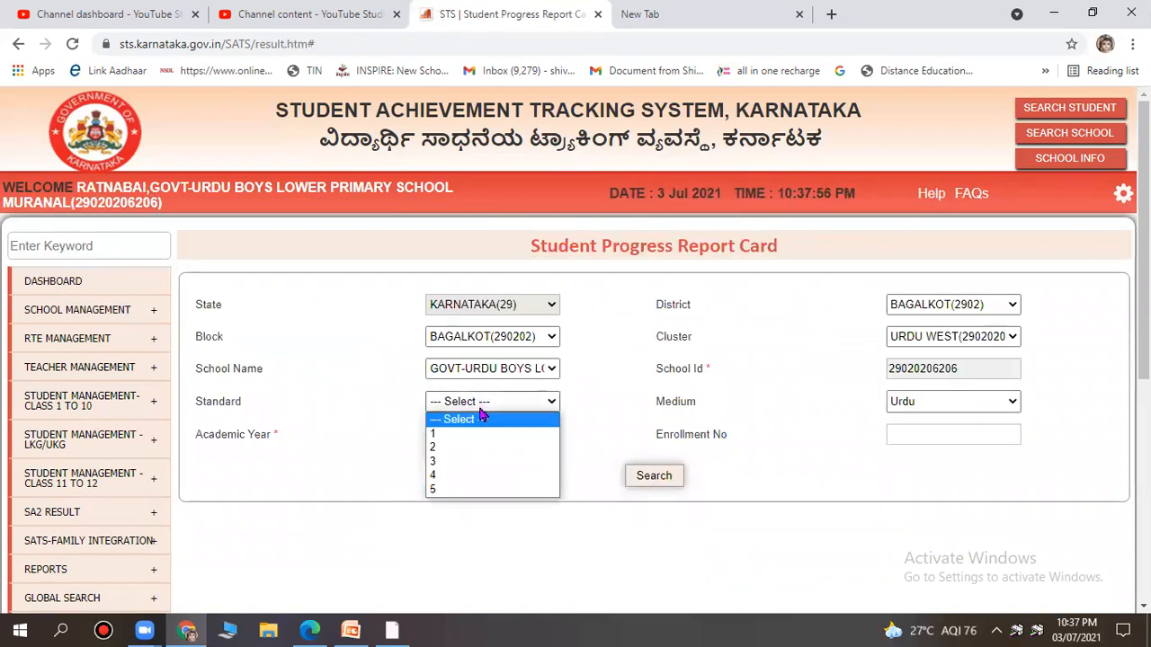
pyautogui.click(470, 448)
pyautogui.click(654, 478)
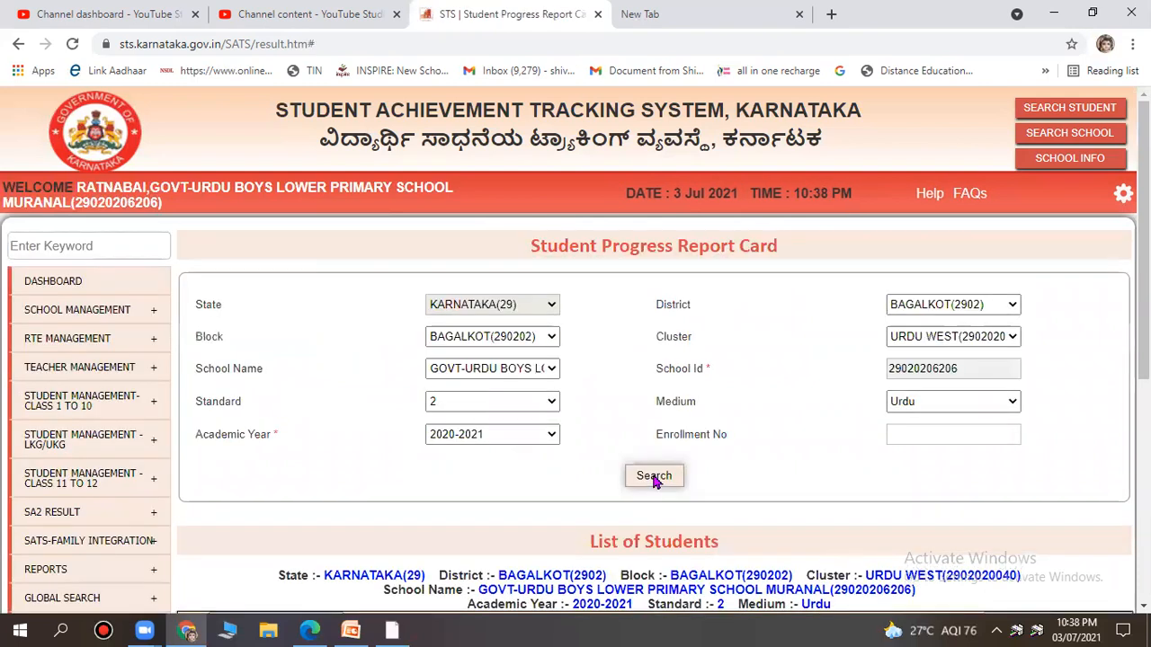
pyautogui.scroll(-3, 452, 437)
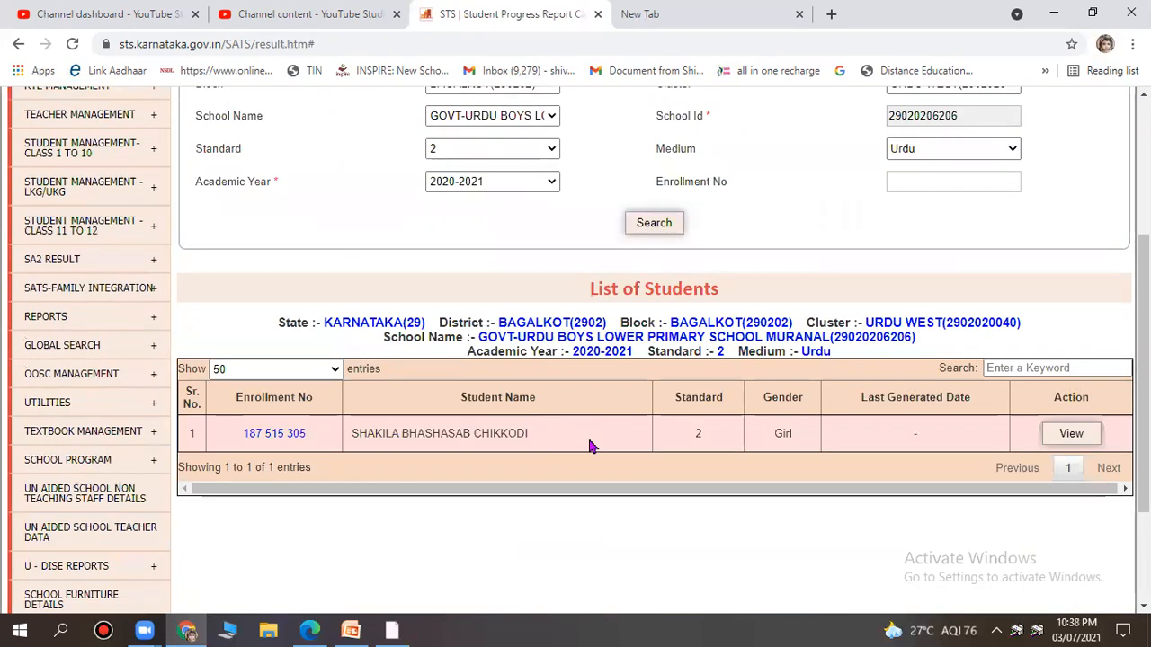
pyautogui.click(1078, 438)
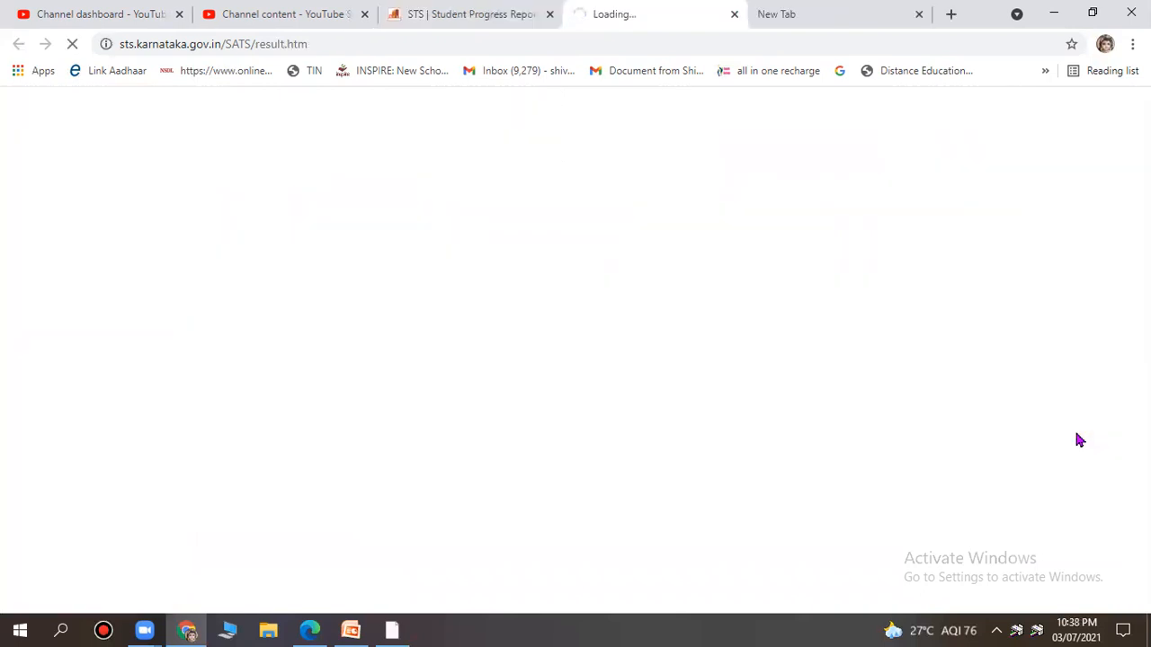
# Scroll through the report card and mark the SA1 and SA2 columns of C co-scholastic grades.
pyautogui.scroll(-1, 583, 462)
pyautogui.scroll(-10, 583, 463)
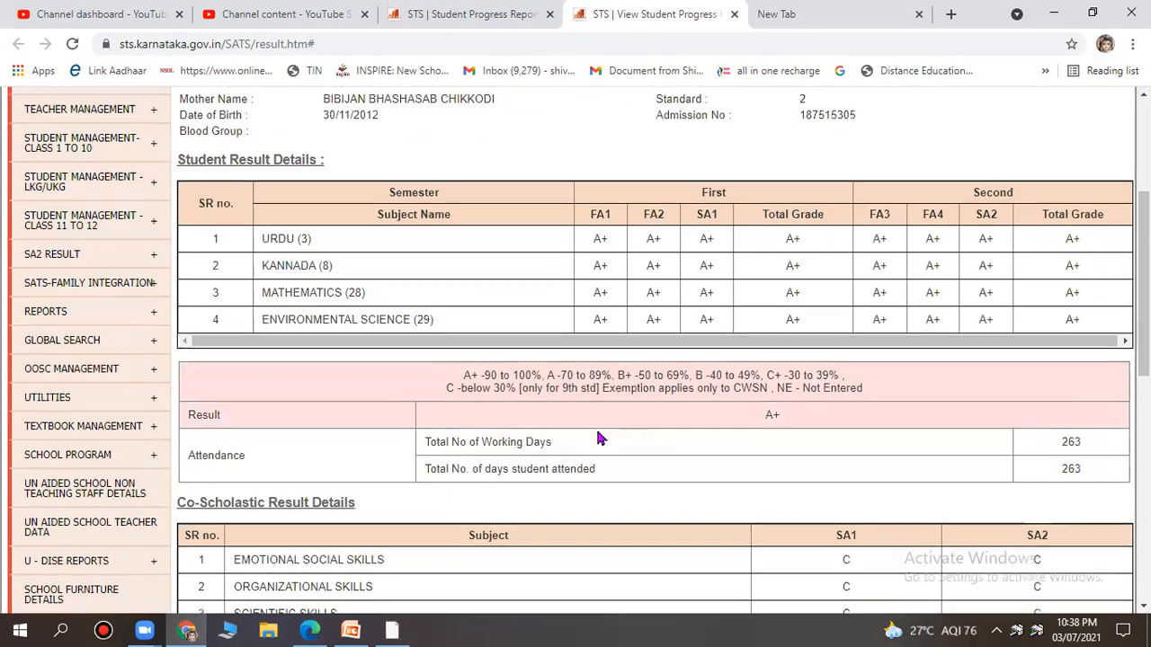
pyautogui.scroll(15, 602, 438)
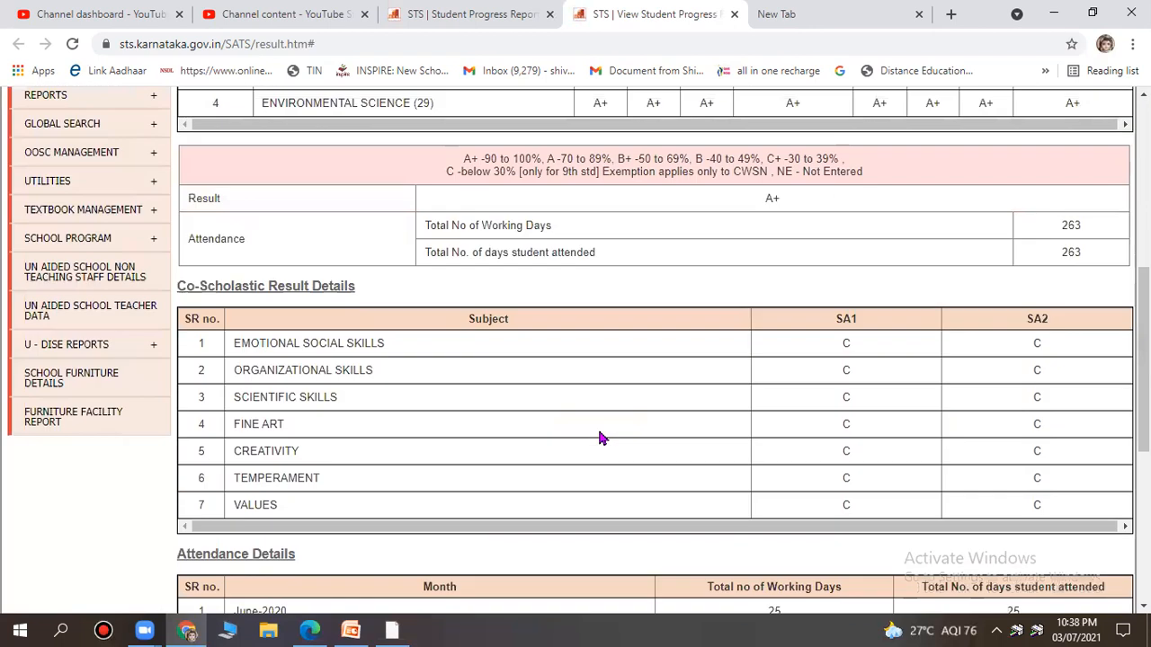
pyautogui.scroll(-8, 602, 438)
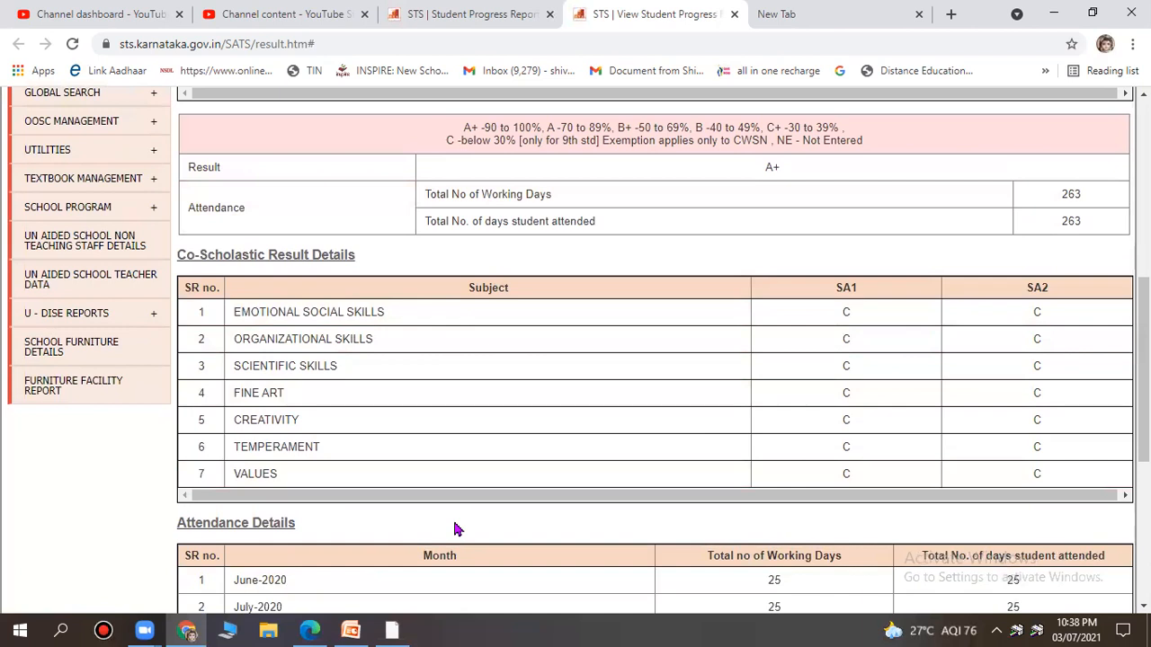
pyautogui.moveTo(862, 276)
pyautogui.mouseDown()
pyautogui.moveTo(800, 404)
pyautogui.moveTo(840, 471)
pyautogui.moveTo(885, 473)
pyautogui.moveTo(881, 268)
pyautogui.mouseUp()
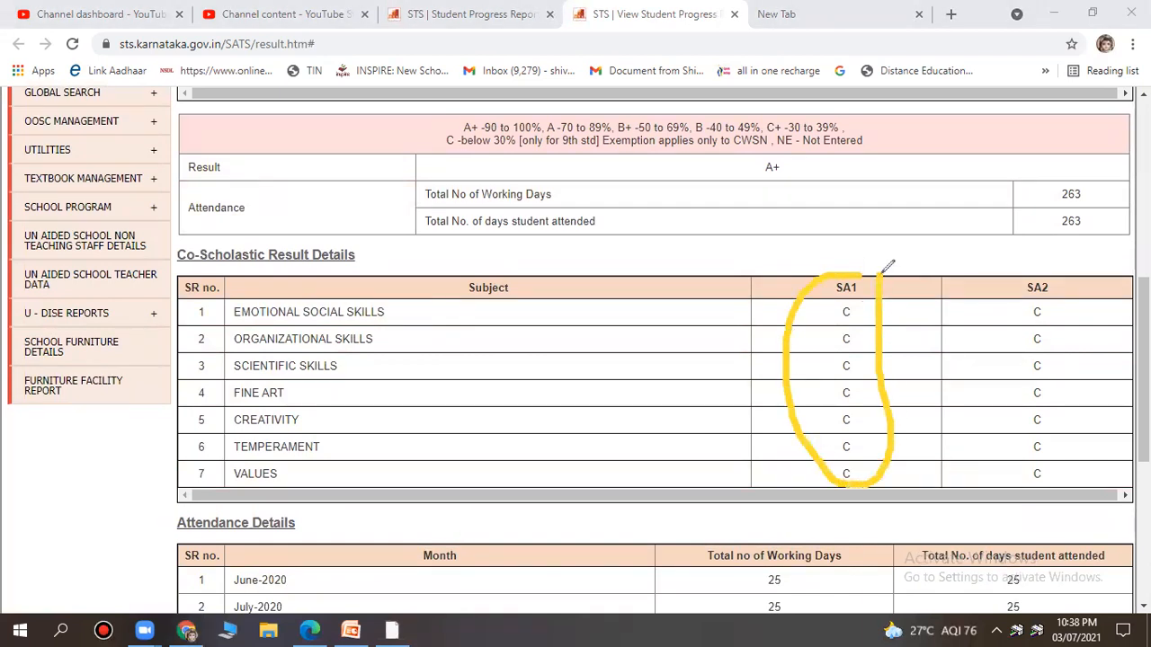
pyautogui.moveTo(1033, 272)
pyautogui.mouseDown()
pyautogui.moveTo(980, 306)
pyautogui.moveTo(1006, 513)
pyautogui.moveTo(1071, 325)
pyautogui.moveTo(1049, 293)
pyautogui.mouseUp()
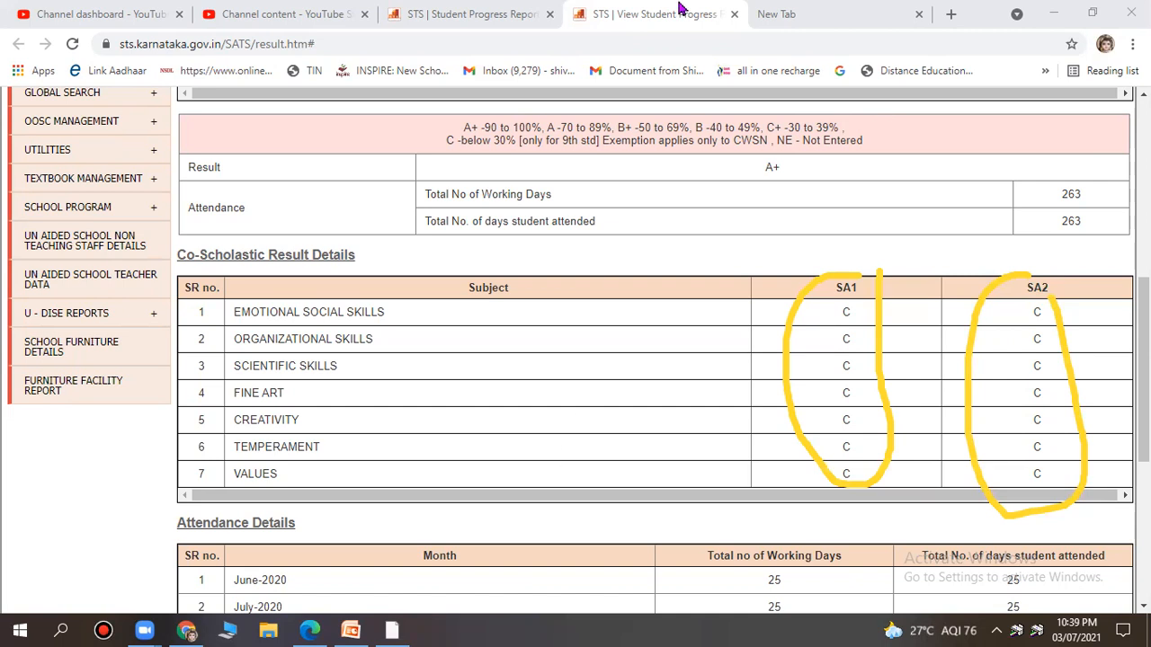
pyautogui.hotkey('ctrl', 'z')
pyautogui.hotkey('ctrl', 'z')
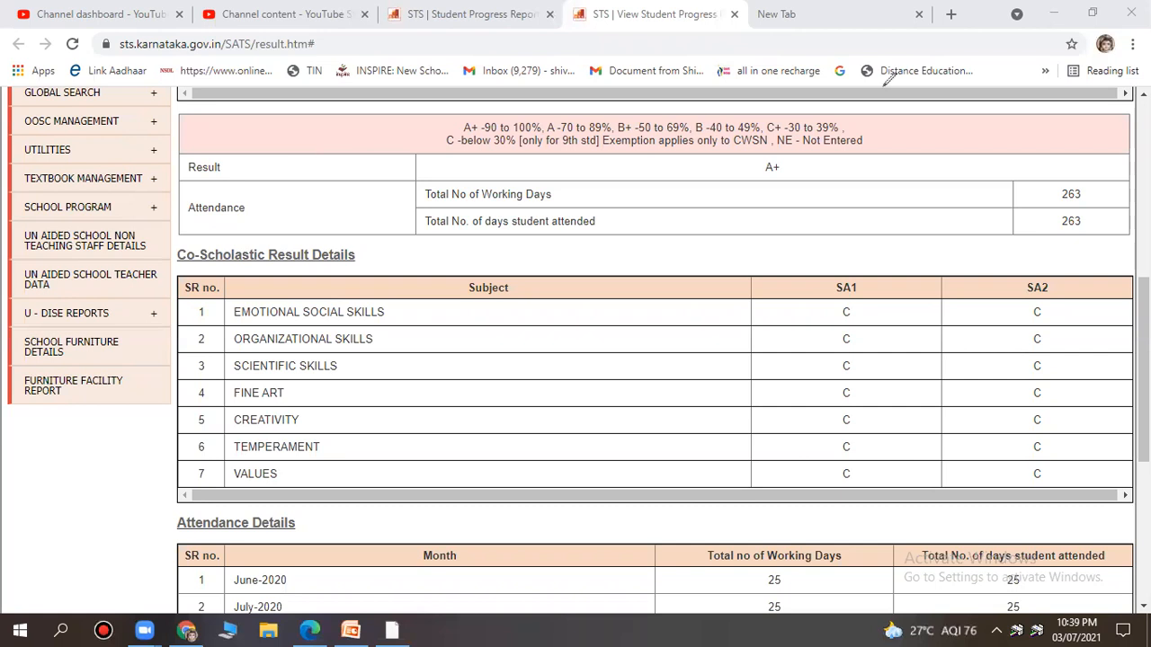
pyautogui.scroll(5, 255, 284)
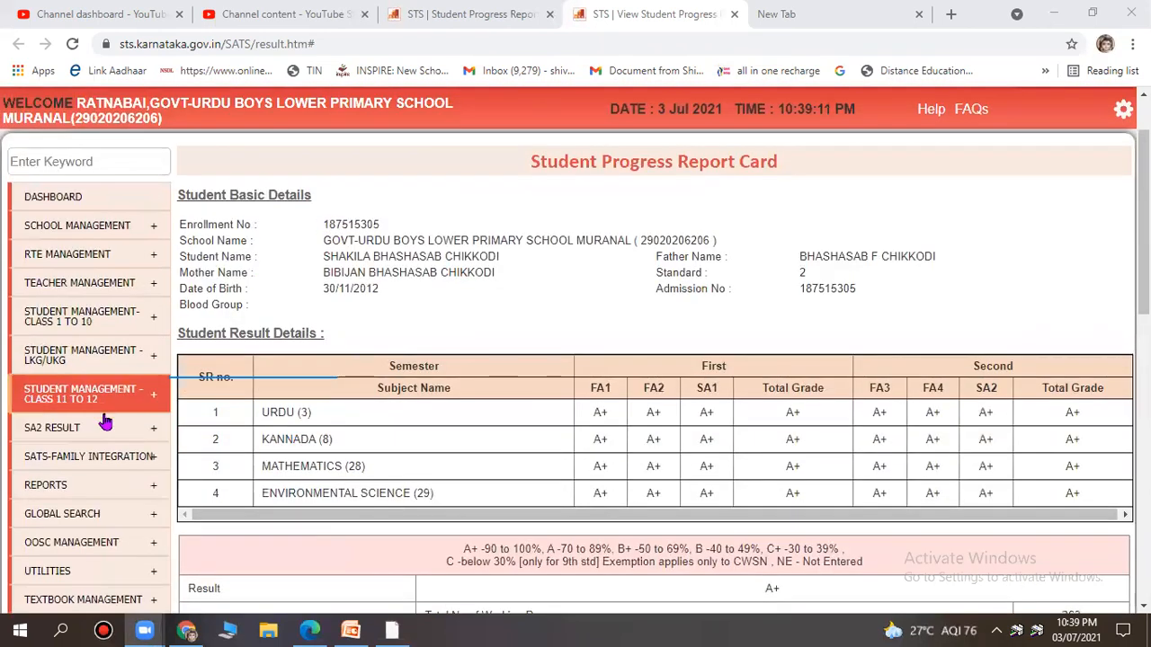
# Open SA2 Result > Enter/Update Part-B (Co-Scholastic) Result and search standard 2.
pyautogui.moveTo(65, 430)
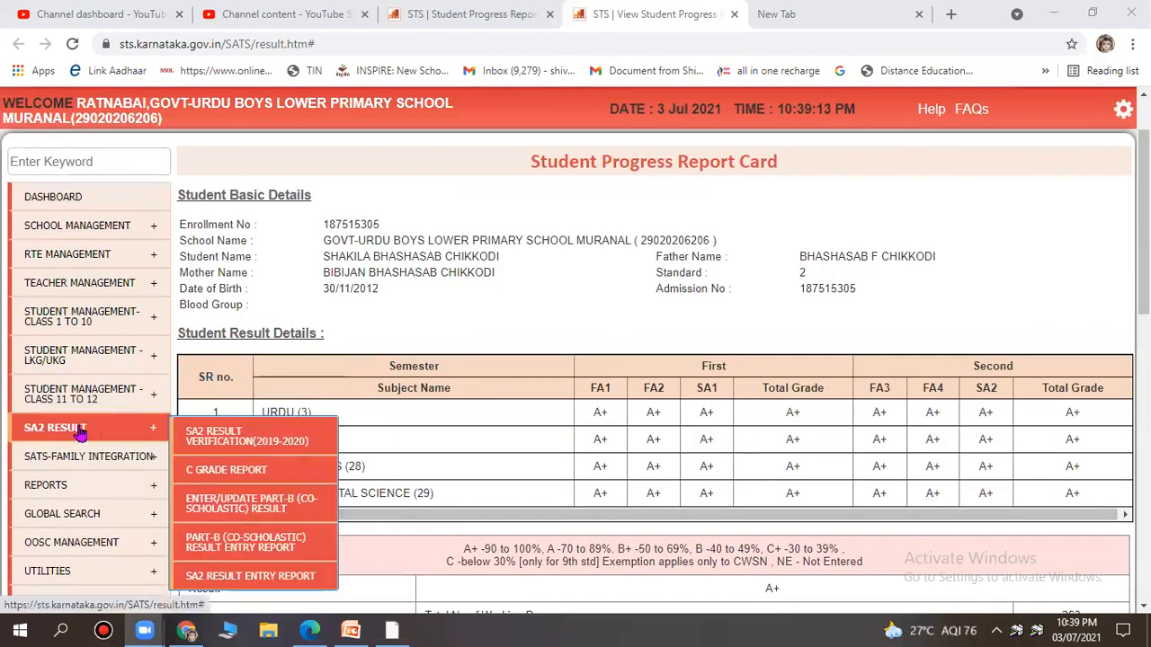
pyautogui.scroll(-1, 90, 433)
pyautogui.moveTo(68, 351)
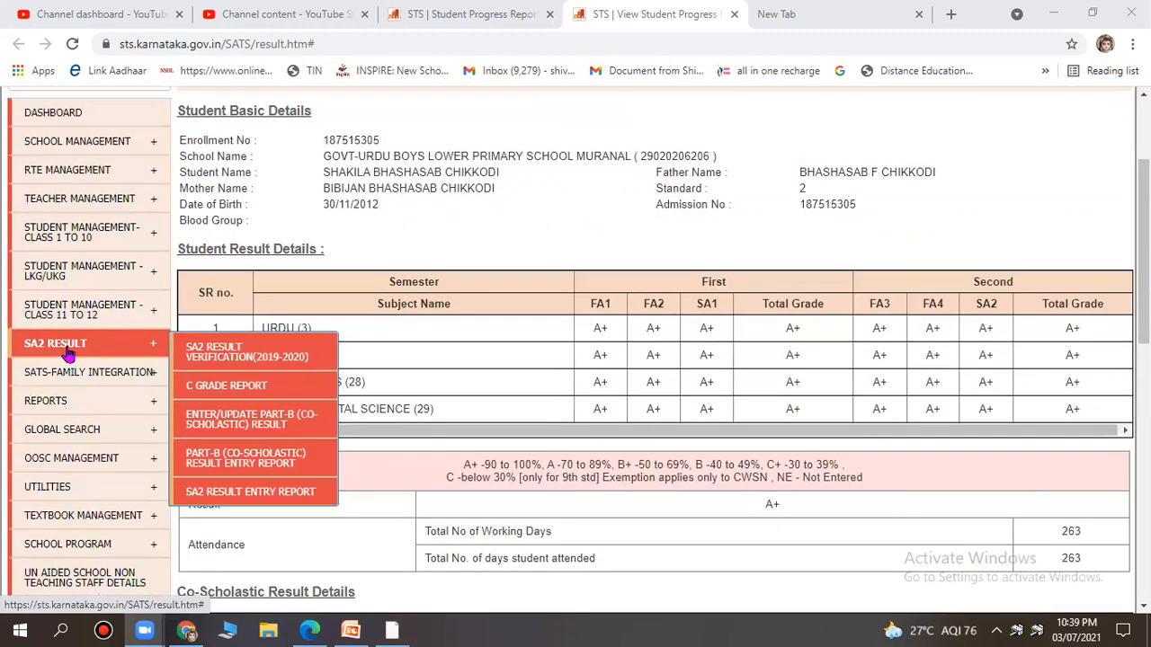
pyautogui.click(230, 420)
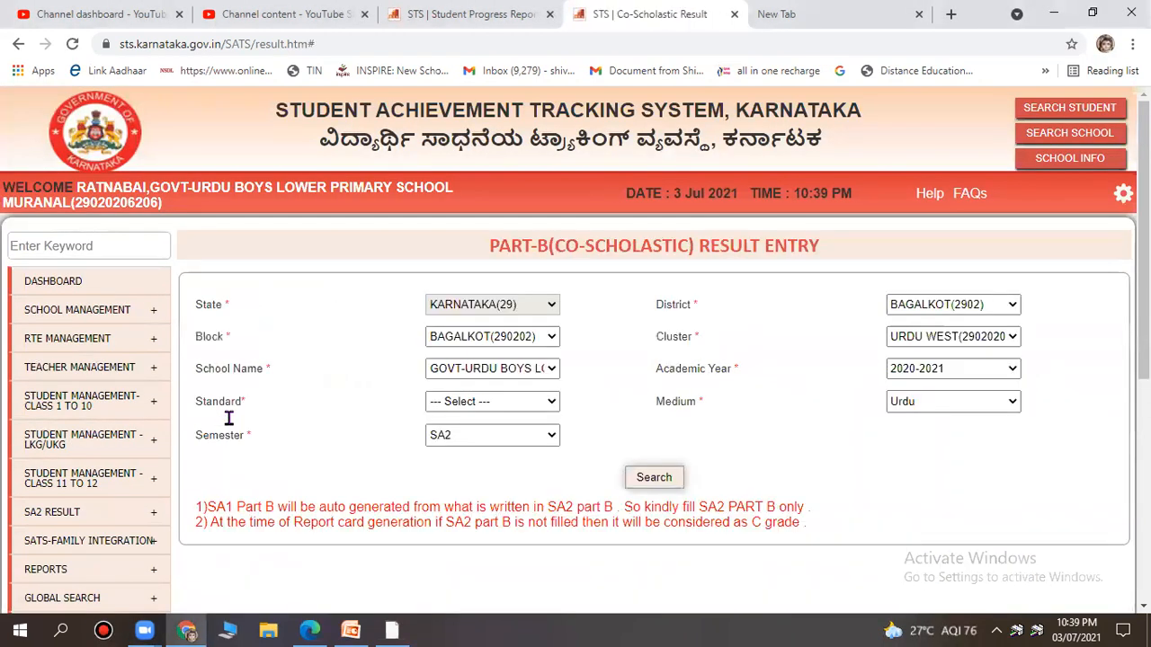
pyautogui.click(487, 402)
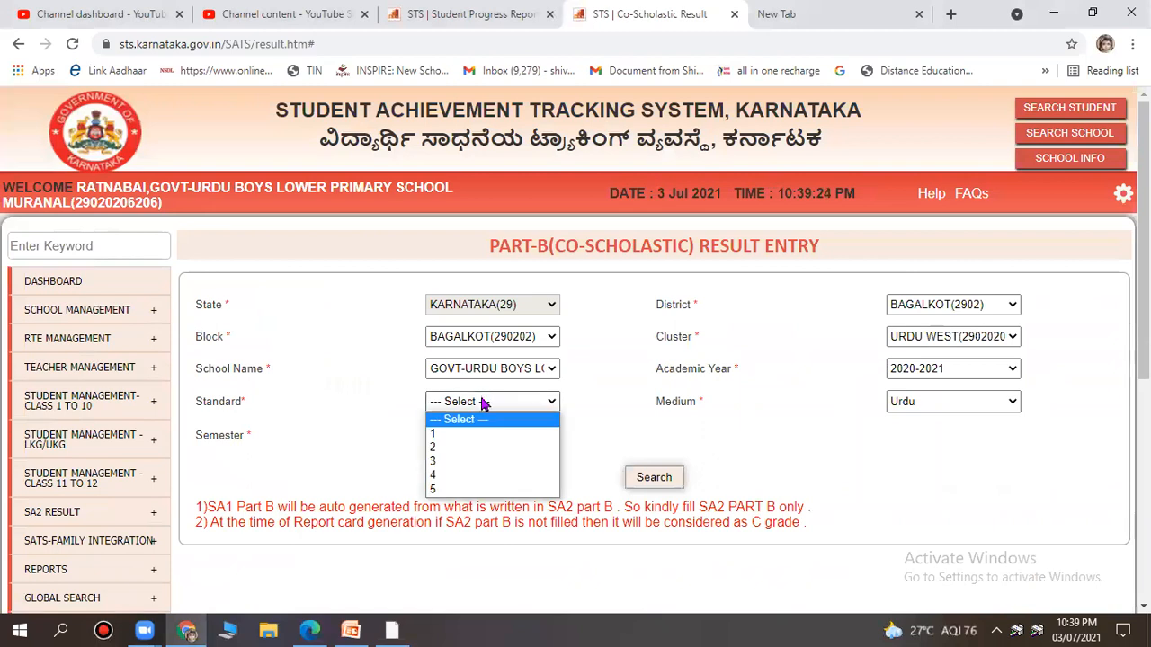
pyautogui.click(468, 448)
pyautogui.scroll(-2, 539, 405)
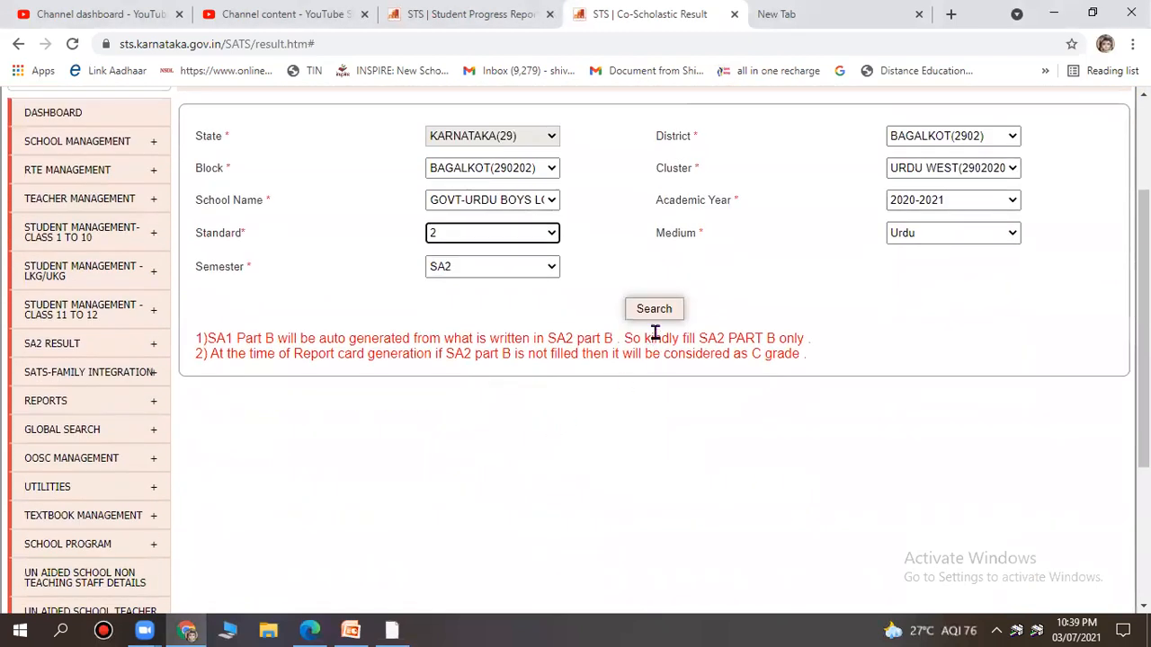
pyautogui.click(657, 314)
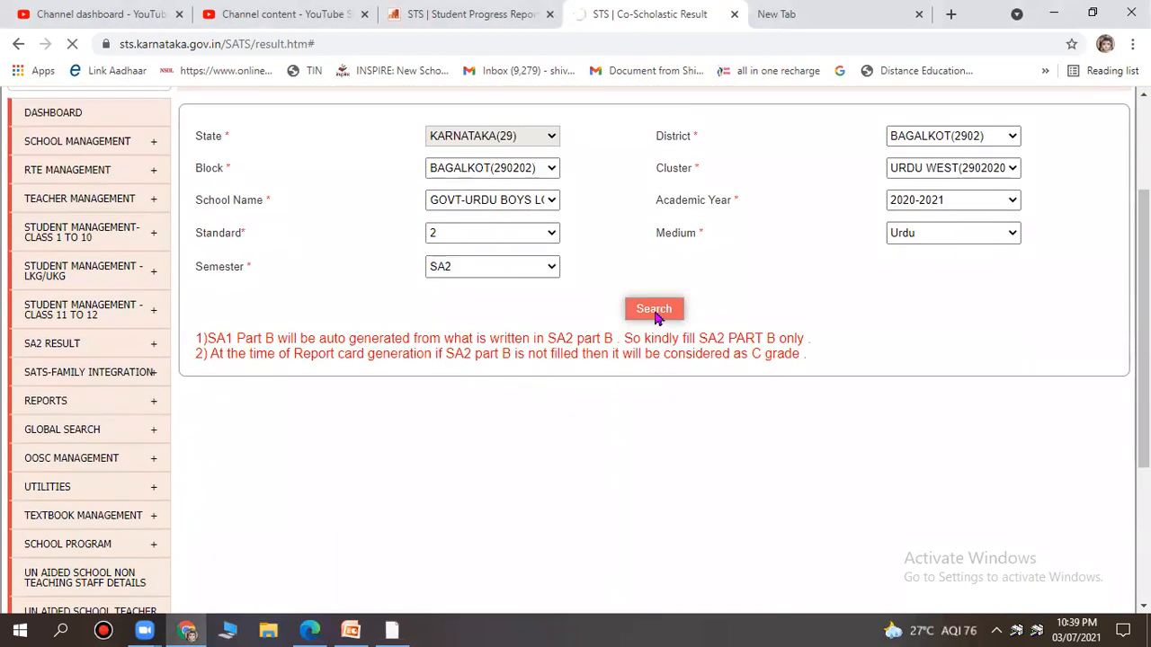
pyautogui.scroll(-5, 704, 333)
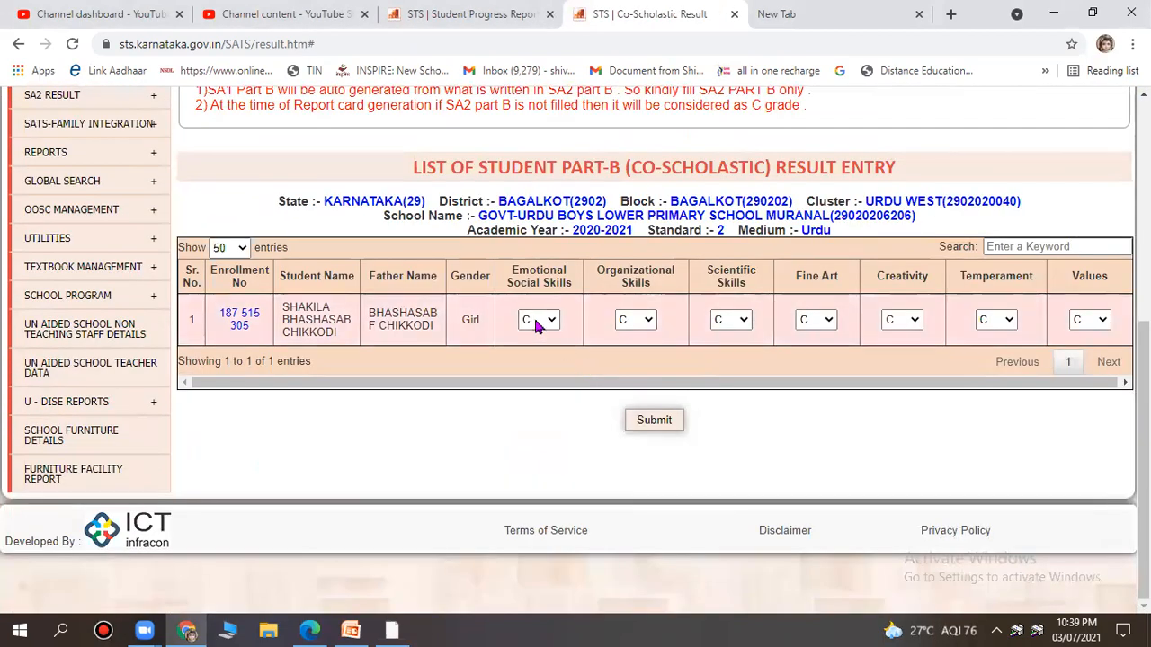
# Grade Emotional Social, Organizational, Scientific Skills and Fine Art as A.
pyautogui.click(537, 322)
pyautogui.click(537, 338)
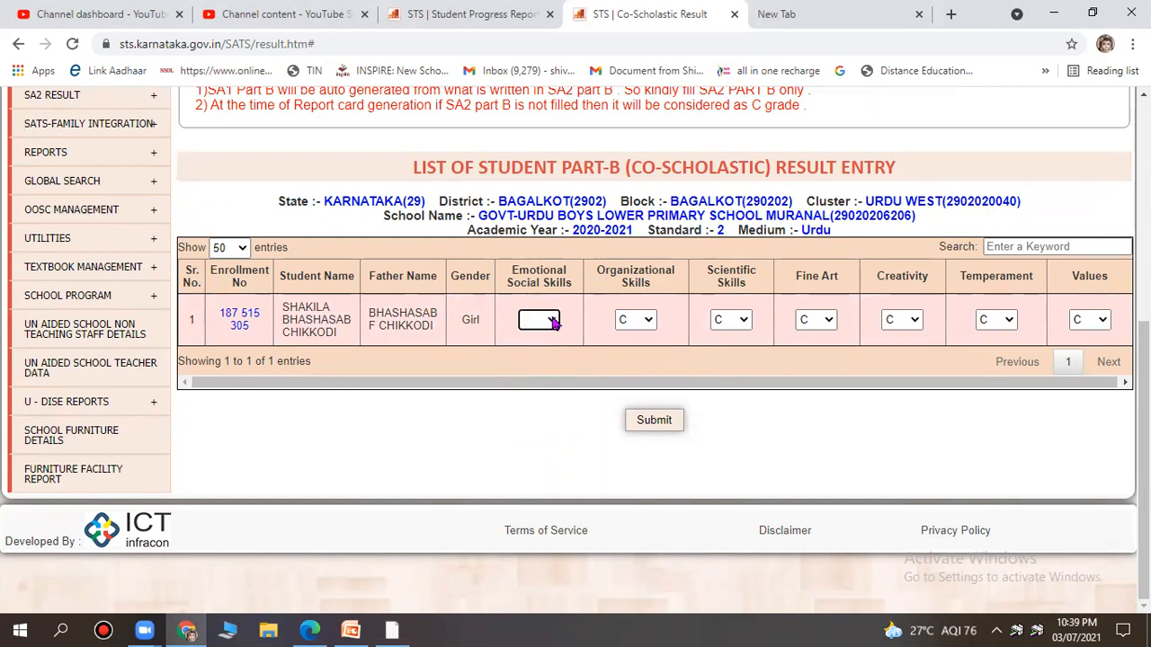
pyautogui.click(551, 322)
pyautogui.click(530, 352)
pyautogui.click(649, 322)
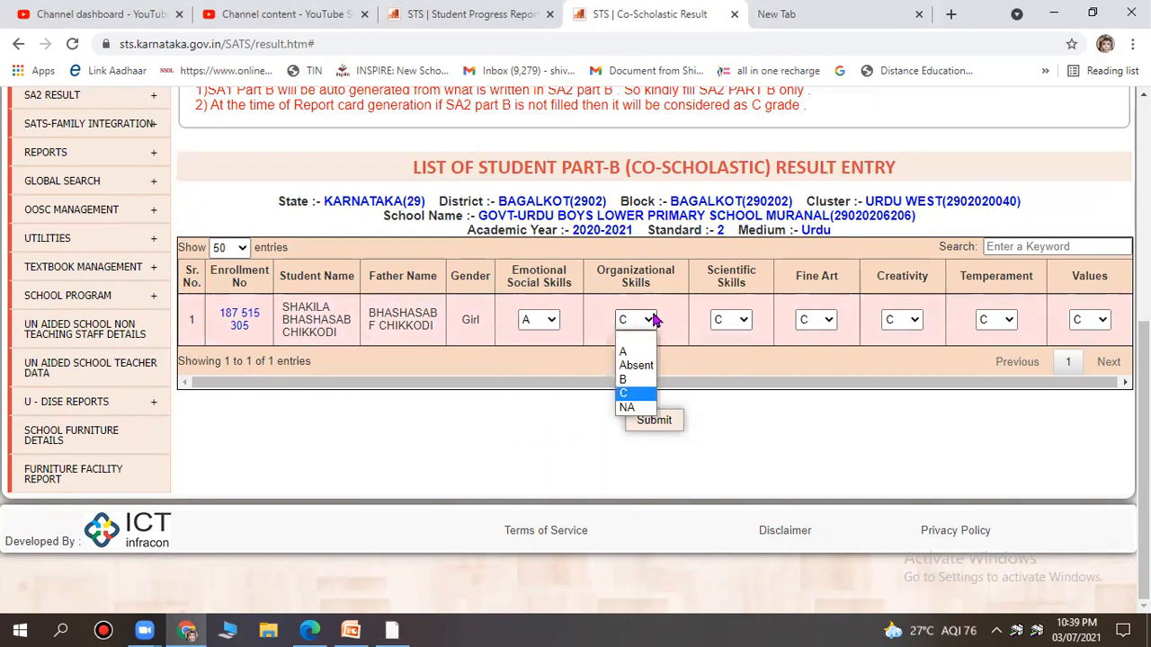
pyautogui.click(641, 354)
pyautogui.click(739, 326)
pyautogui.click(738, 353)
pyautogui.click(815, 328)
pyautogui.click(812, 352)
# Grade Creativity, Temperament and Values as A, then submit and confirm the results.
pyautogui.click(904, 322)
pyautogui.click(904, 351)
pyautogui.click(996, 321)
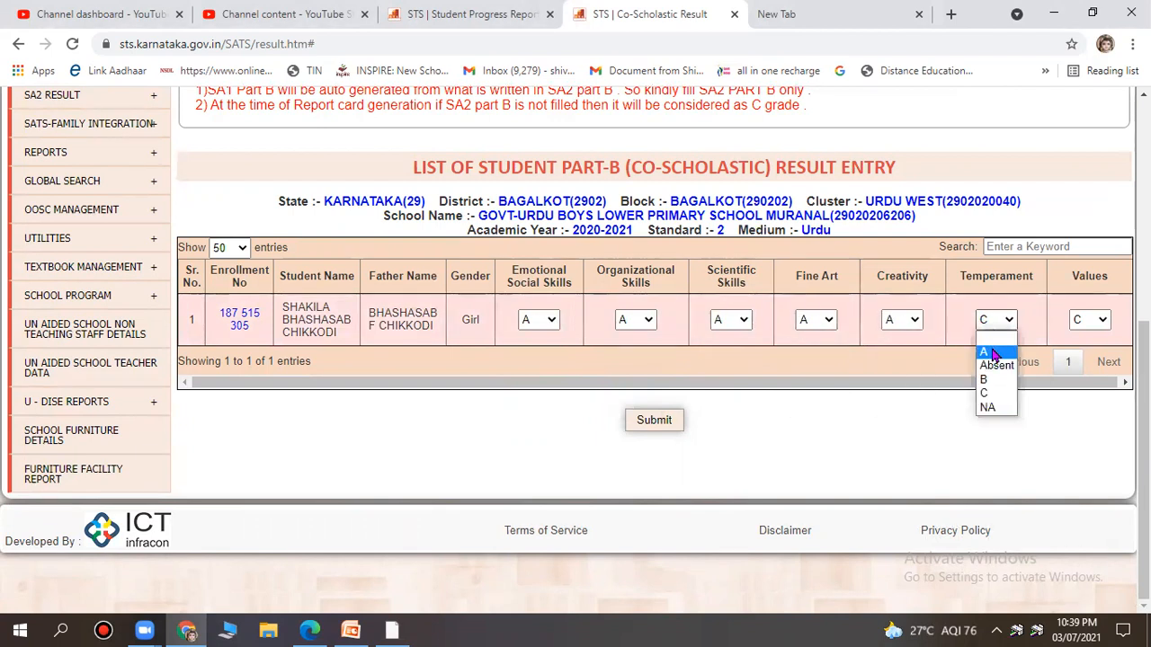
pyautogui.click(984, 351)
pyautogui.click(1084, 322)
pyautogui.click(1086, 352)
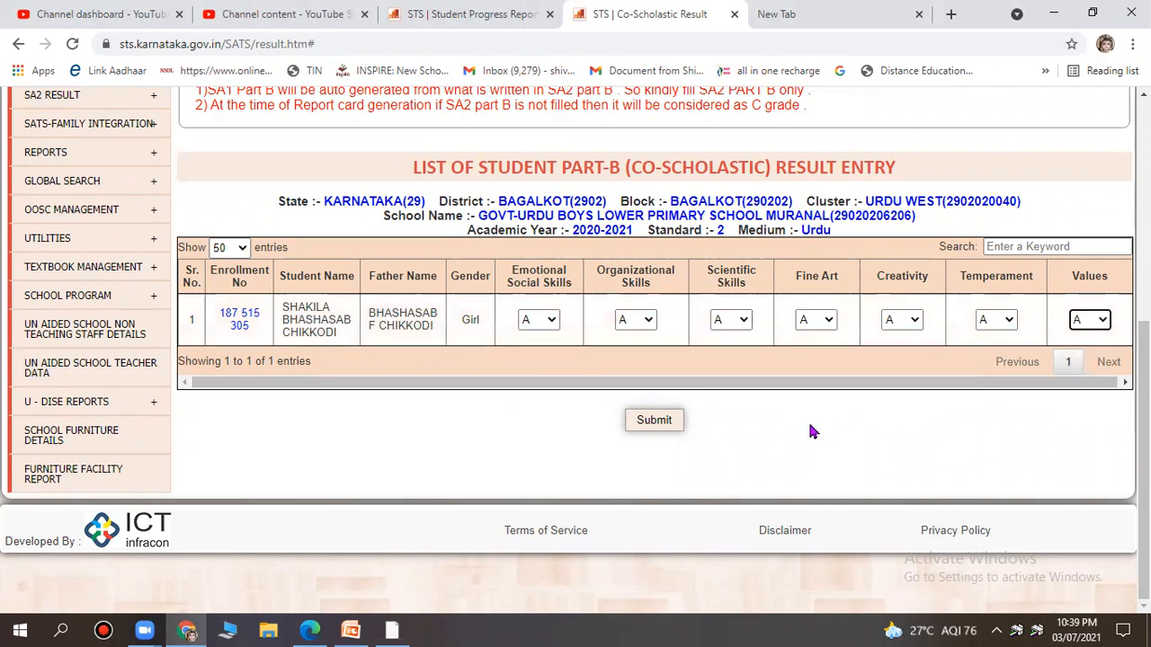
pyautogui.click(667, 423)
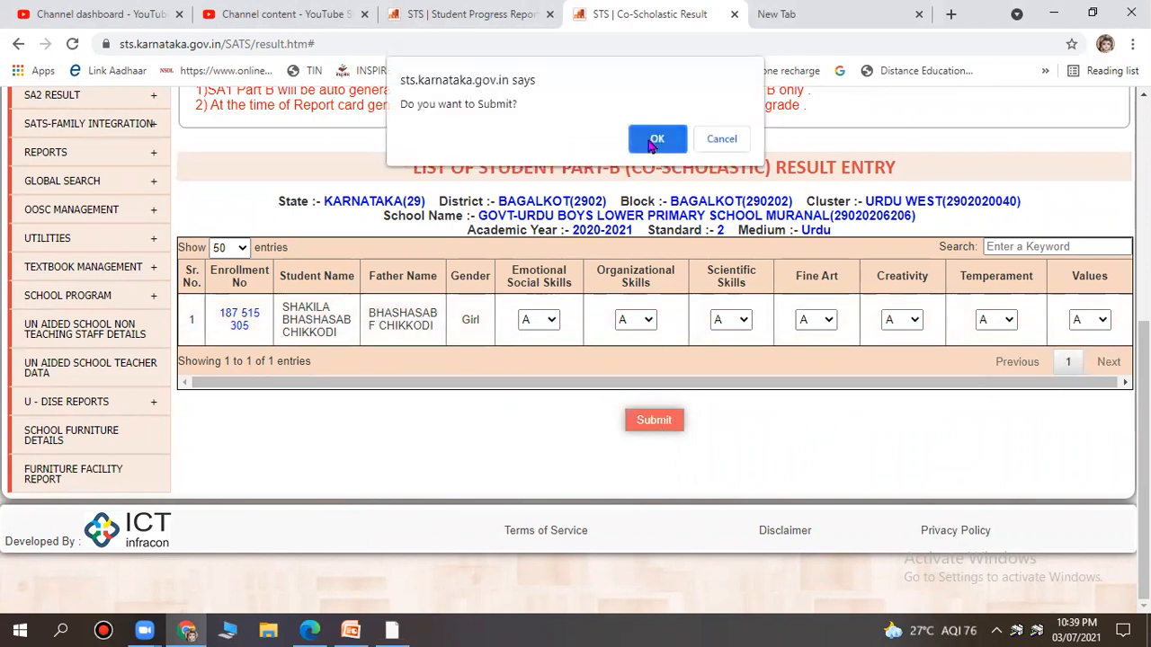
pyautogui.click(657, 141)
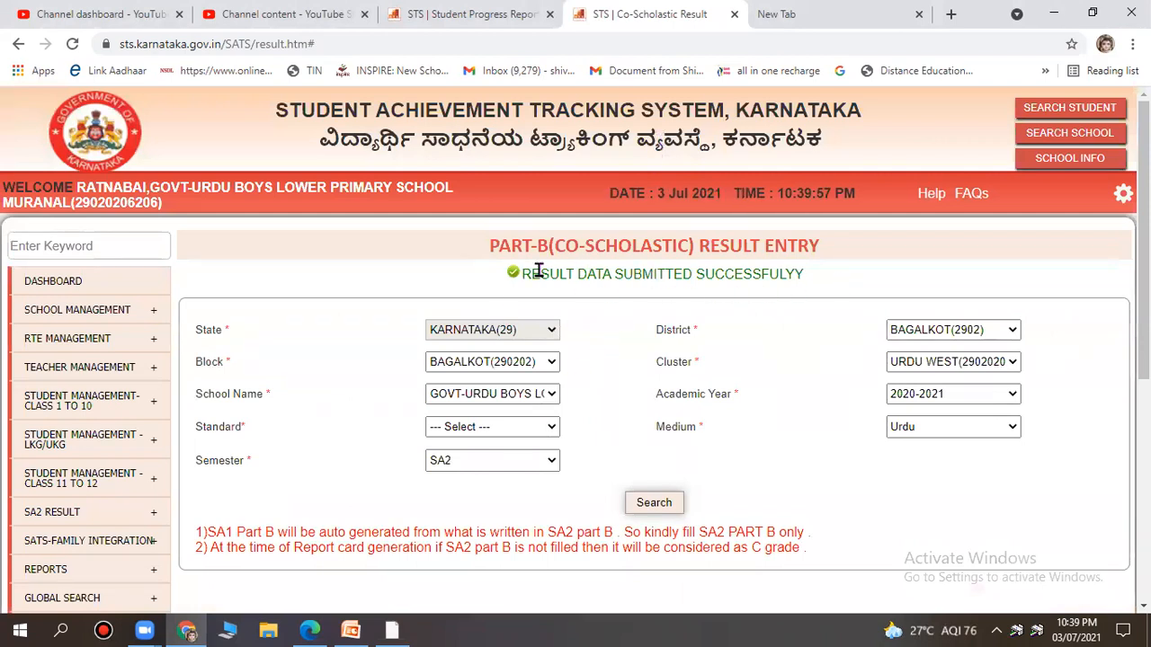
# Switch browser tabs back to the Student Progress Report page.
pyautogui.scroll(-2, 752, 290)
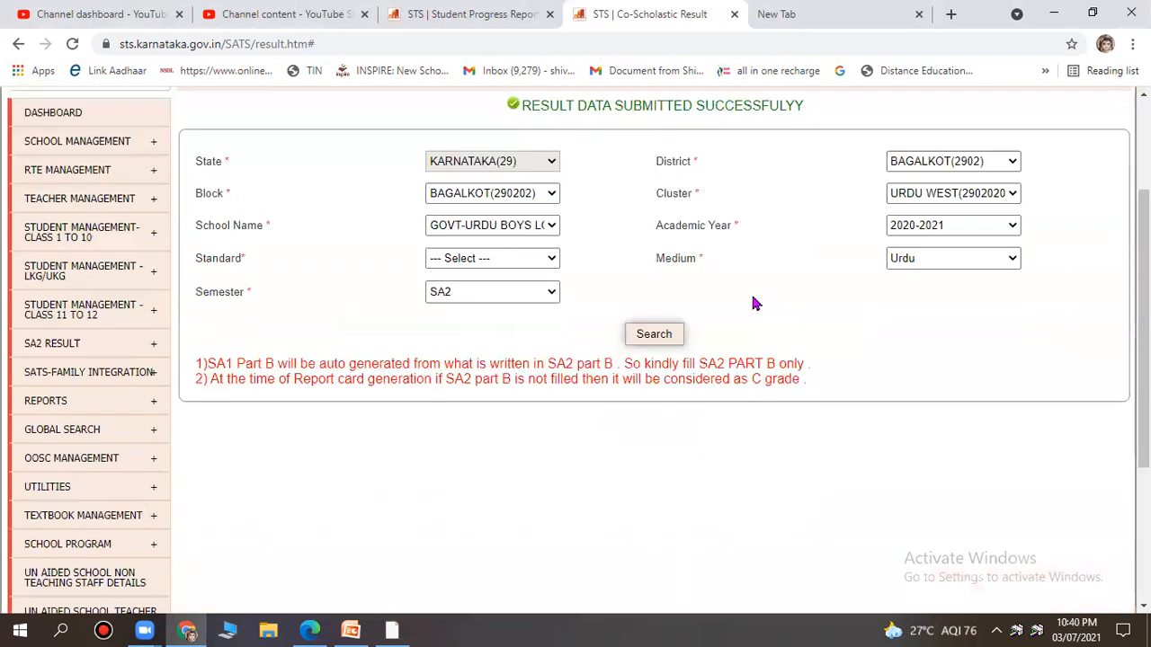
pyautogui.scroll(2, 253, 322)
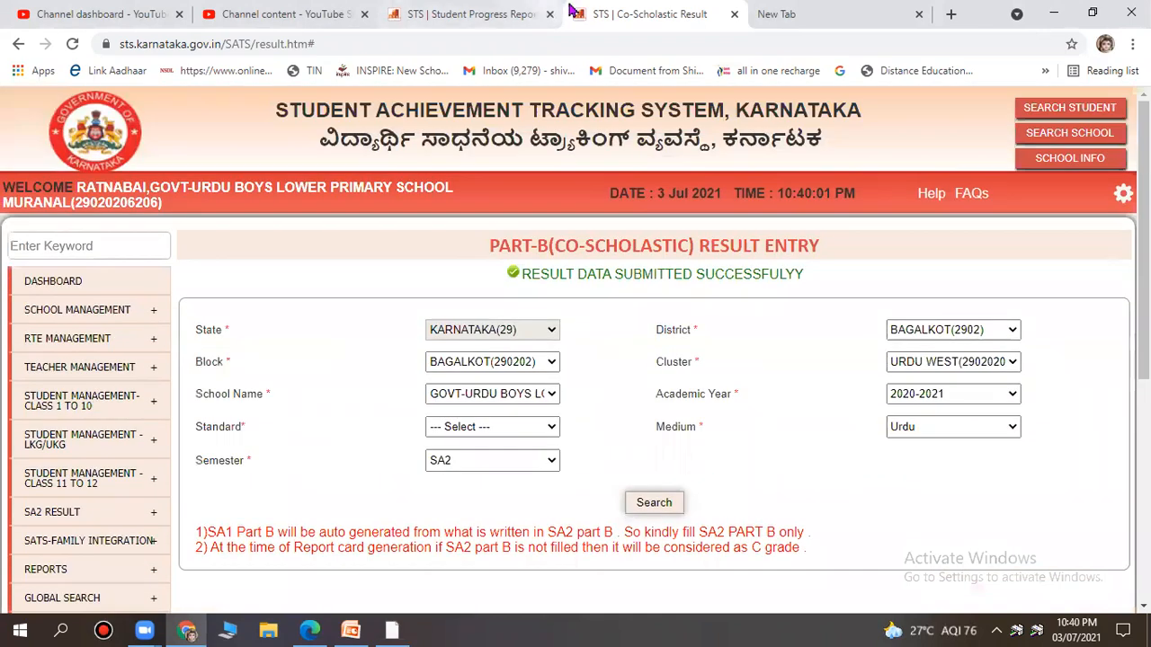
pyautogui.click(816, 18)
pyautogui.click(488, 22)
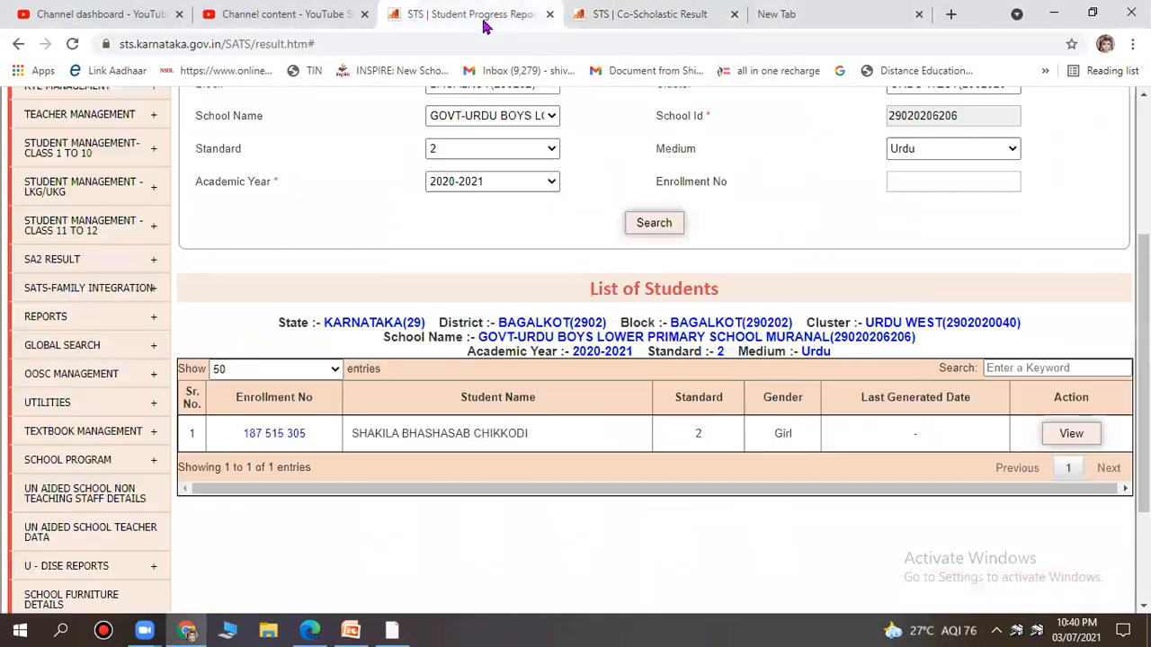
pyautogui.scroll(3, 531, 289)
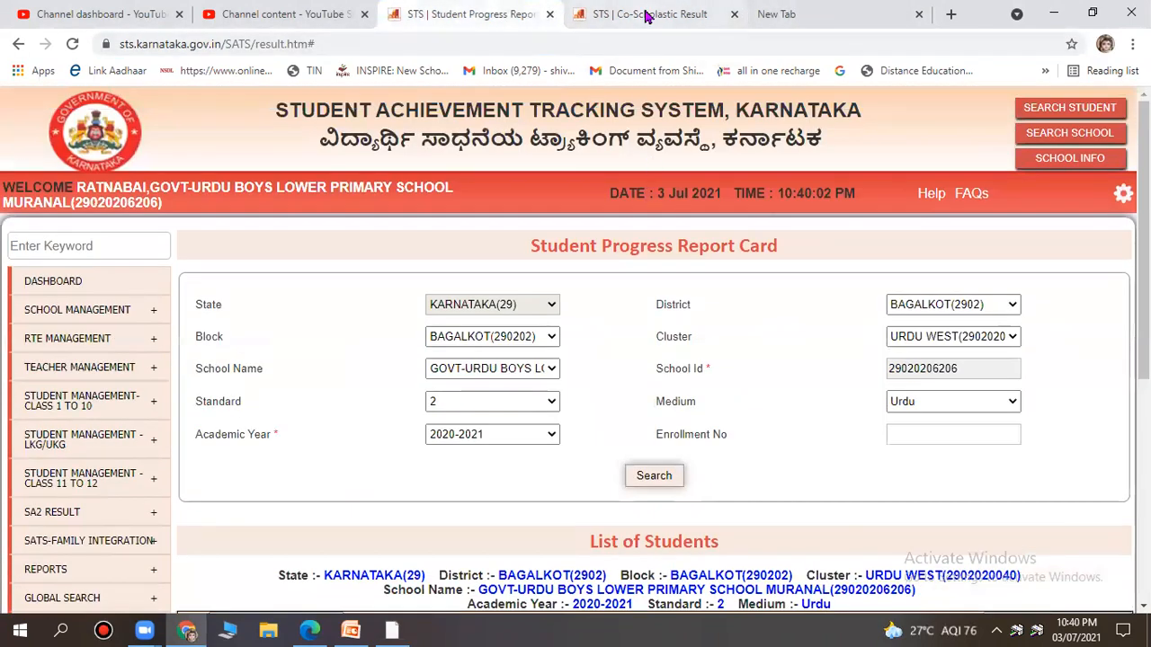
pyautogui.click(646, 14)
pyautogui.click(490, 16)
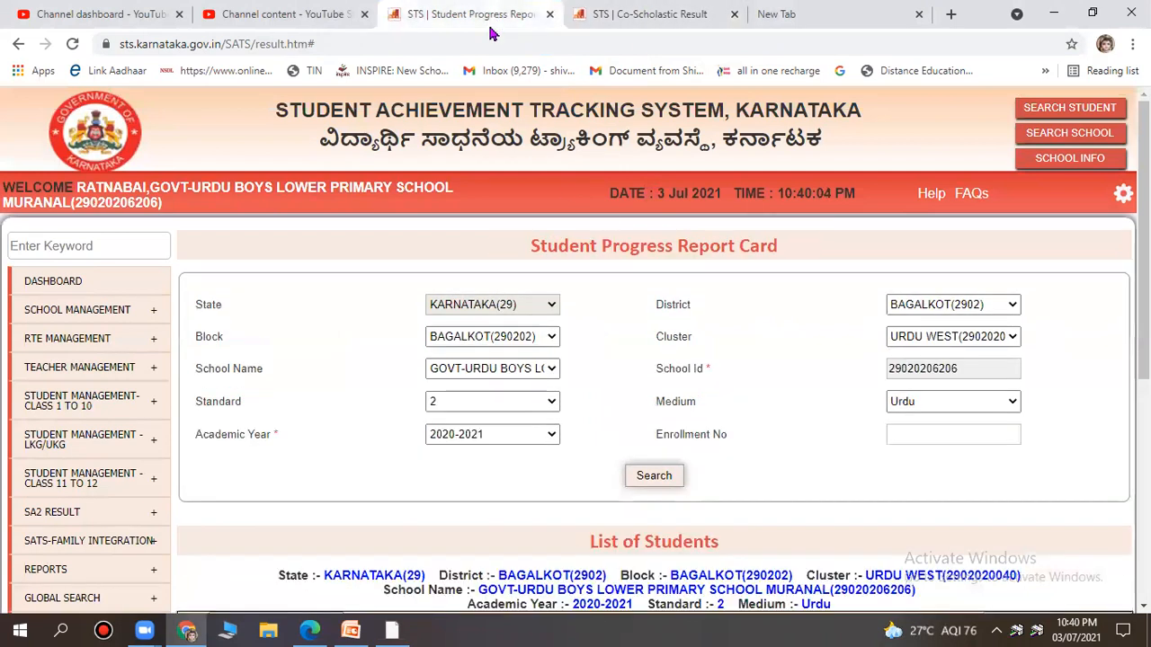
pyautogui.scroll(-2, 105, 400)
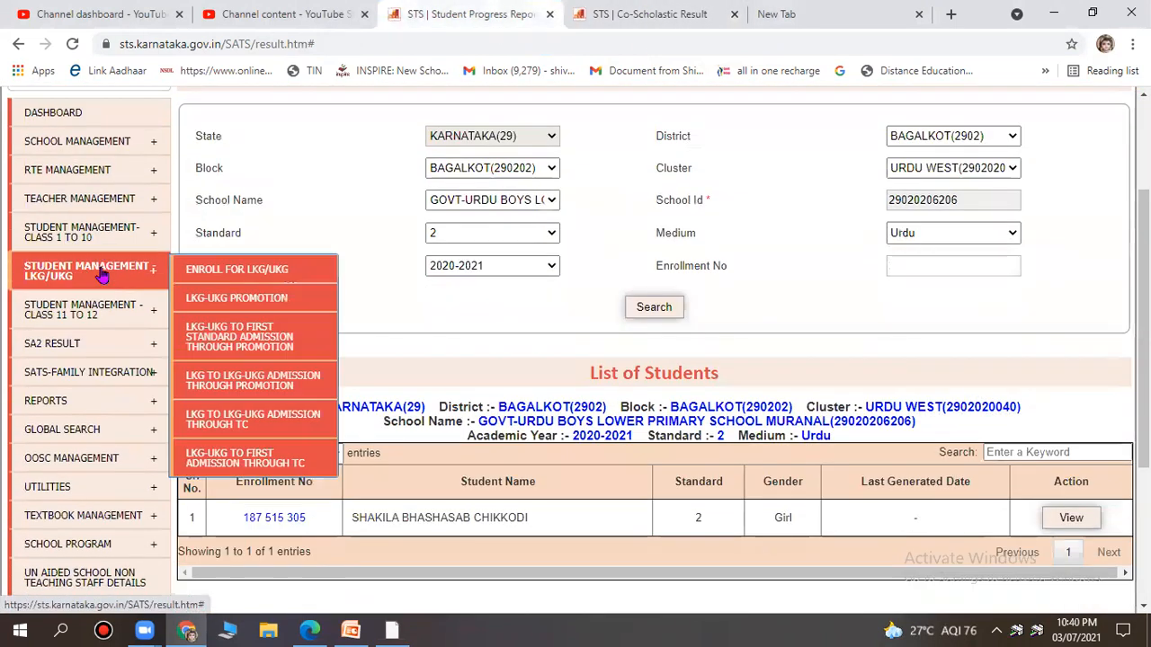
# Open Generate Progress Report Card from Student Management - Class 1 to 10 > CCE Results.
pyautogui.moveTo(106, 252)
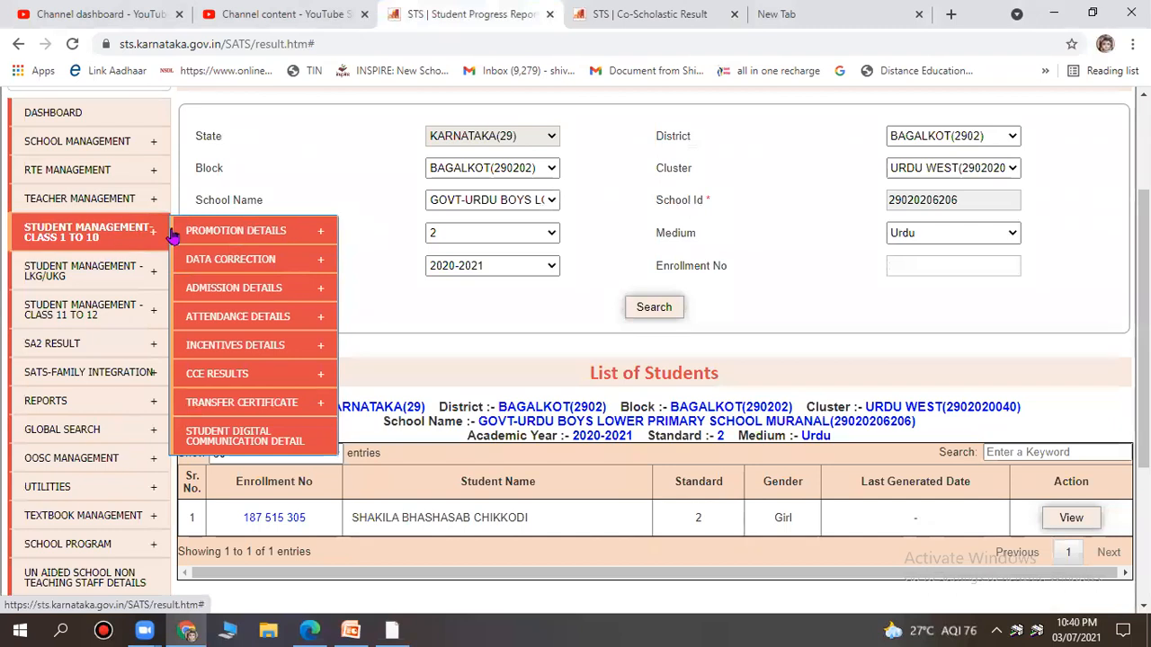
pyautogui.moveTo(231, 313)
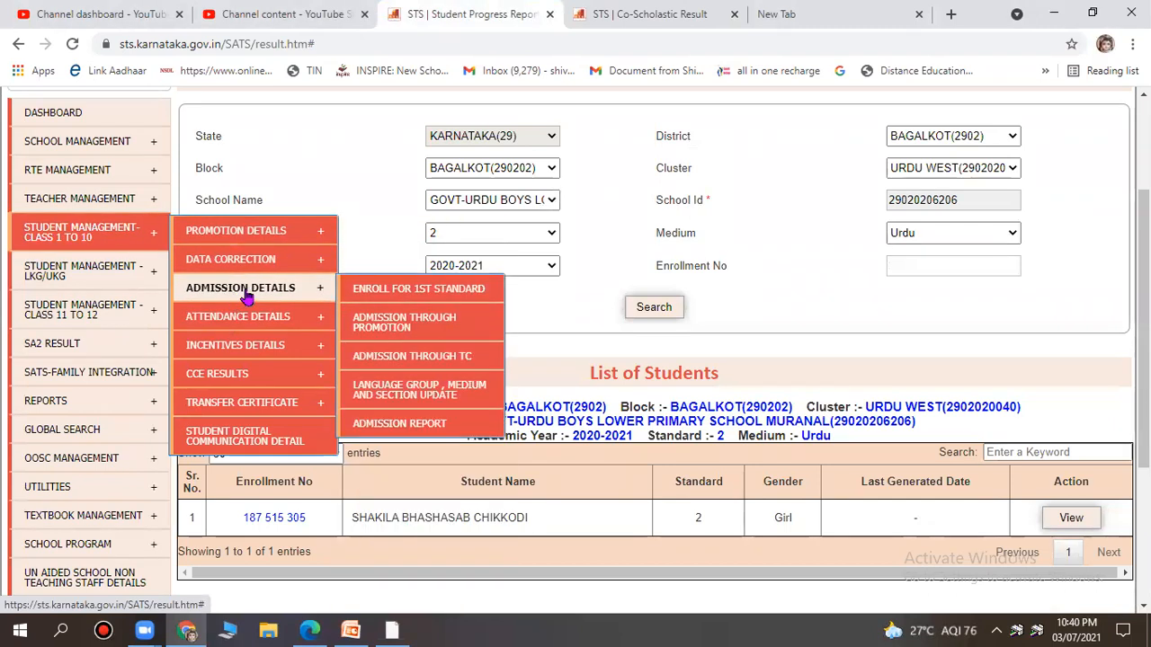
pyautogui.moveTo(256, 376)
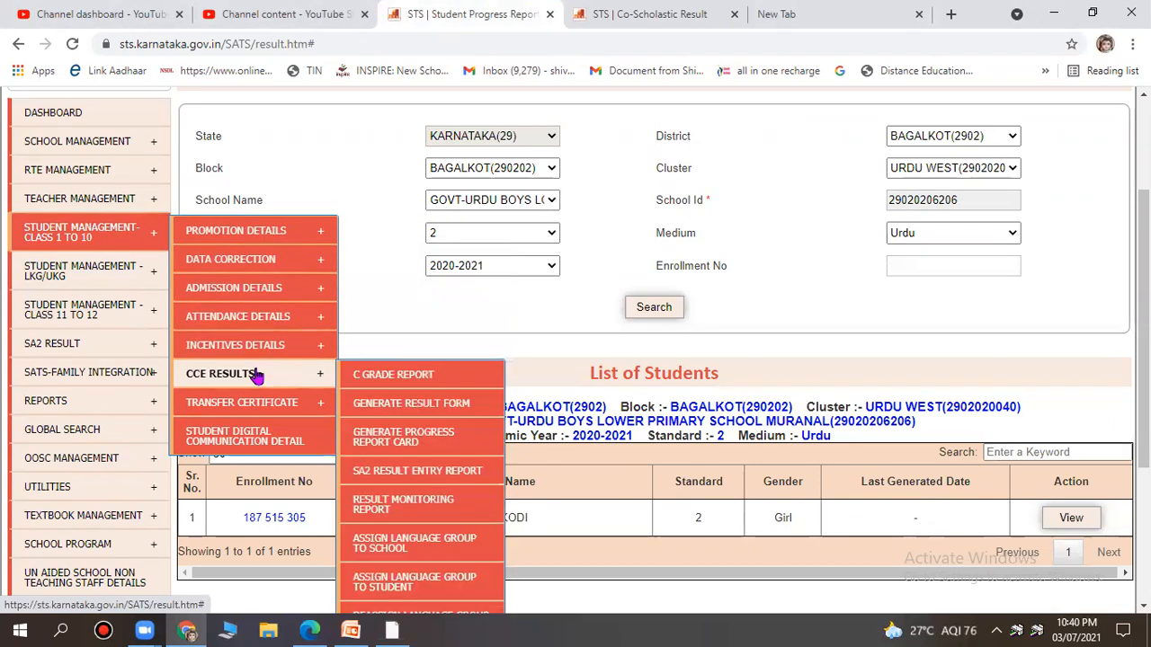
pyautogui.click(409, 440)
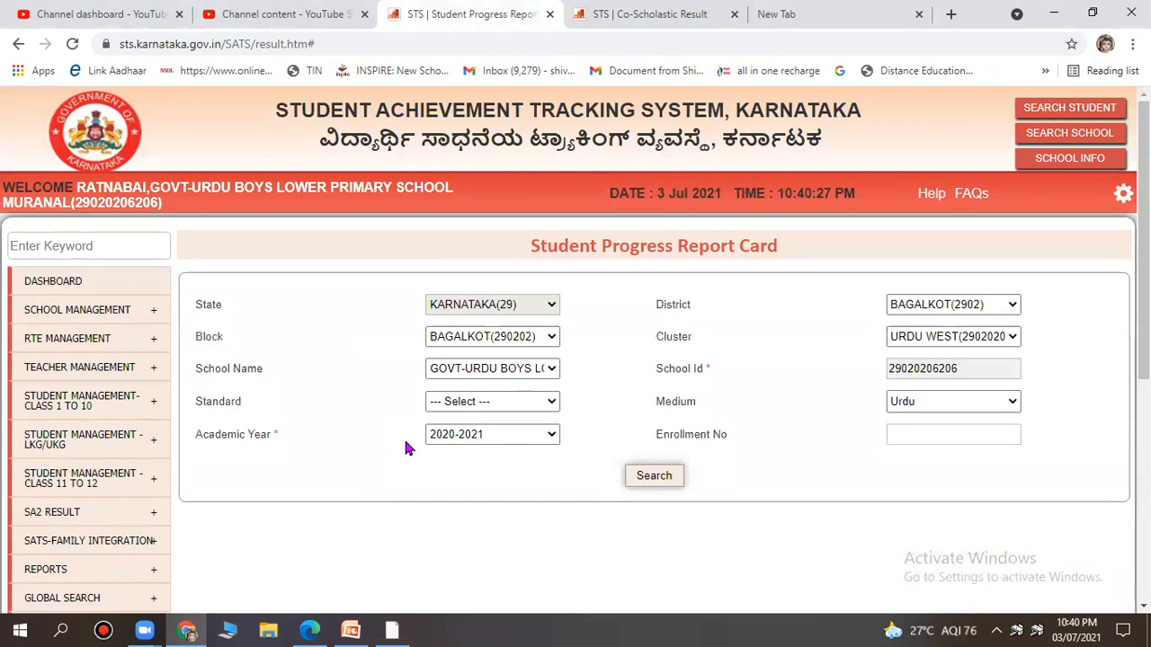
# Search standard 2 and open the student's progress report card.
pyautogui.scroll(-2, 495, 403)
pyautogui.click(490, 235)
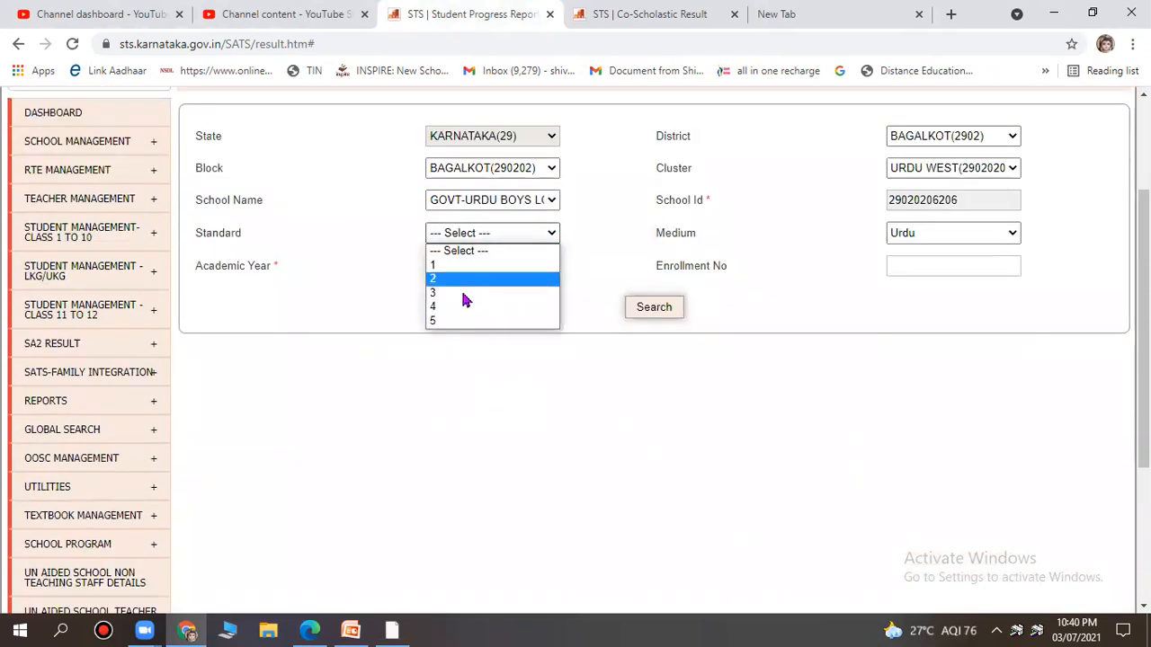
pyautogui.click(486, 278)
pyautogui.click(648, 308)
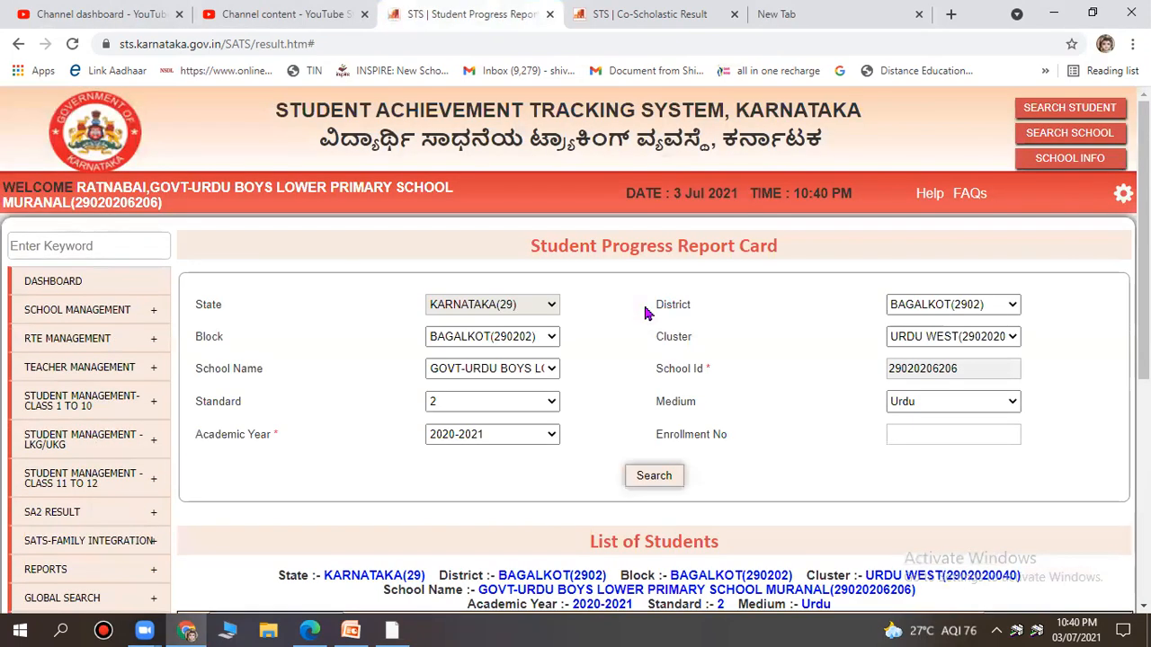
pyautogui.scroll(-3, 585, 314)
pyautogui.click(1069, 436)
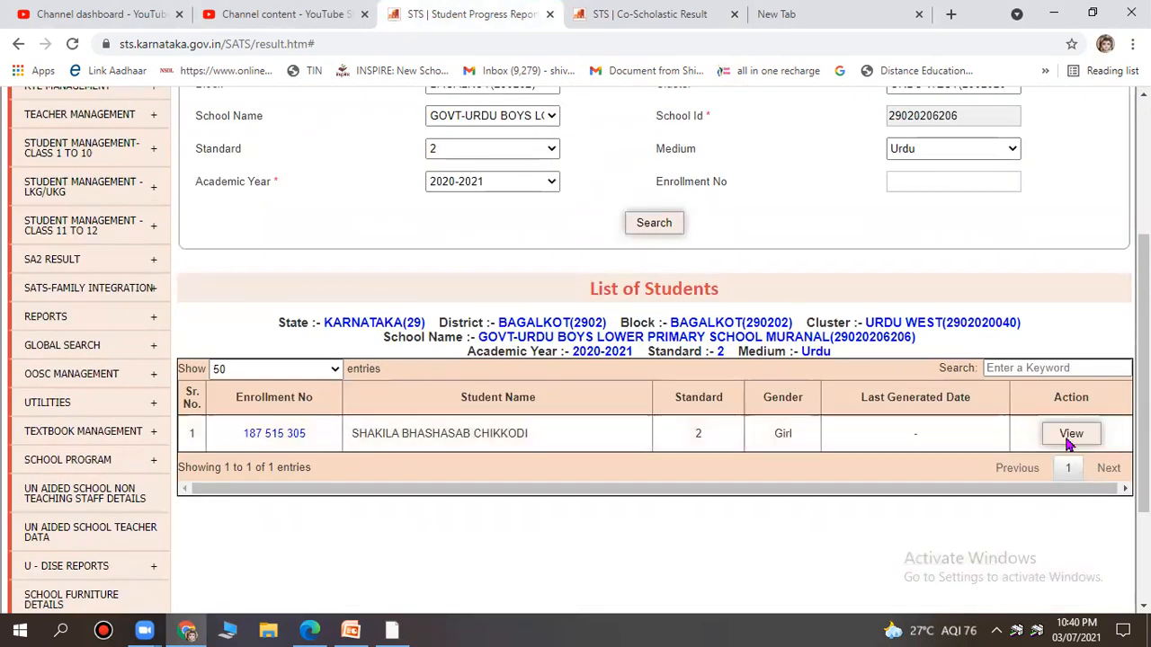
# Mark the SA1 and SA2 co-scholastic A grades, then erase both marks.
pyautogui.scroll(-5, 854, 360)
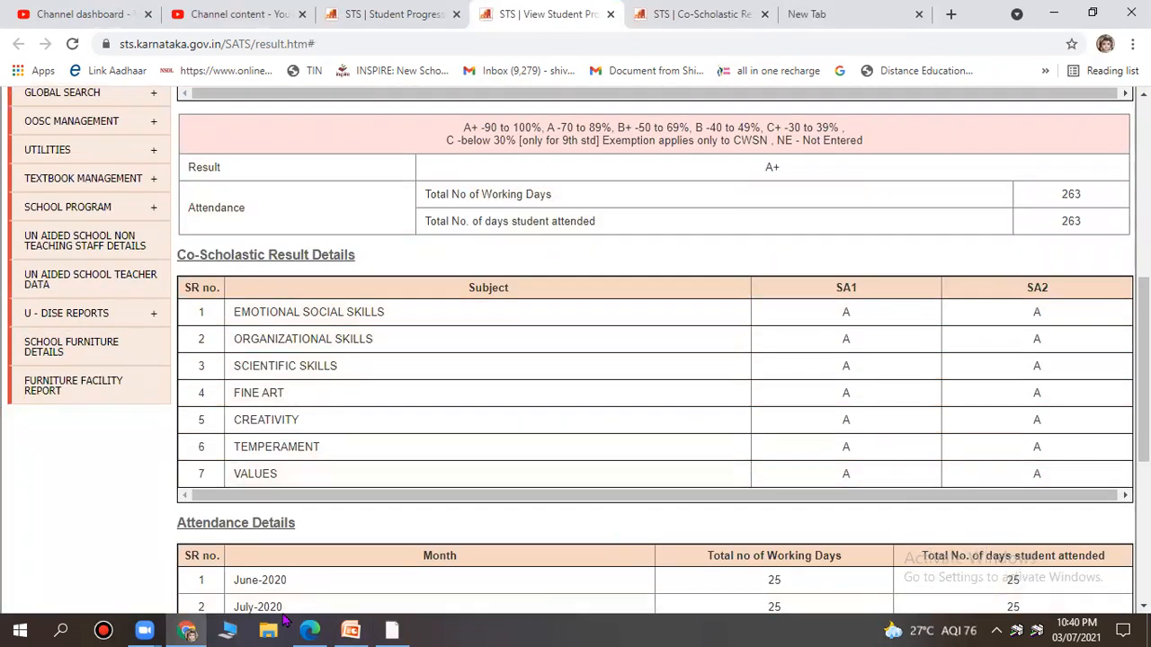
pyautogui.moveTo(955, 268)
pyautogui.mouseDown()
pyautogui.moveTo(797, 391)
pyautogui.moveTo(899, 476)
pyautogui.moveTo(922, 250)
pyautogui.mouseUp()
pyautogui.moveTo(1050, 268)
pyautogui.mouseDown()
pyautogui.moveTo(1007, 286)
pyautogui.moveTo(1043, 482)
pyautogui.moveTo(1090, 286)
pyautogui.moveTo(1082, 270)
pyautogui.mouseUp()
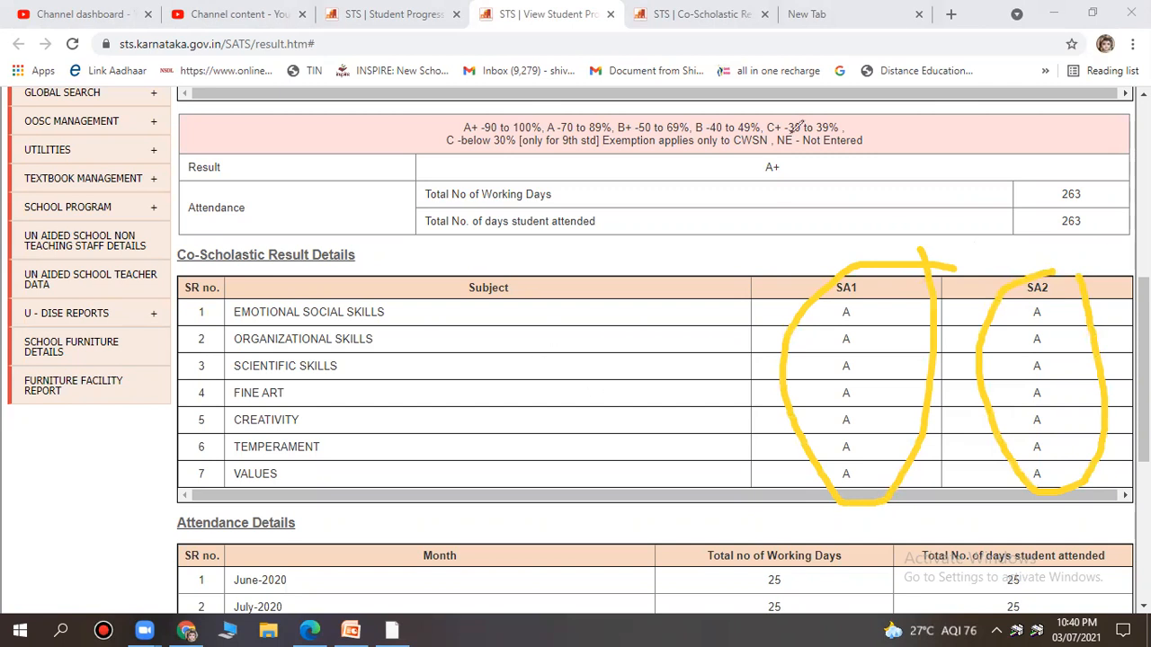
pyautogui.hotkey('ctrl', 'z')
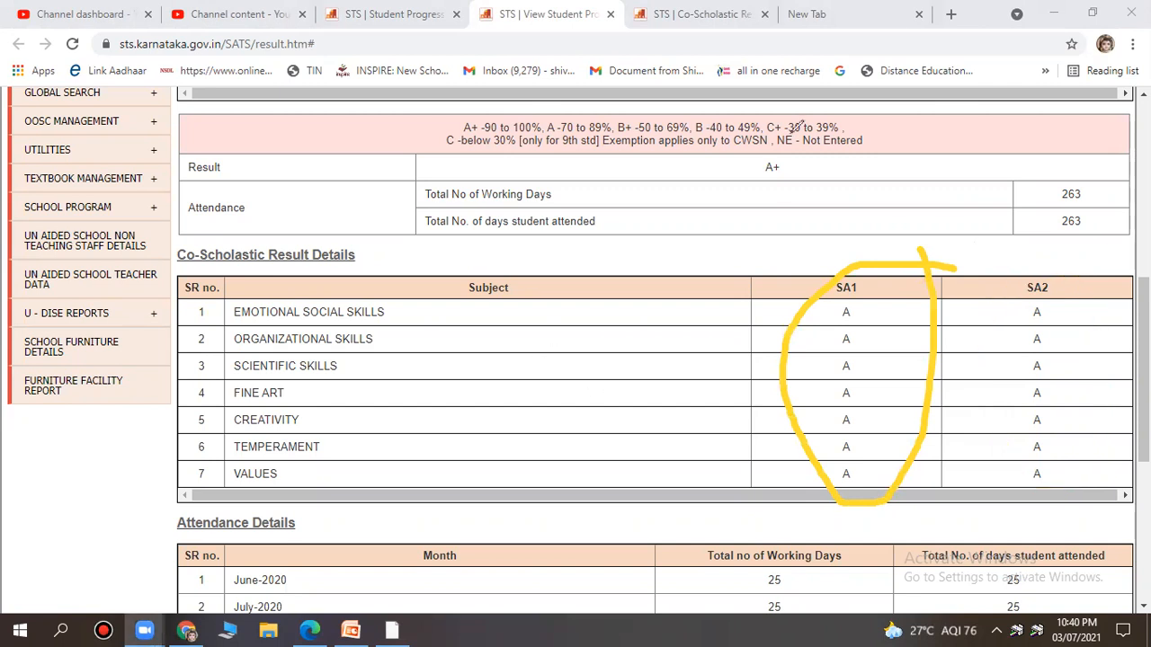
pyautogui.hotkey('ctrl', 'z')
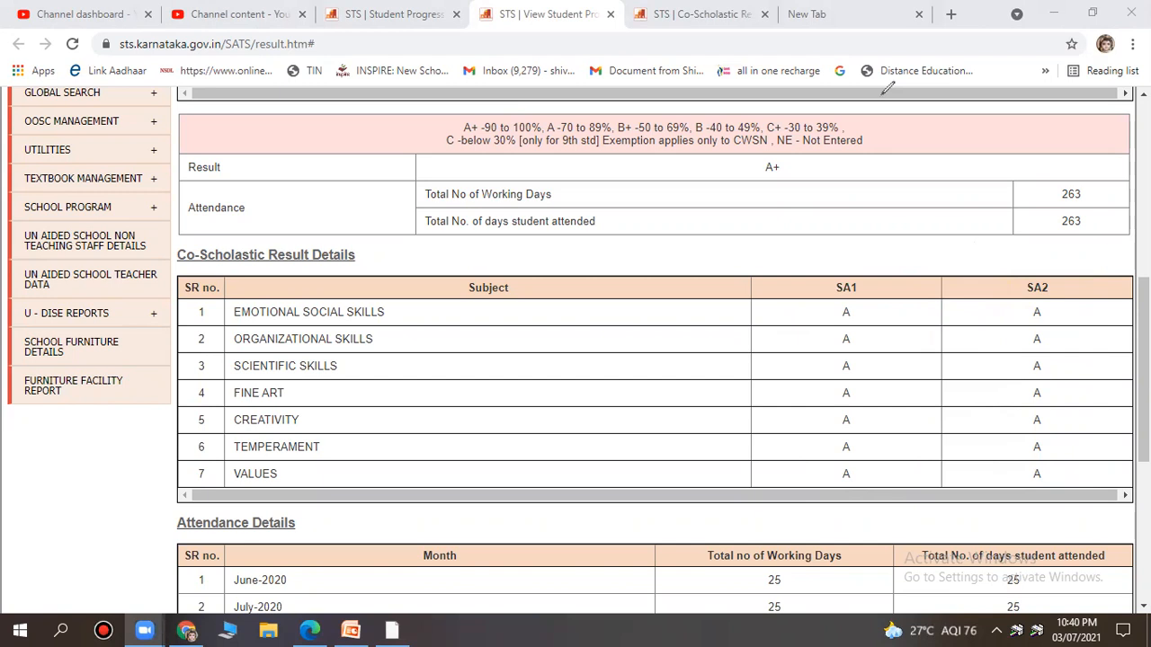
# Download the report card, confirm, and open Student Progress Report Card (8).pdf.
pyautogui.scroll(-5, 845, 249)
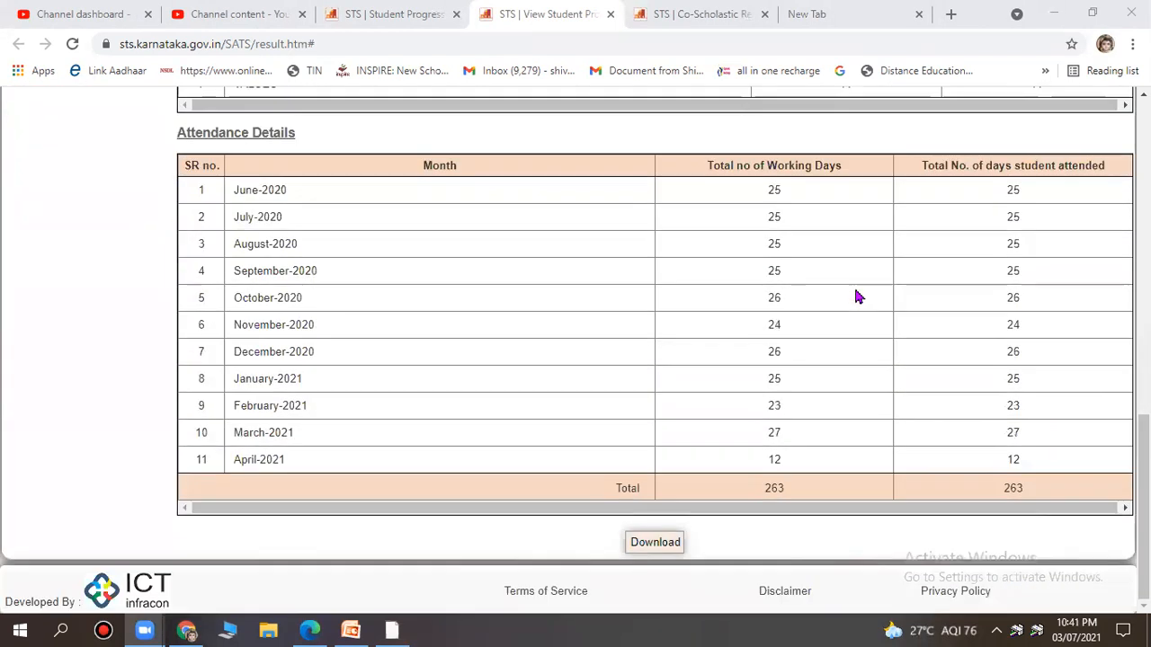
pyautogui.scroll(6, 788, 401)
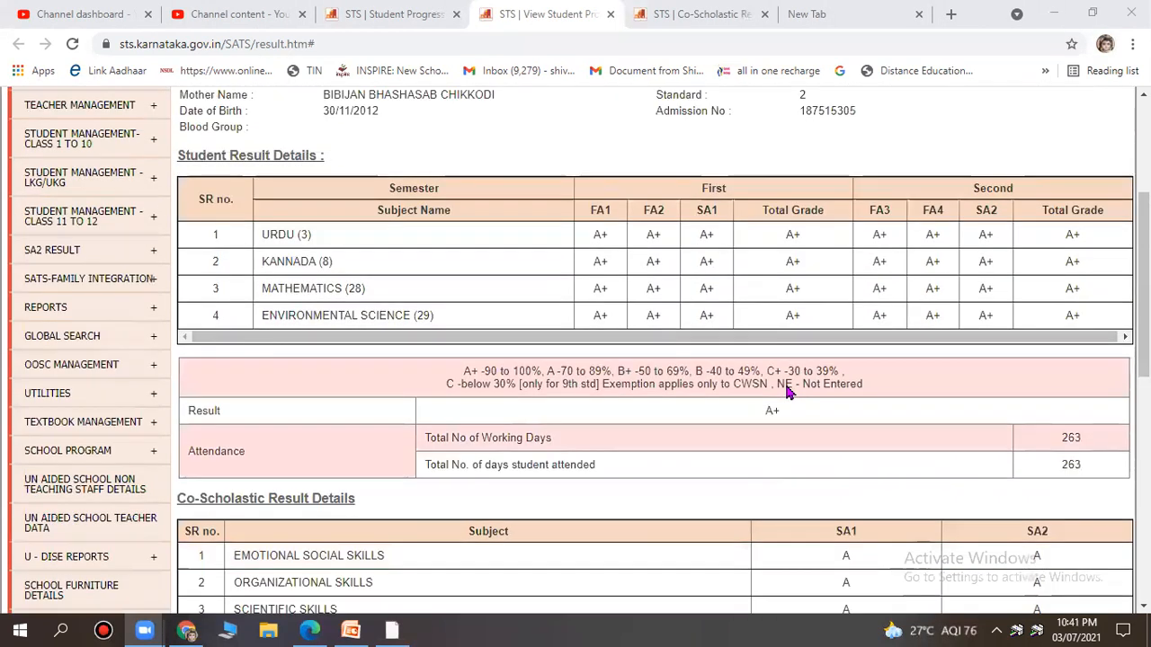
pyautogui.scroll(4, 785, 388)
pyautogui.scroll(-12, 783, 383)
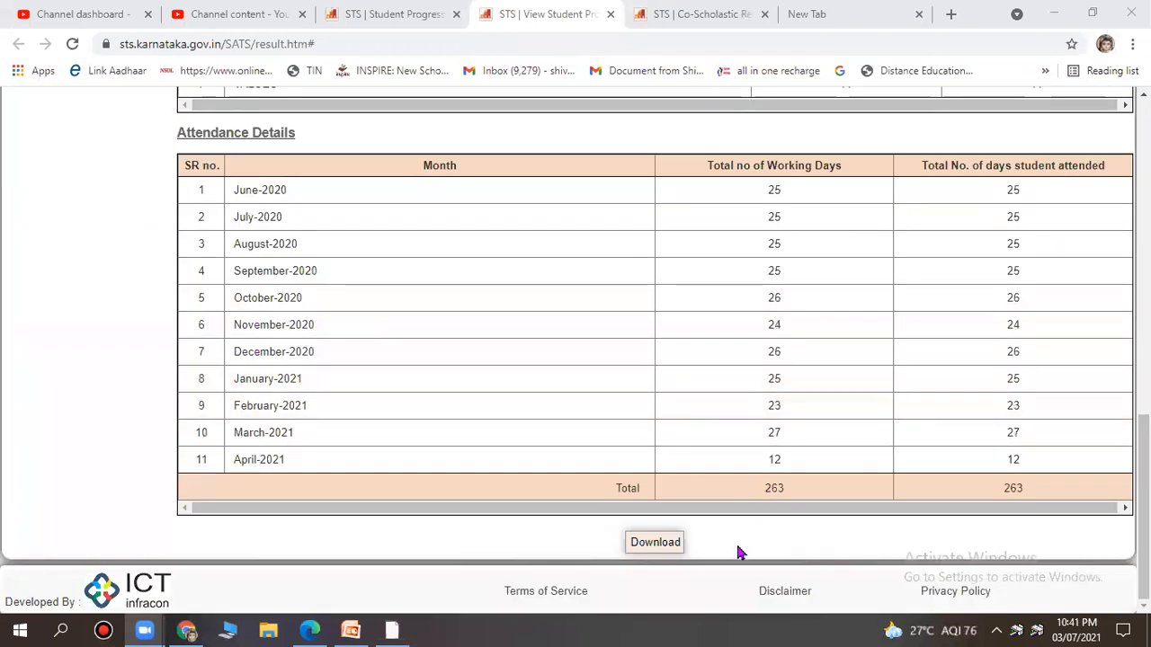
pyautogui.click(674, 554)
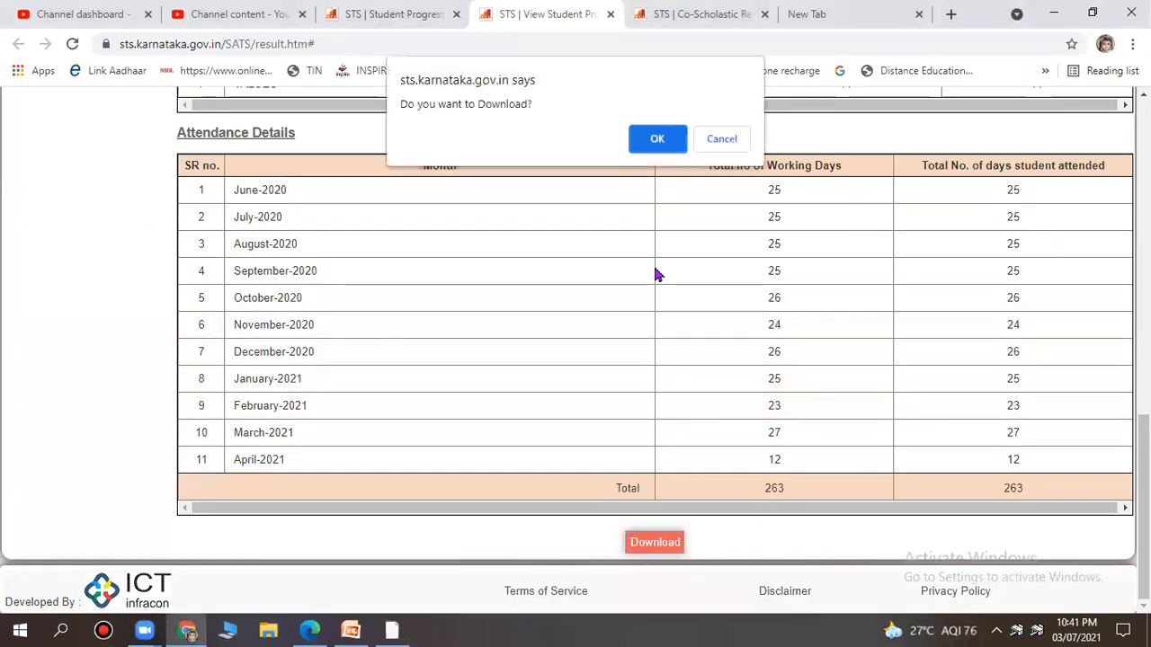
pyautogui.click(644, 136)
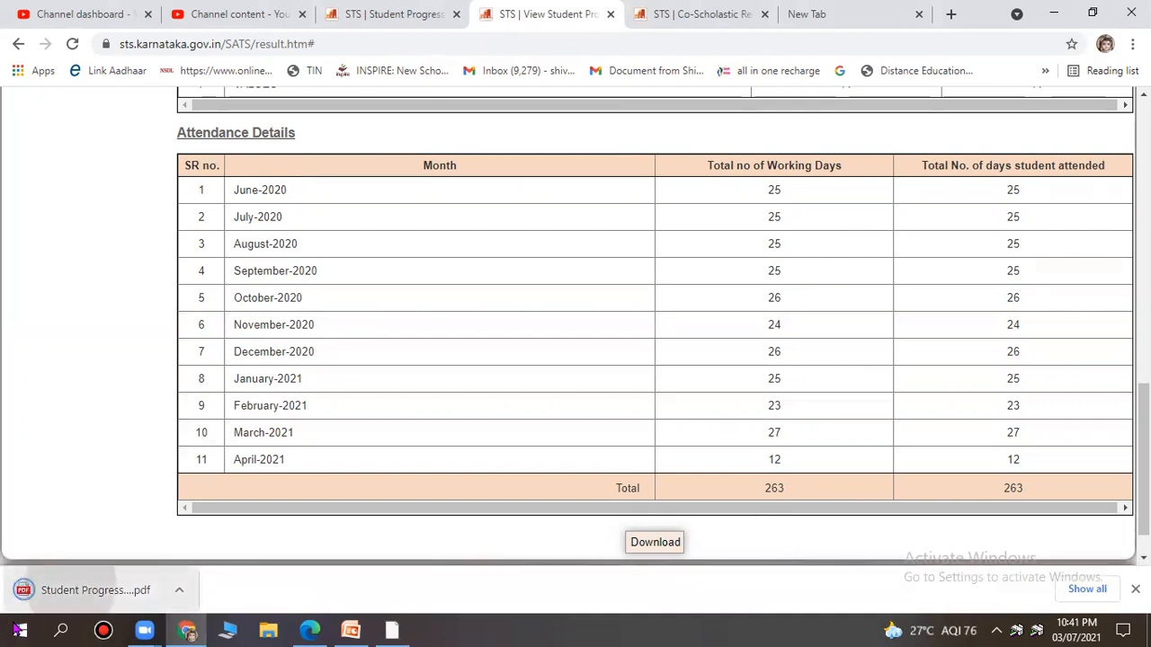
pyautogui.click(90, 590)
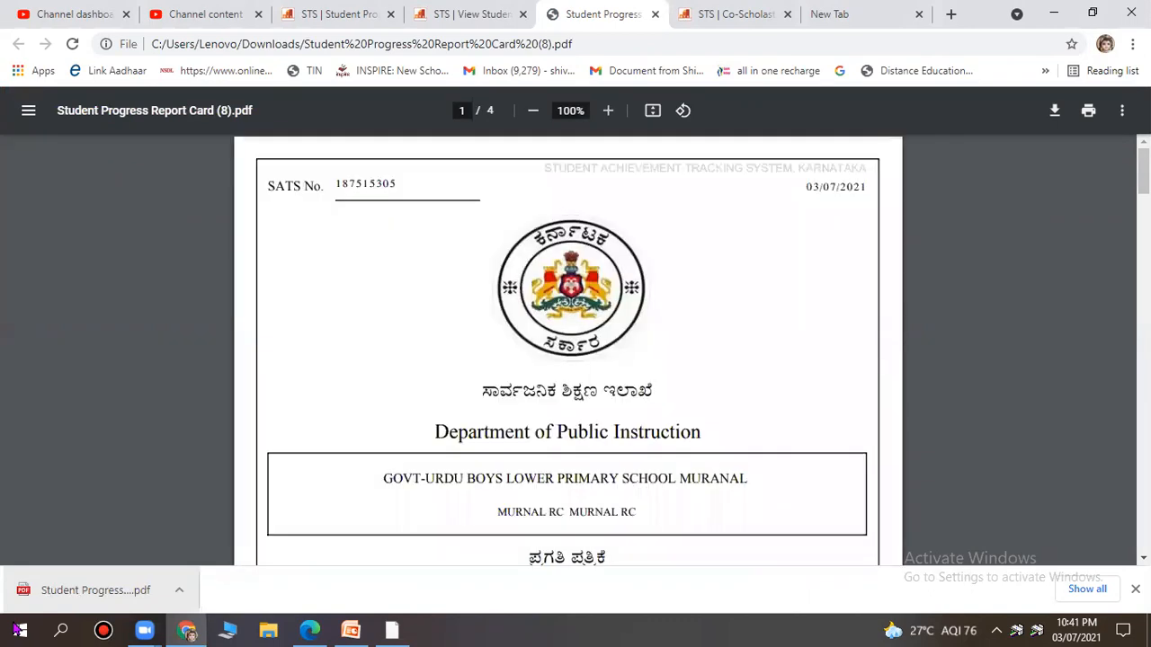
# Bring up the PDF print settings and mark the Save as PDF destination and Pages per sheet.
pyautogui.click(1089, 110)
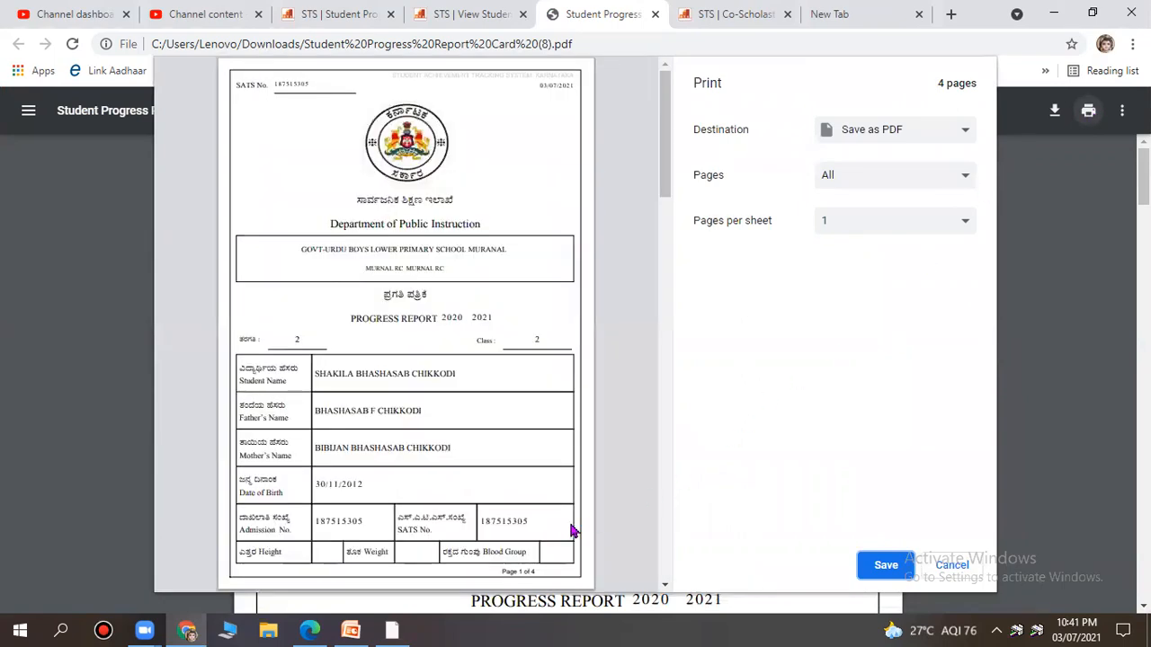
pyautogui.moveTo(940, 154)
pyautogui.mouseDown()
pyautogui.moveTo(833, 152)
pyautogui.moveTo(814, 184)
pyautogui.moveTo(918, 200)
pyautogui.moveTo(982, 180)
pyautogui.moveTo(976, 156)
pyautogui.moveTo(942, 155)
pyautogui.mouseUp()
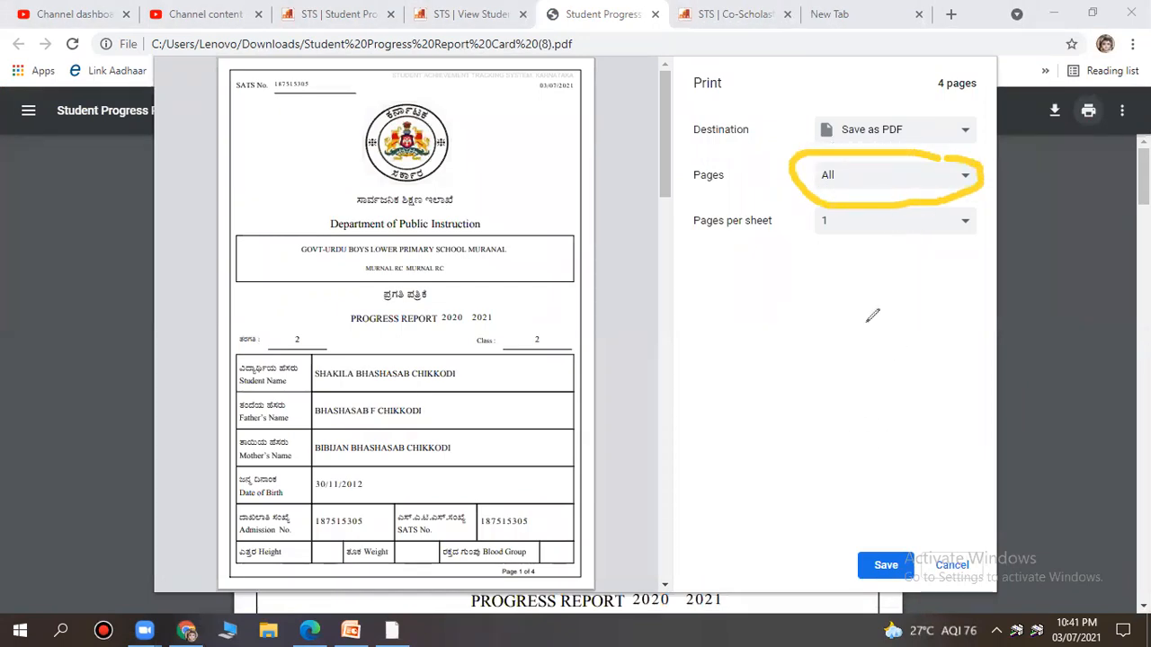
pyautogui.moveTo(789, 200)
pyautogui.mouseDown()
pyautogui.moveTo(682, 199)
pyautogui.moveTo(751, 259)
pyautogui.moveTo(800, 207)
pyautogui.mouseUp()
pyautogui.hotkey('ctrl', 'z')
pyautogui.hotkey('ctrl', 'z')
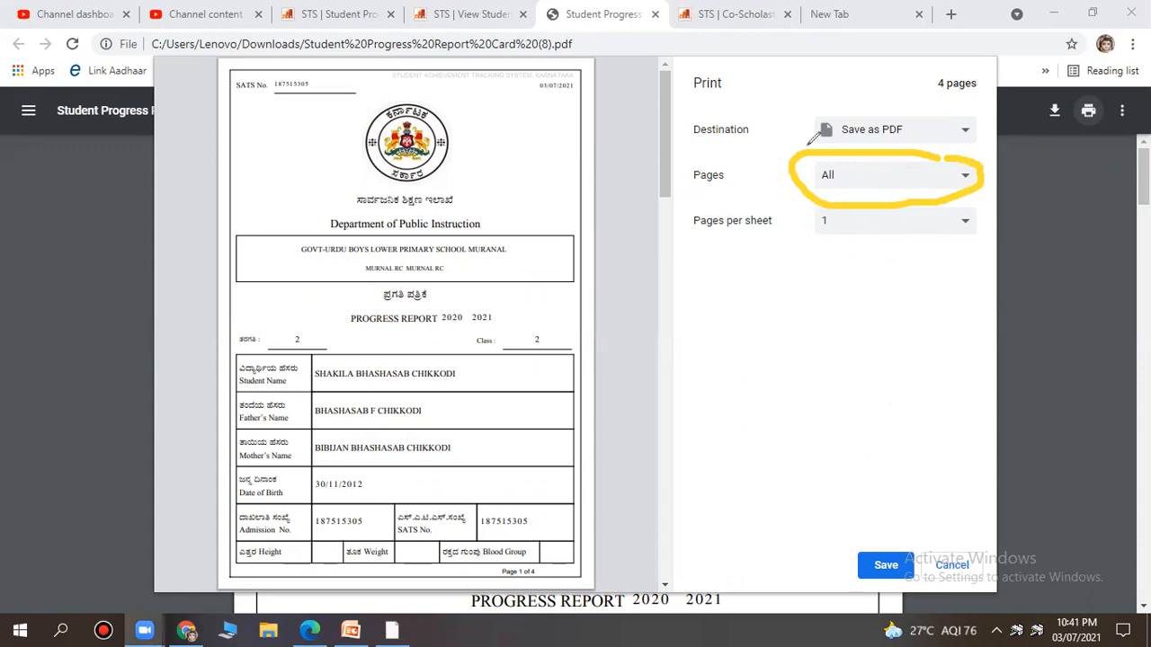
pyautogui.moveTo(773, 230)
pyautogui.mouseDown()
pyautogui.moveTo(789, 205)
pyautogui.moveTo(694, 202)
pyautogui.moveTo(731, 255)
pyautogui.moveTo(769, 232)
pyautogui.mouseUp()
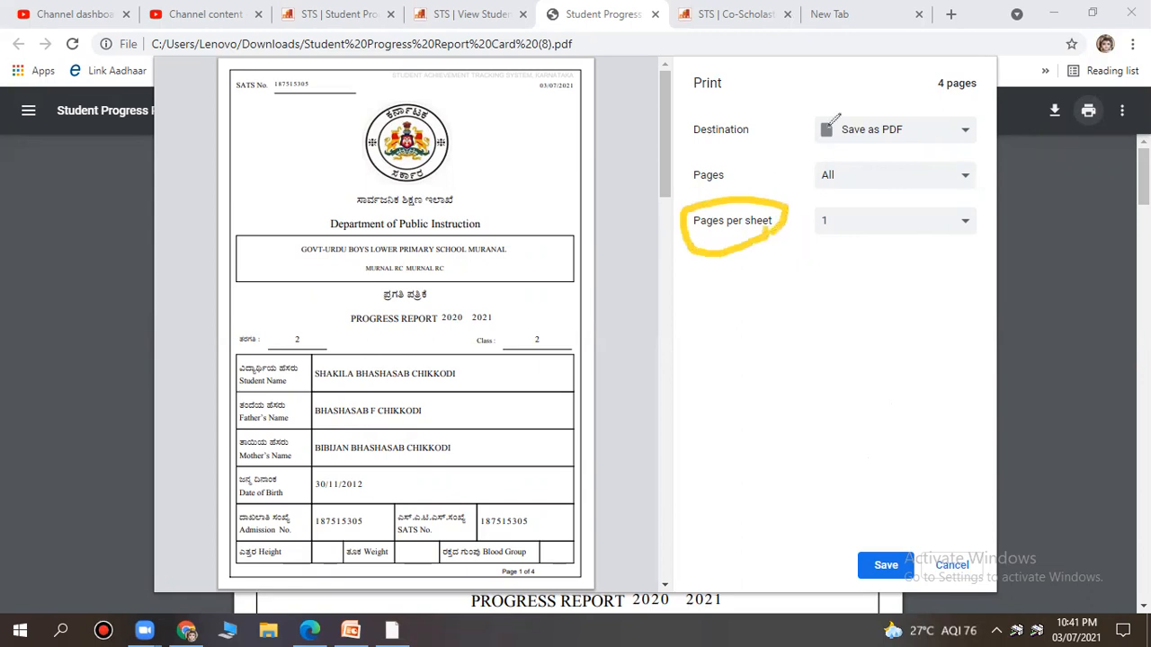
# Set Pages per sheet to 2.
pyautogui.click(858, 222)
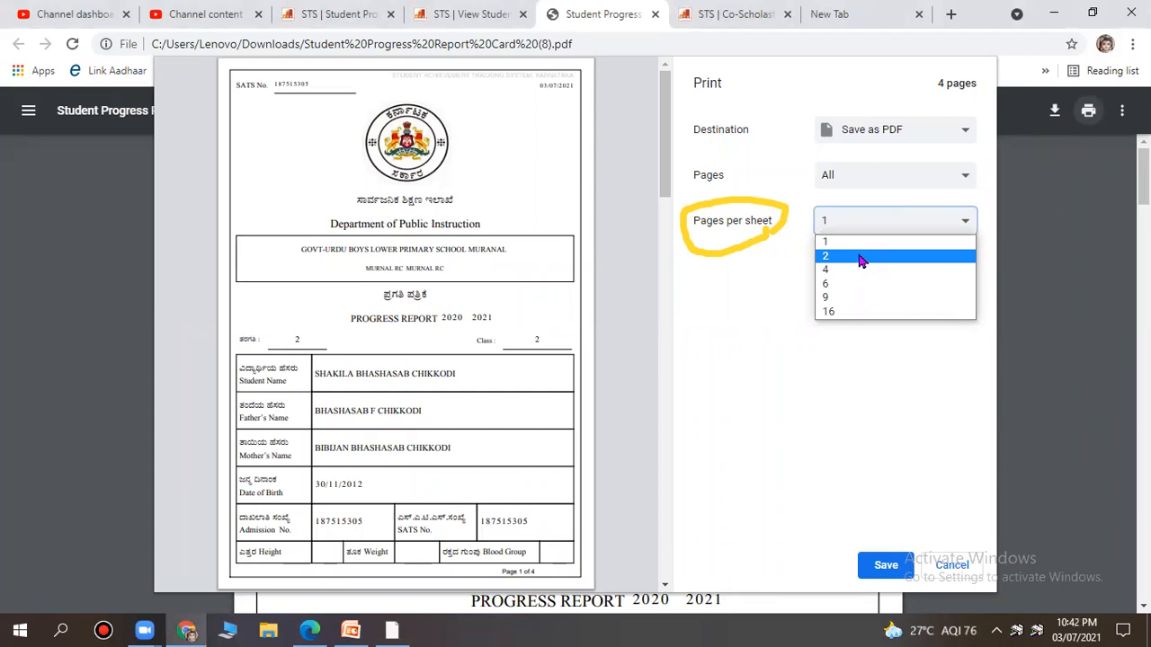
pyautogui.click(860, 258)
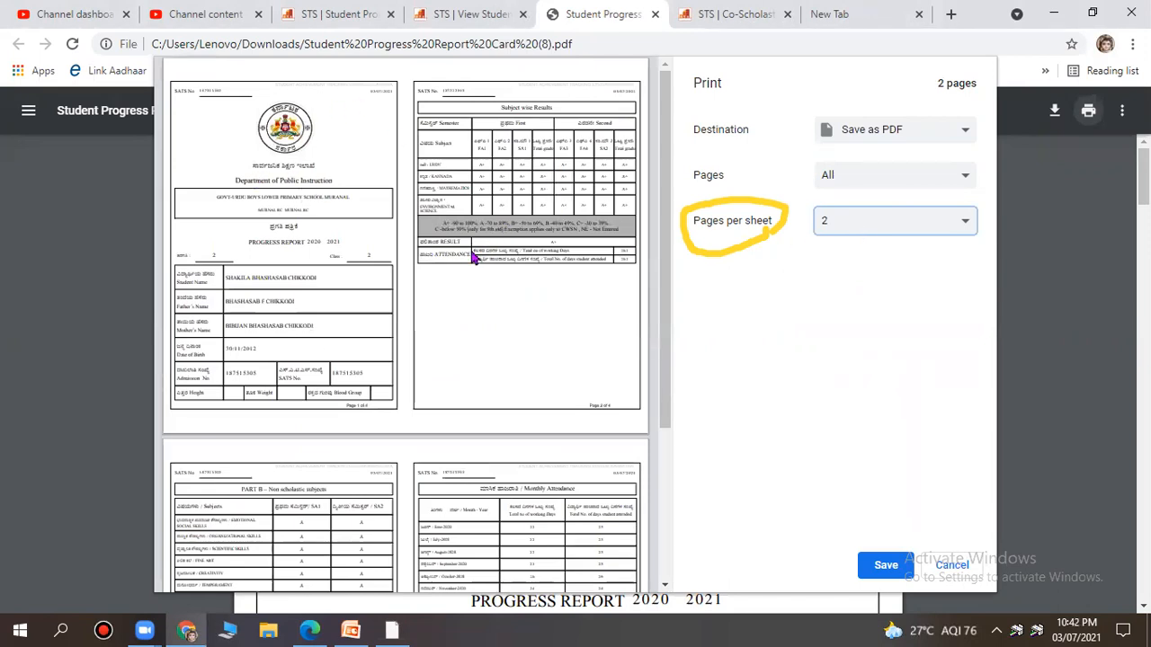
pyautogui.scroll(-1, 465, 261)
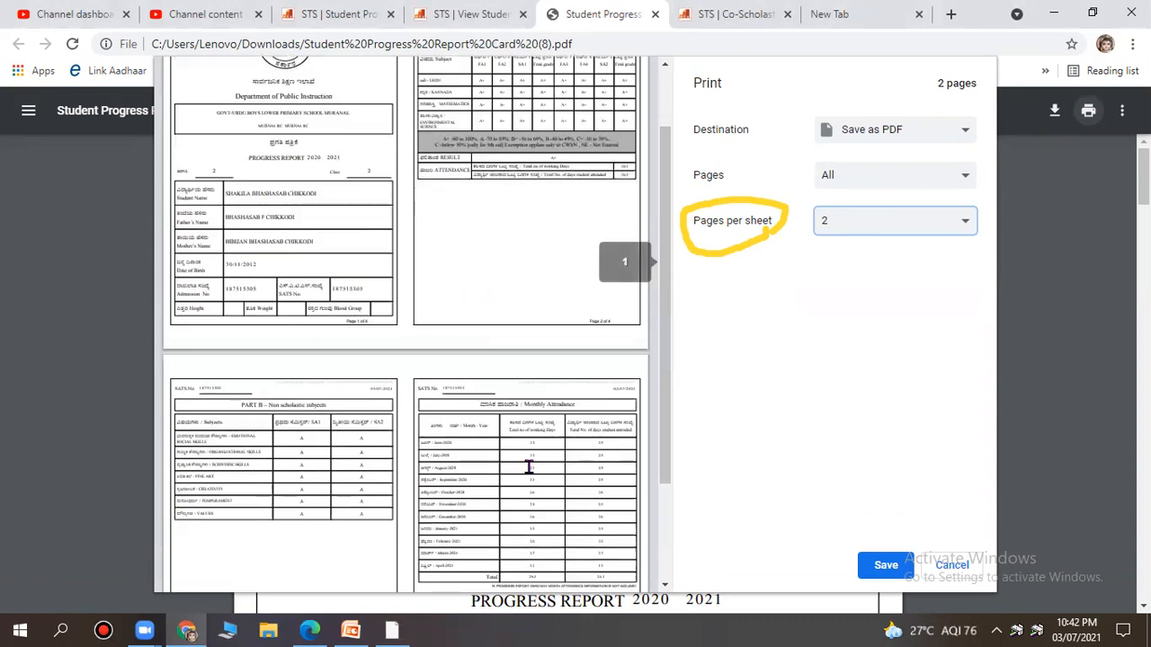
pyautogui.scroll(1, 486, 315)
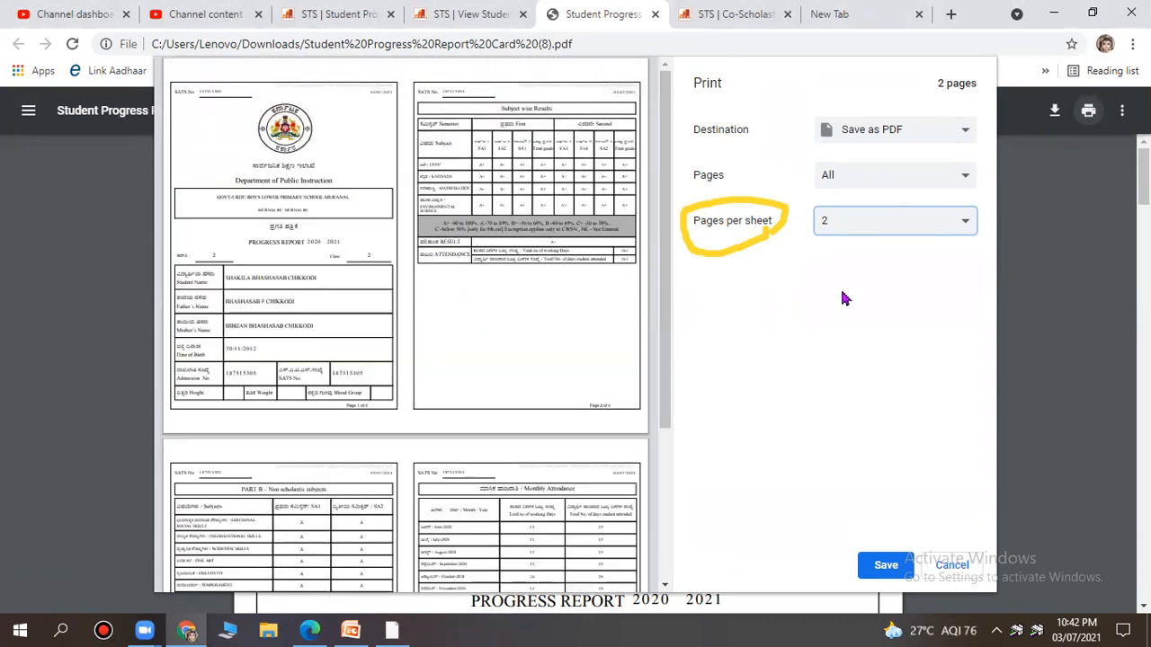
pyautogui.click(855, 222)
pyautogui.click(852, 270)
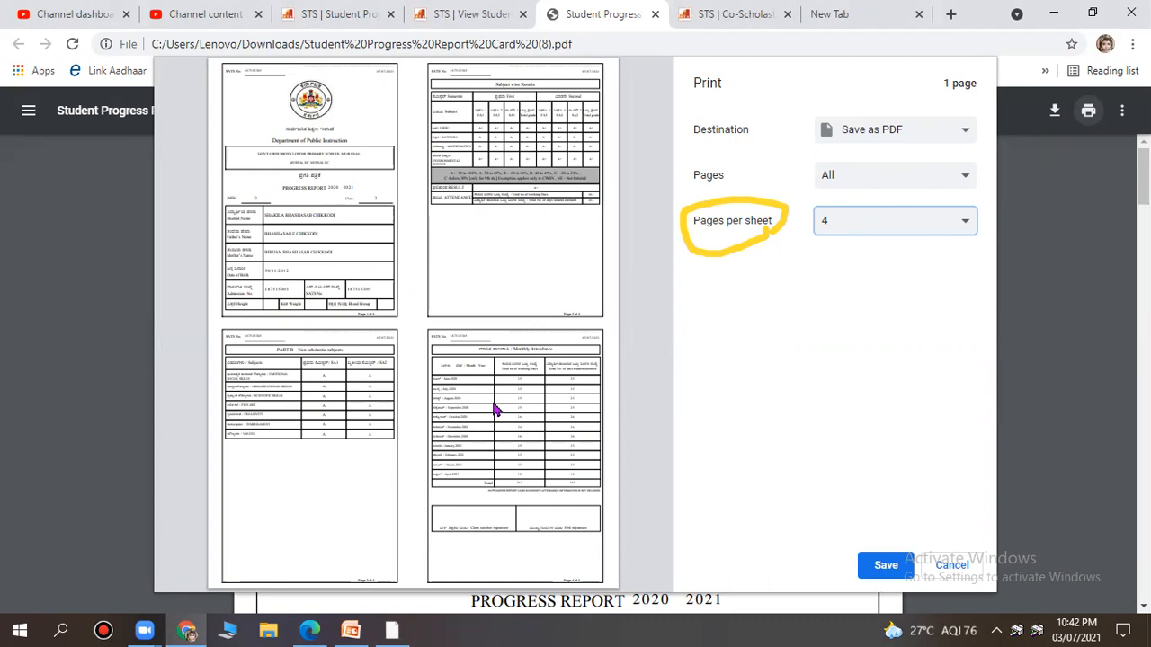
pyautogui.click(887, 228)
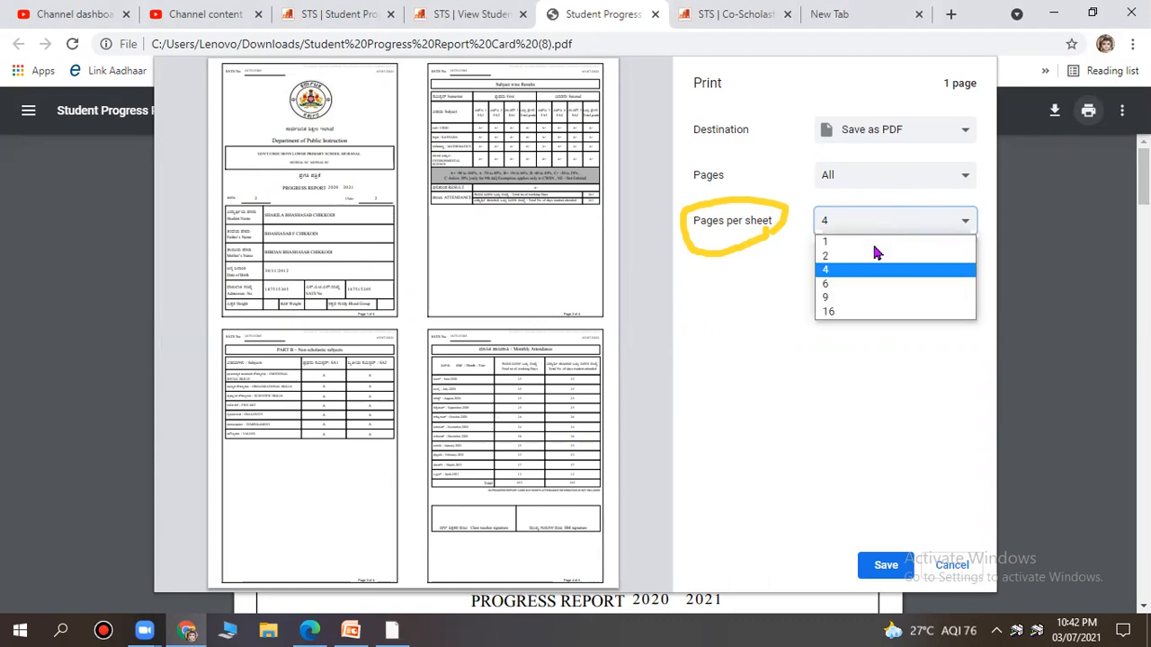
pyautogui.click(874, 257)
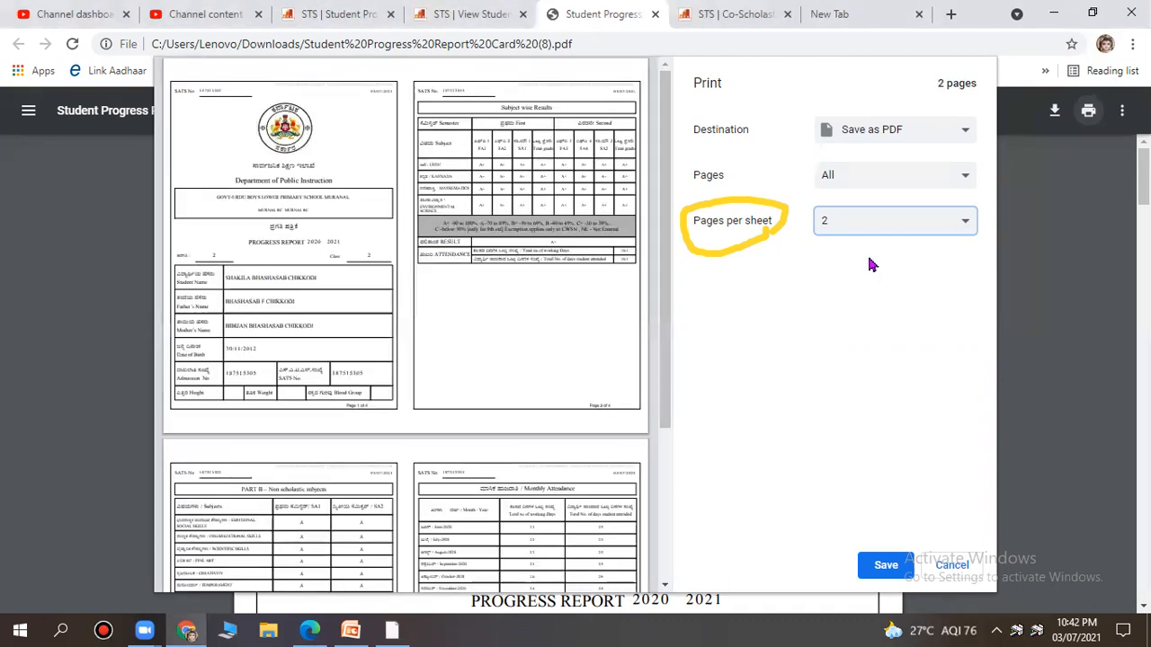
# Save the PDF under its default name and return to the STS student report tab.
pyautogui.click(893, 576)
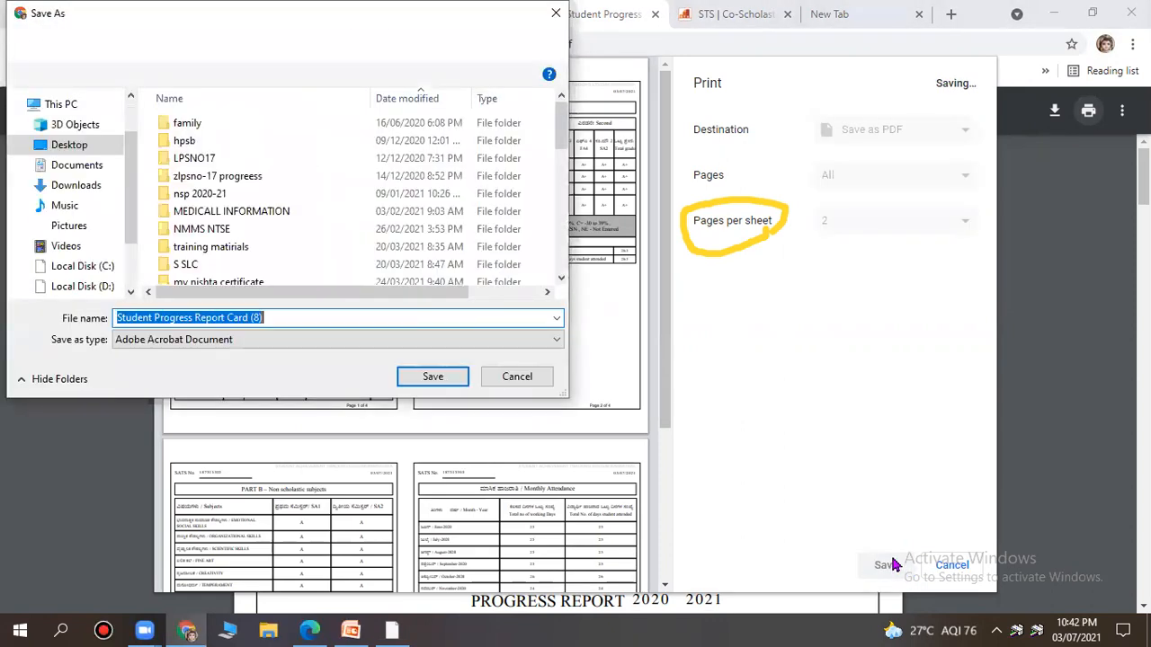
pyautogui.click(430, 378)
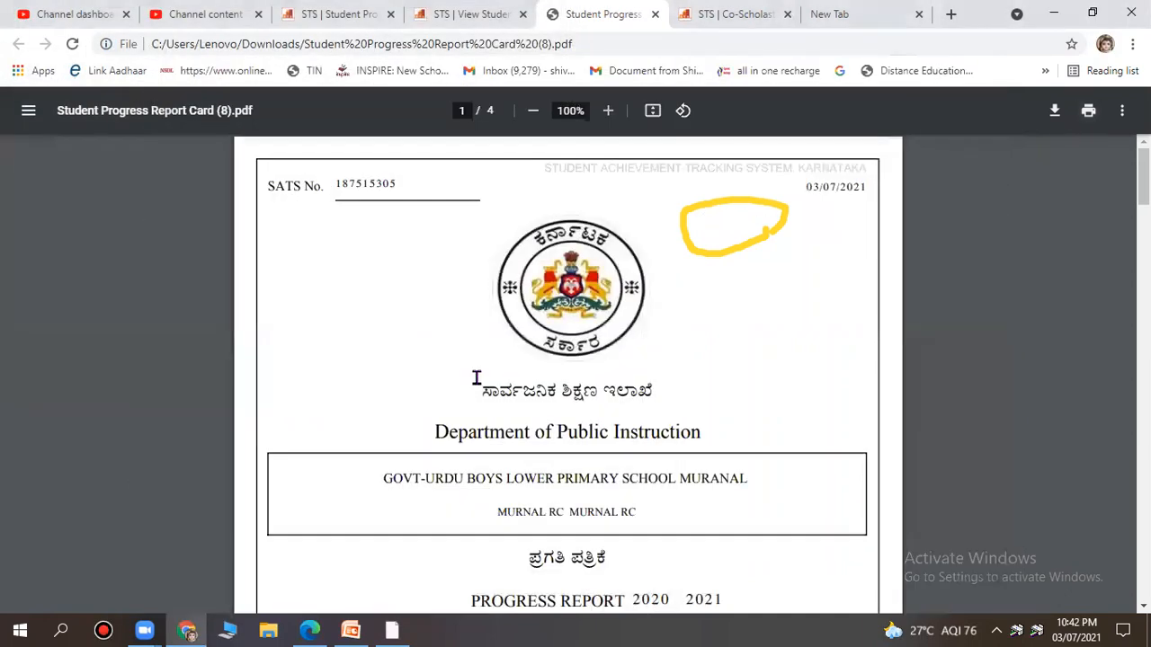
pyautogui.click(470, 14)
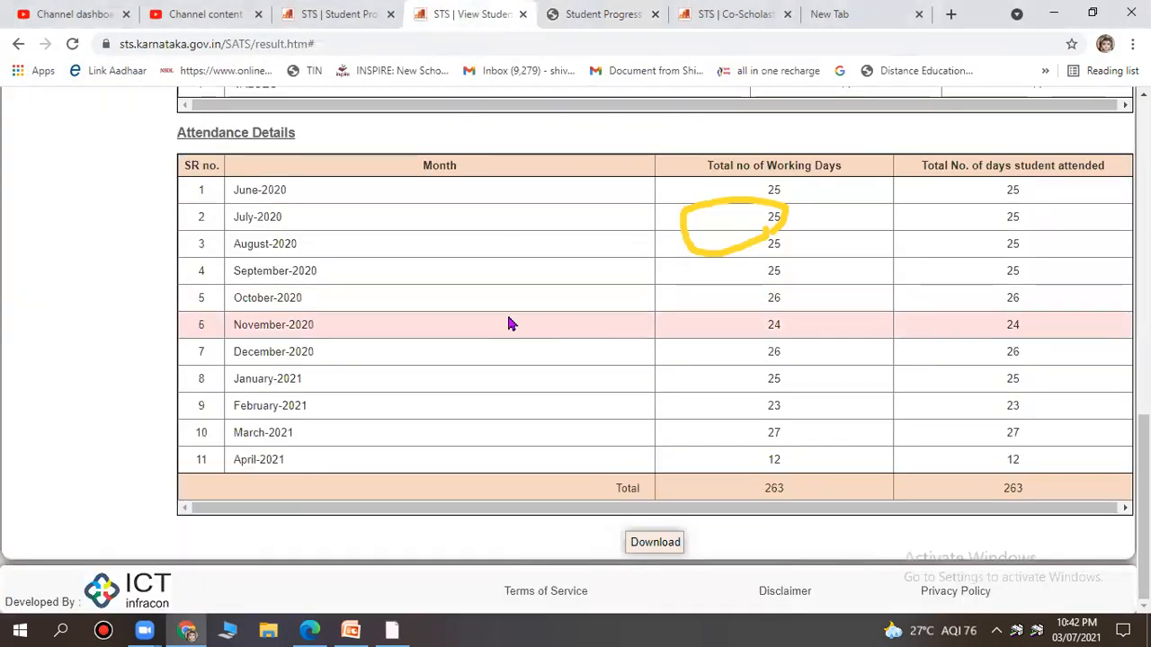
# Open Promote Student from Student Management-Class 1 to 10 > Promotion Details.
pyautogui.scroll(15, 508, 324)
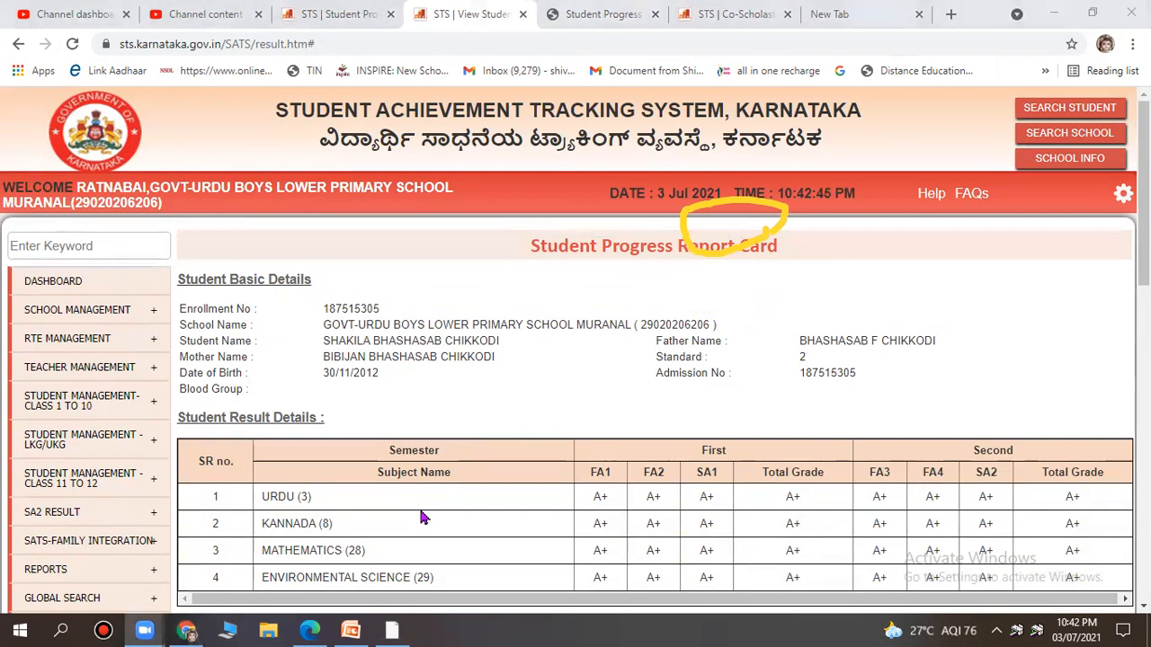
pyautogui.click(670, 38)
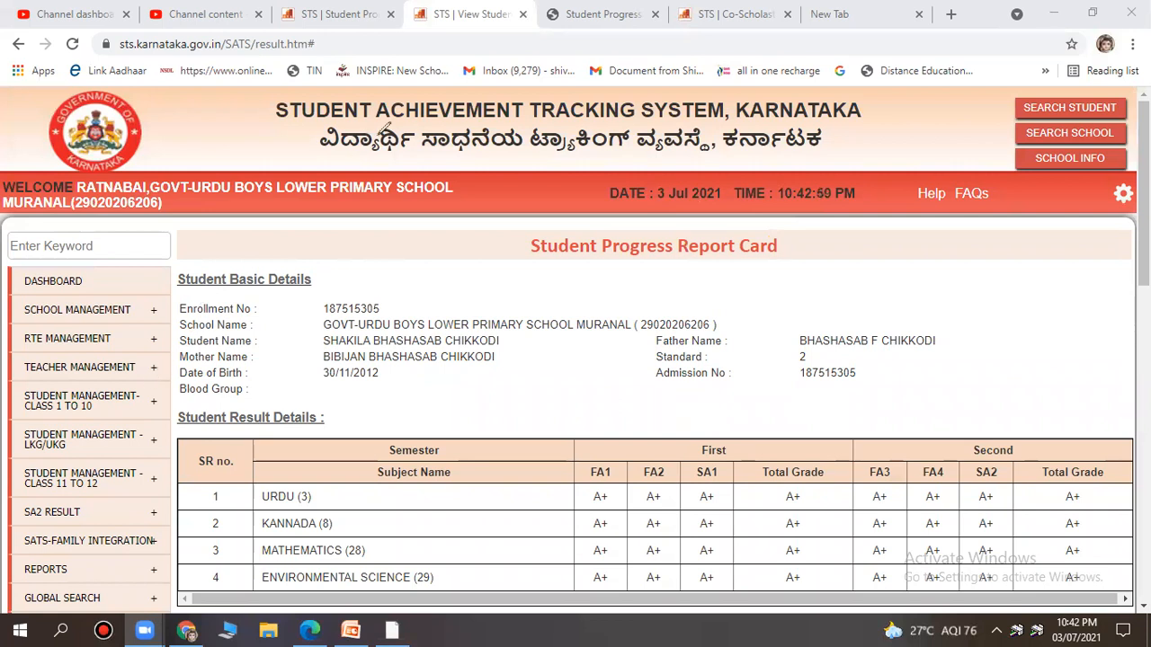
pyautogui.moveTo(99, 400)
pyautogui.scroll(-2, 101, 235)
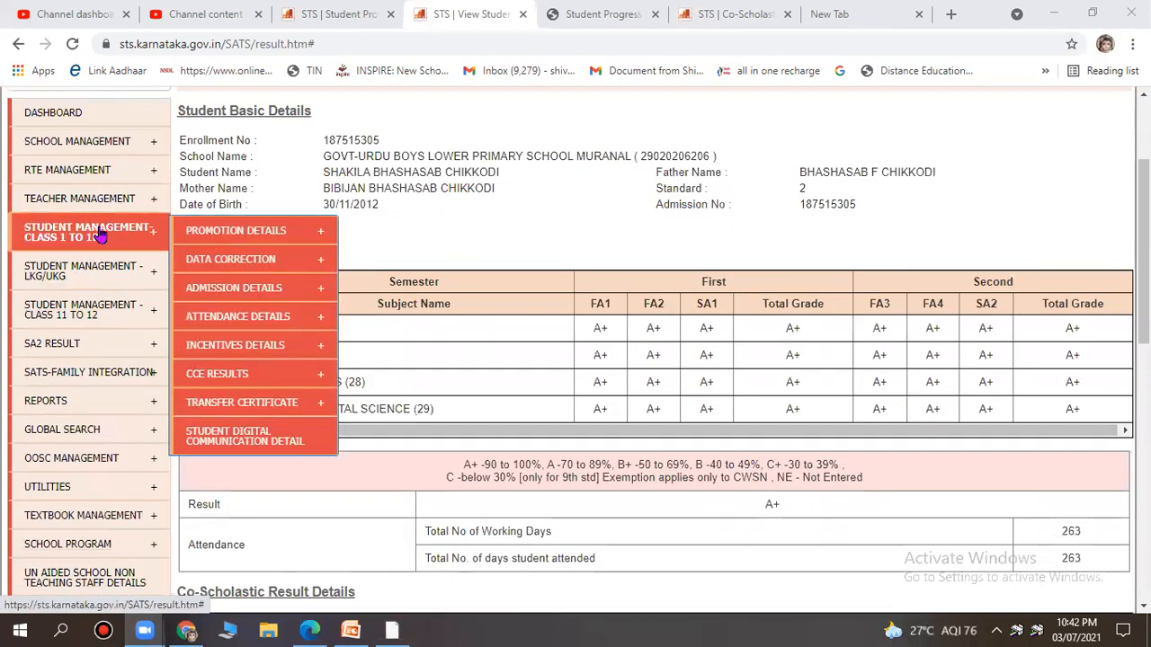
pyautogui.moveTo(195, 235)
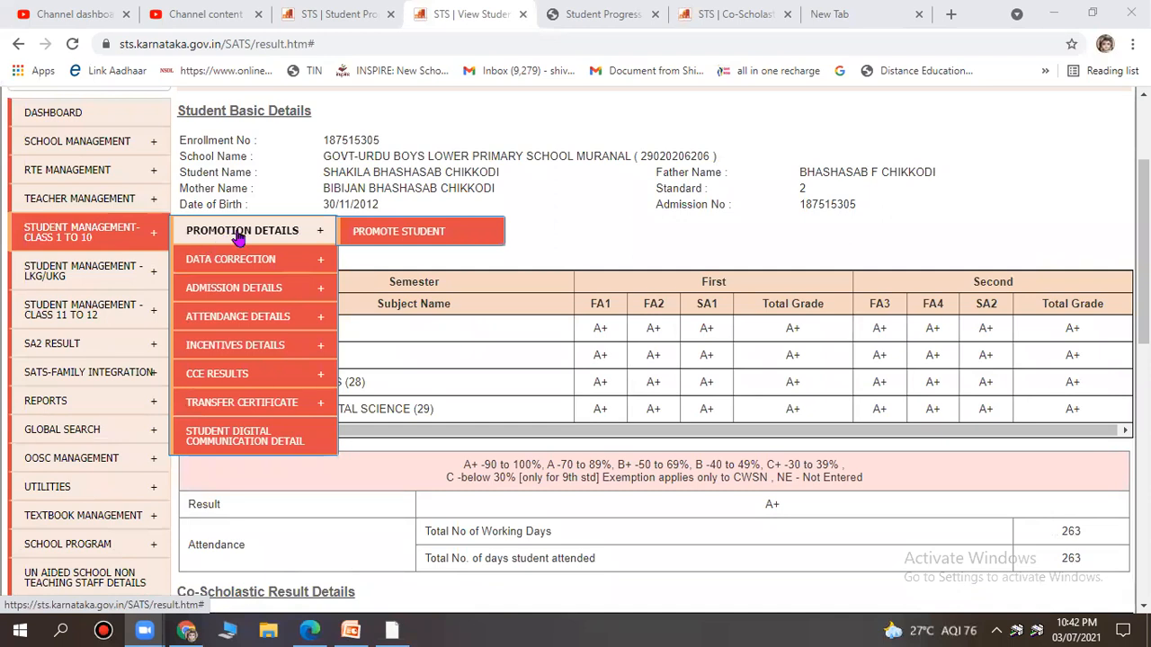
pyautogui.click(393, 236)
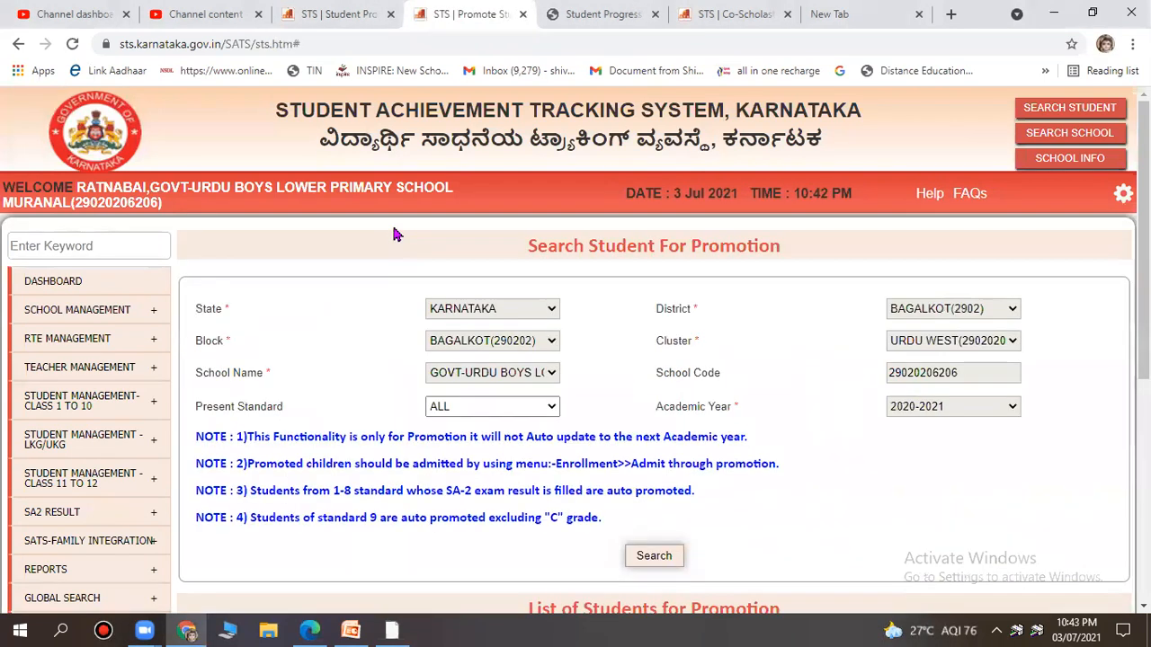
# Search the promotion list for present standard 2.
pyautogui.scroll(-3, 393, 235)
pyautogui.click(477, 156)
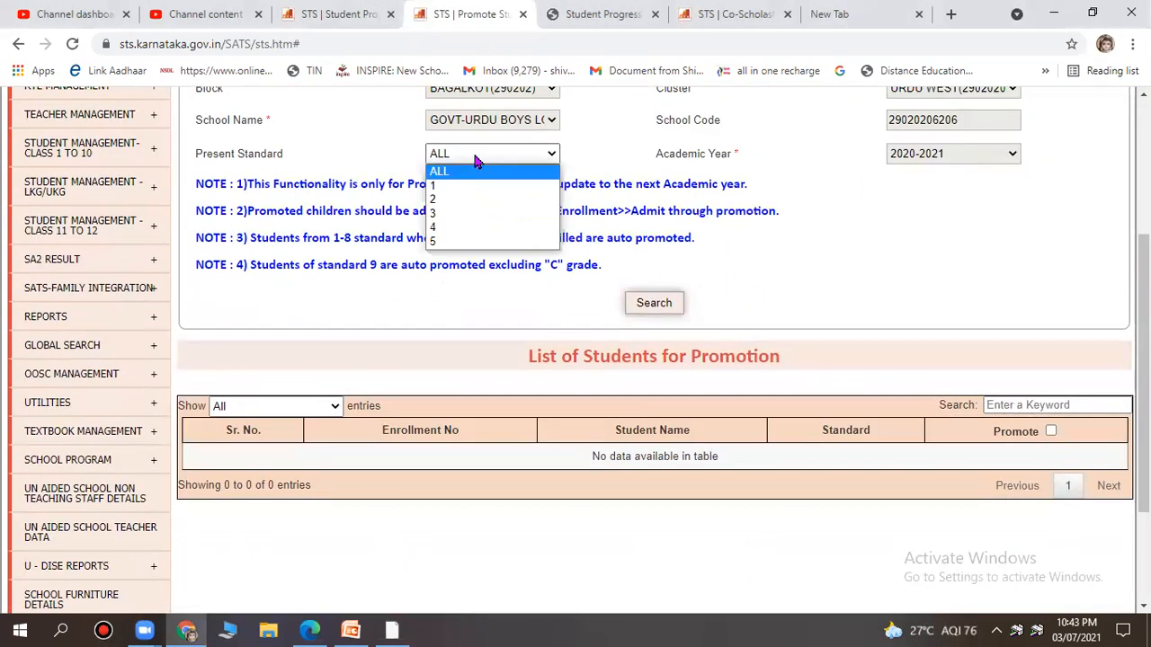
pyautogui.click(469, 199)
pyautogui.click(651, 304)
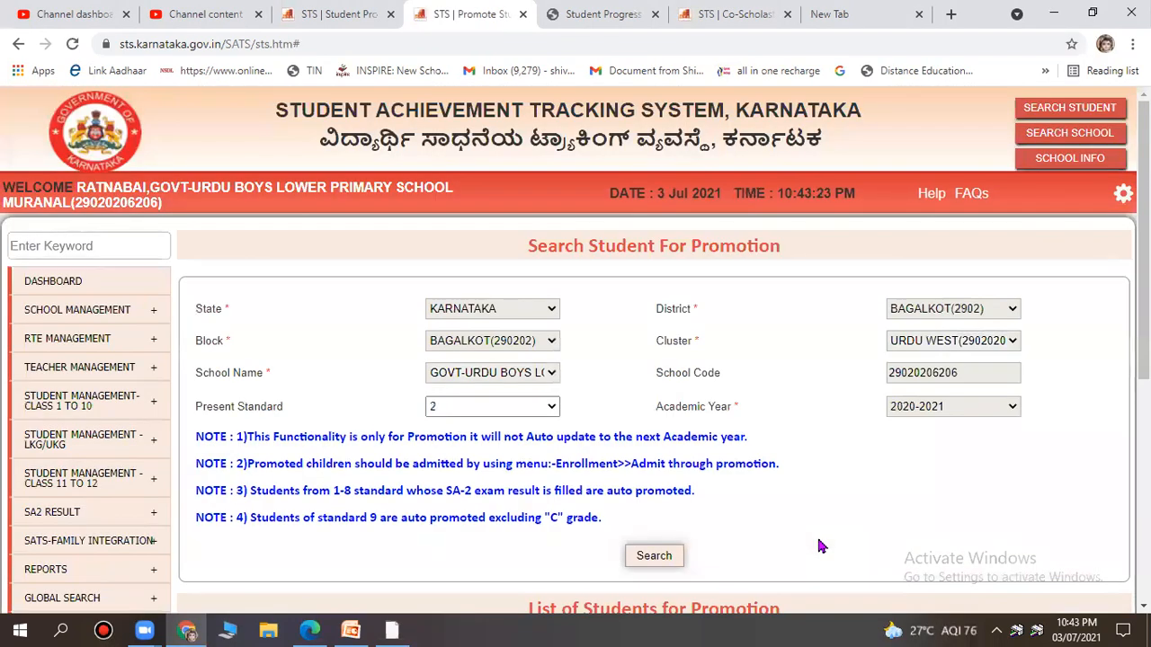
# Review the single standard 2 student, already marked Promoted.
pyautogui.scroll(-3, 820, 546)
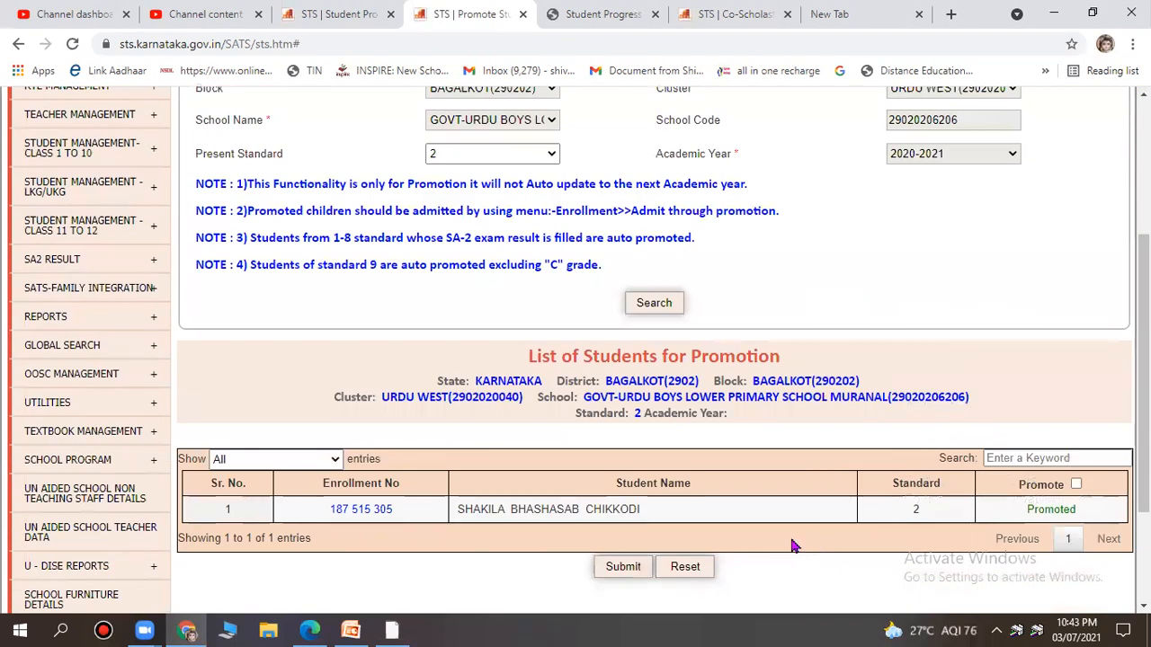
pyautogui.click(403, 617)
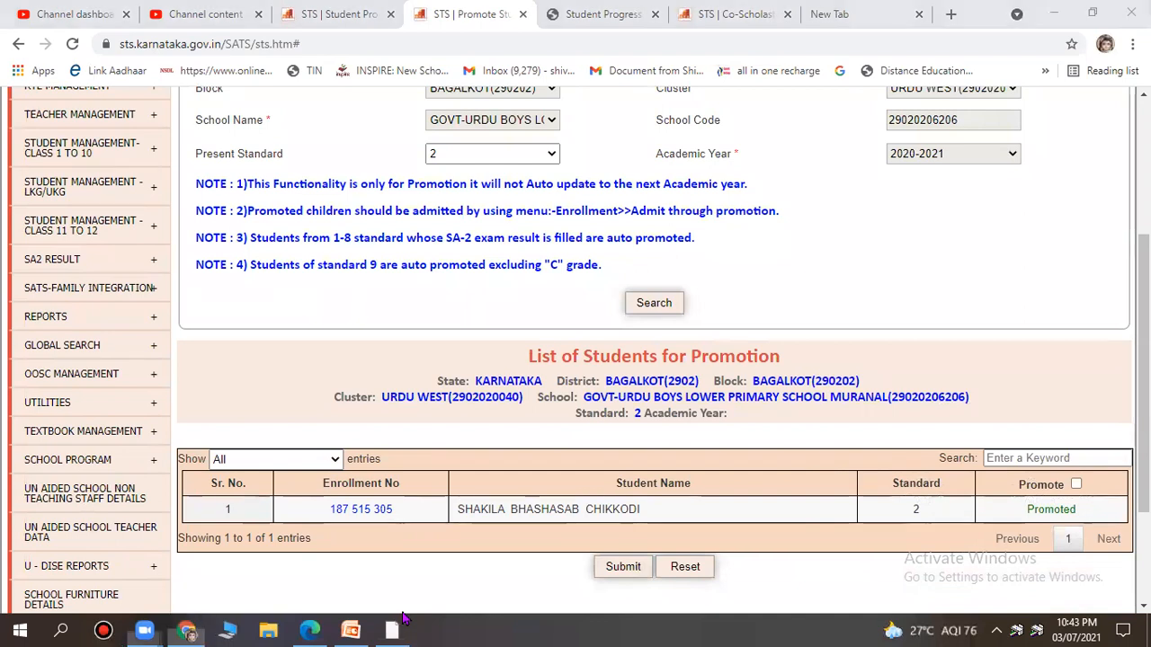
pyautogui.moveTo(1123, 506); pyautogui.dragTo(1030, 511)
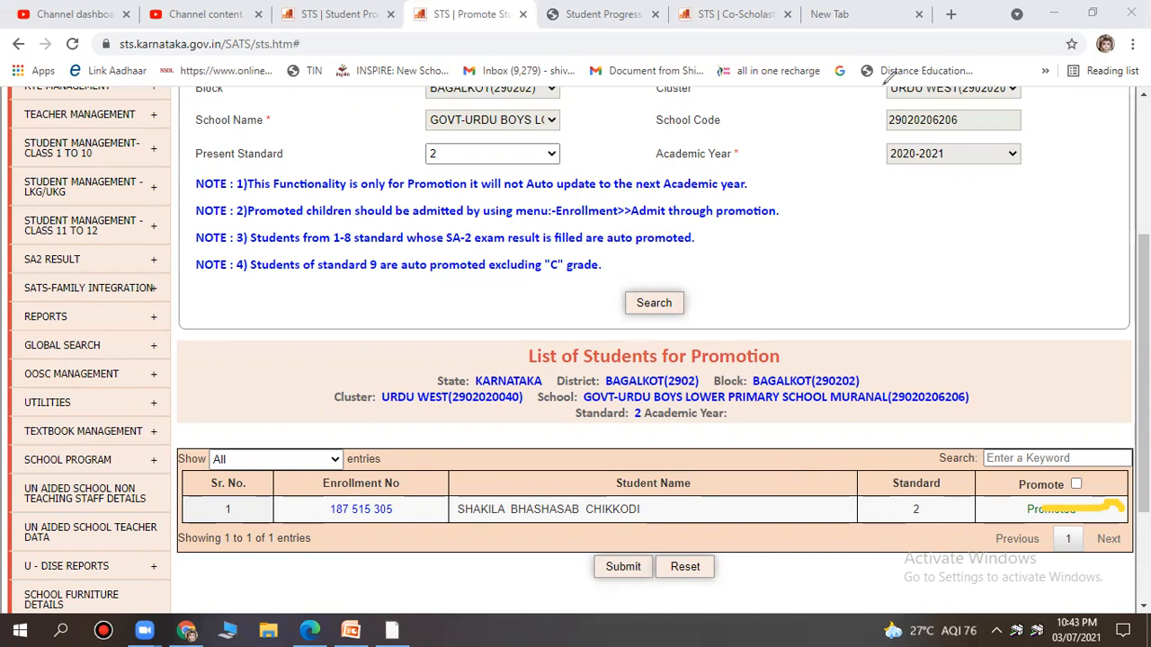
pyautogui.scroll(3, 809, 335)
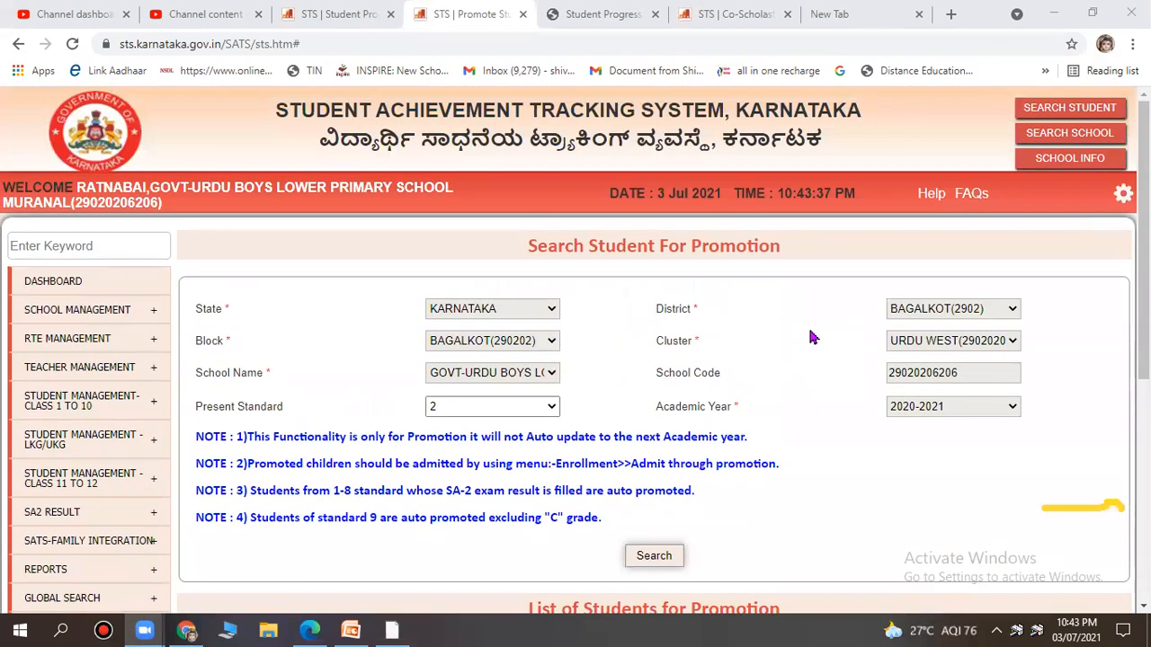
pyautogui.scroll(-4, 810, 337)
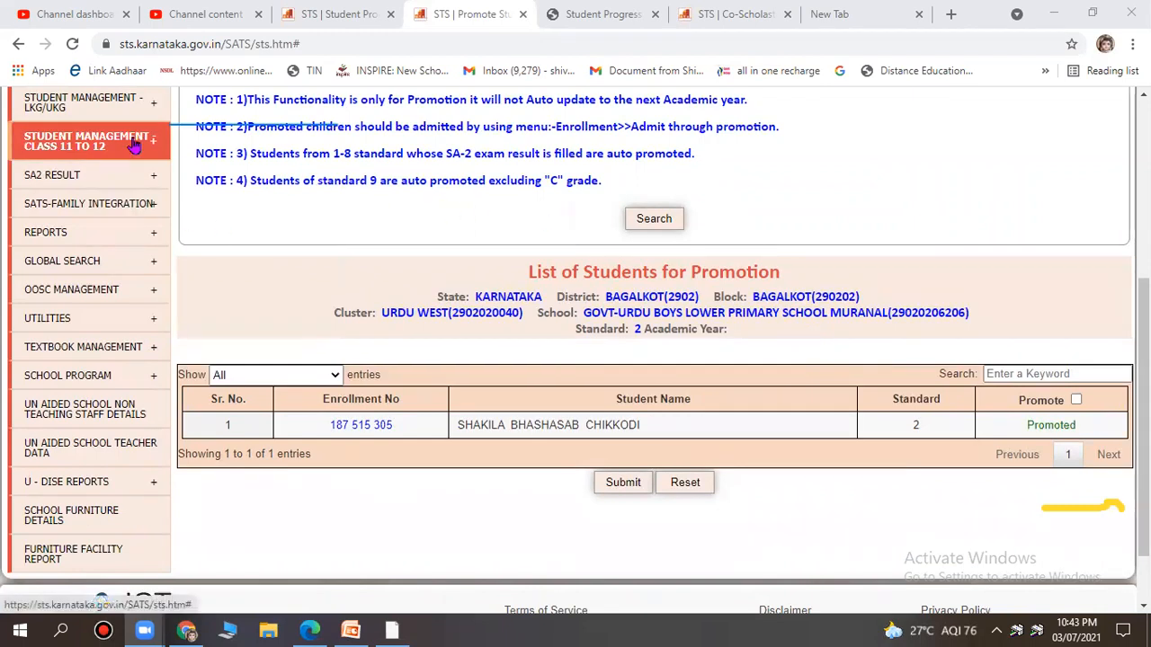
pyautogui.scroll(1, 107, 147)
pyautogui.moveTo(108, 154)
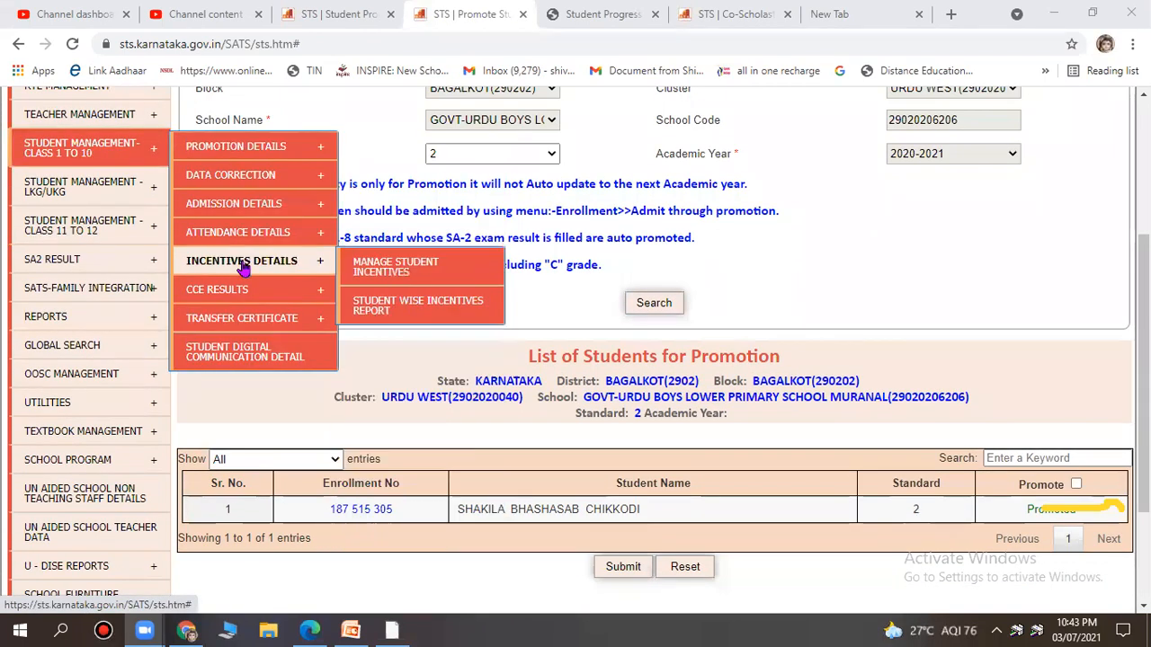
pyautogui.moveTo(243, 295)
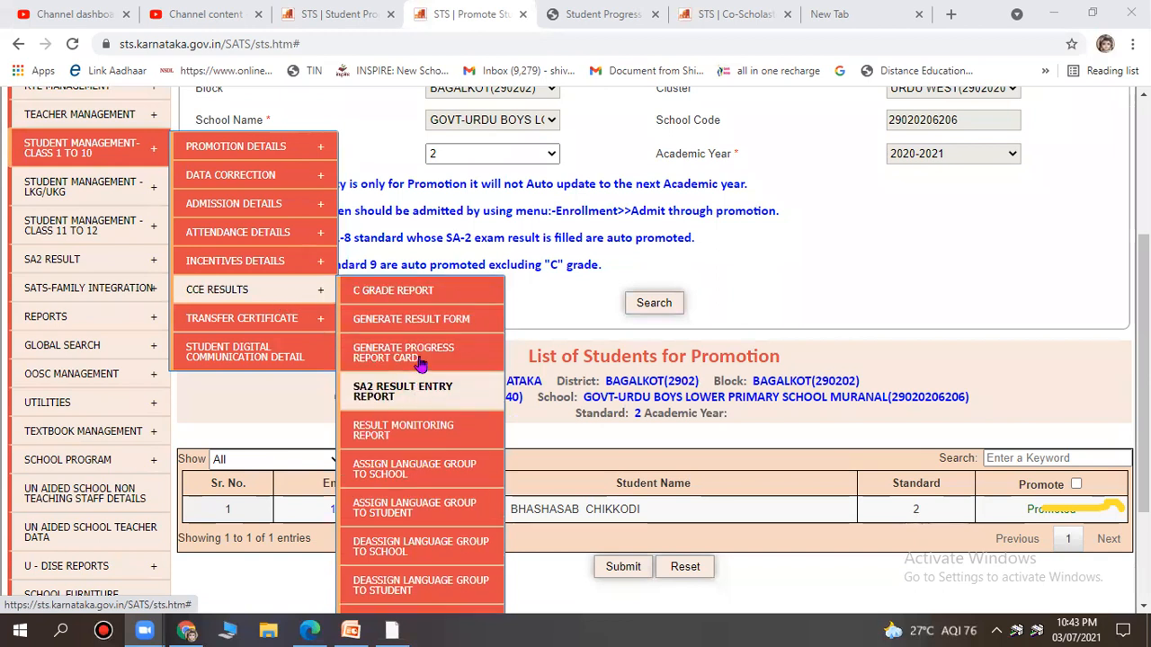
# Open the student result entry form for academic year 2020-2021, standard 2.
pyautogui.click(427, 324)
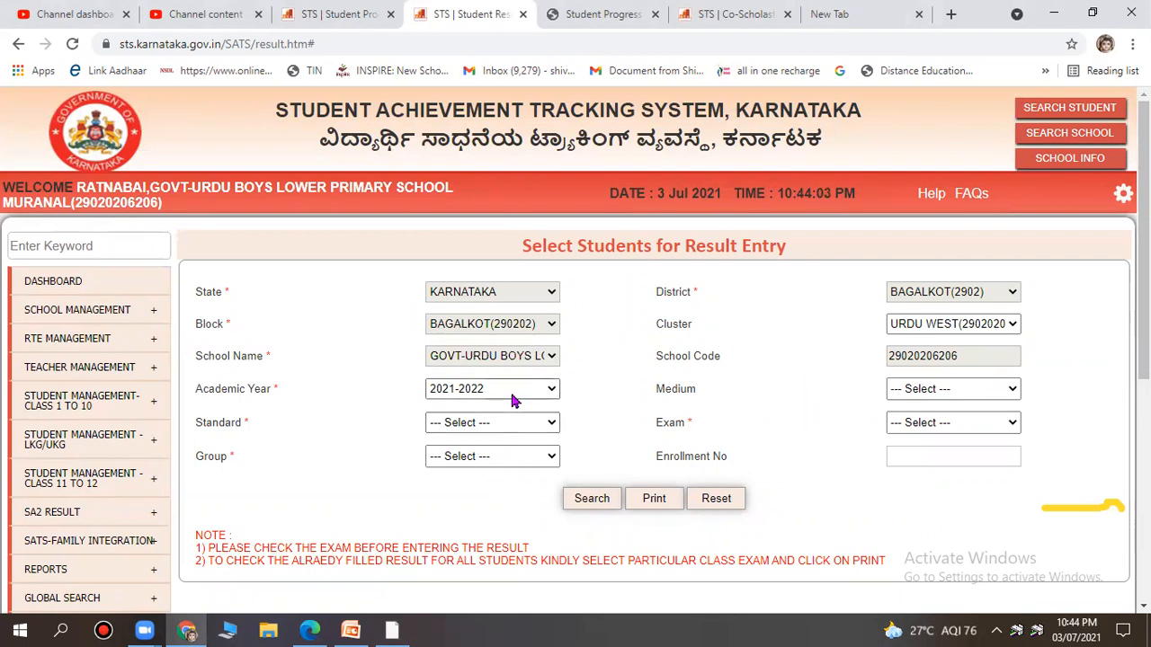
pyautogui.scroll(-1, 506, 382)
pyautogui.click(496, 307)
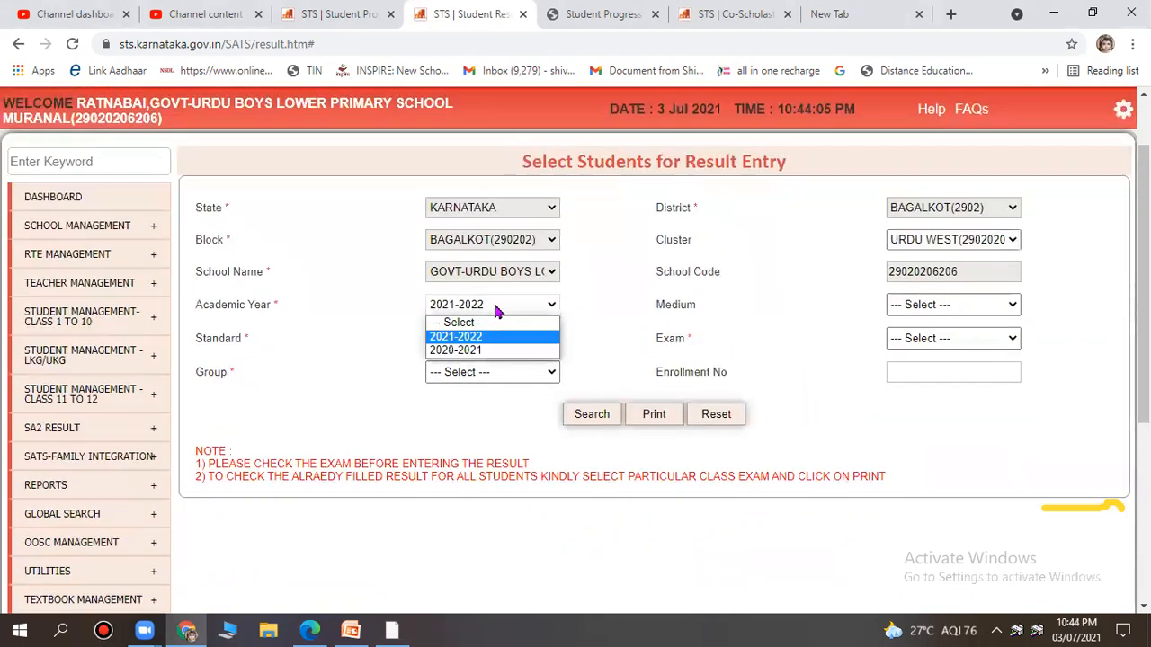
pyautogui.click(490, 352)
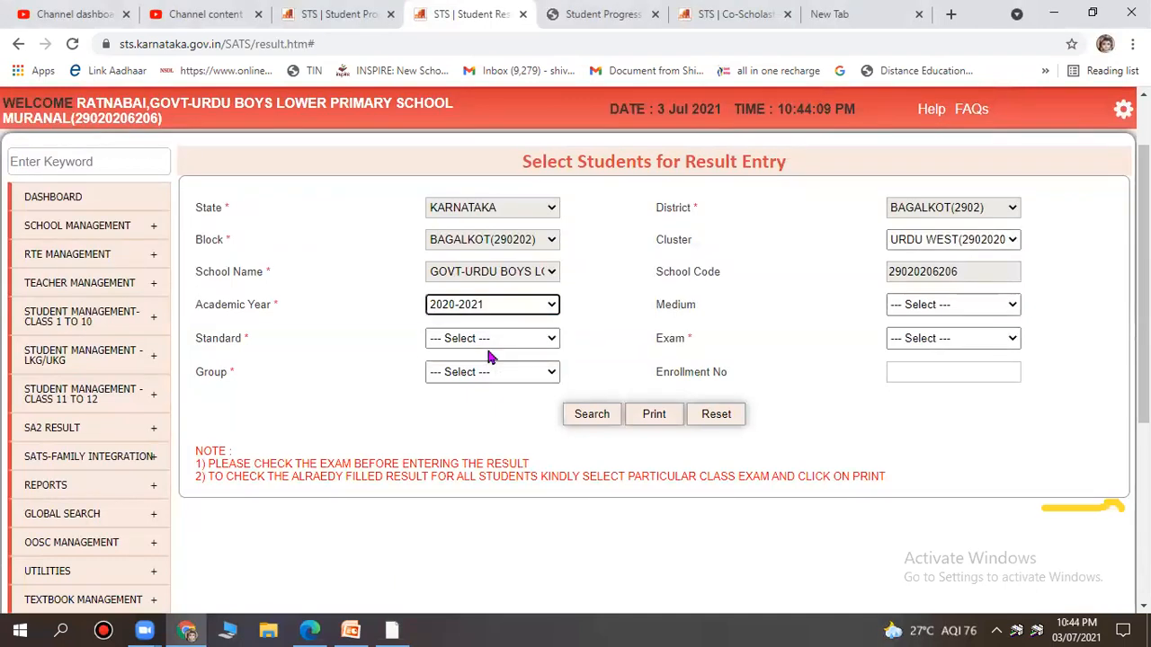
pyautogui.click(486, 340)
pyautogui.click(483, 392)
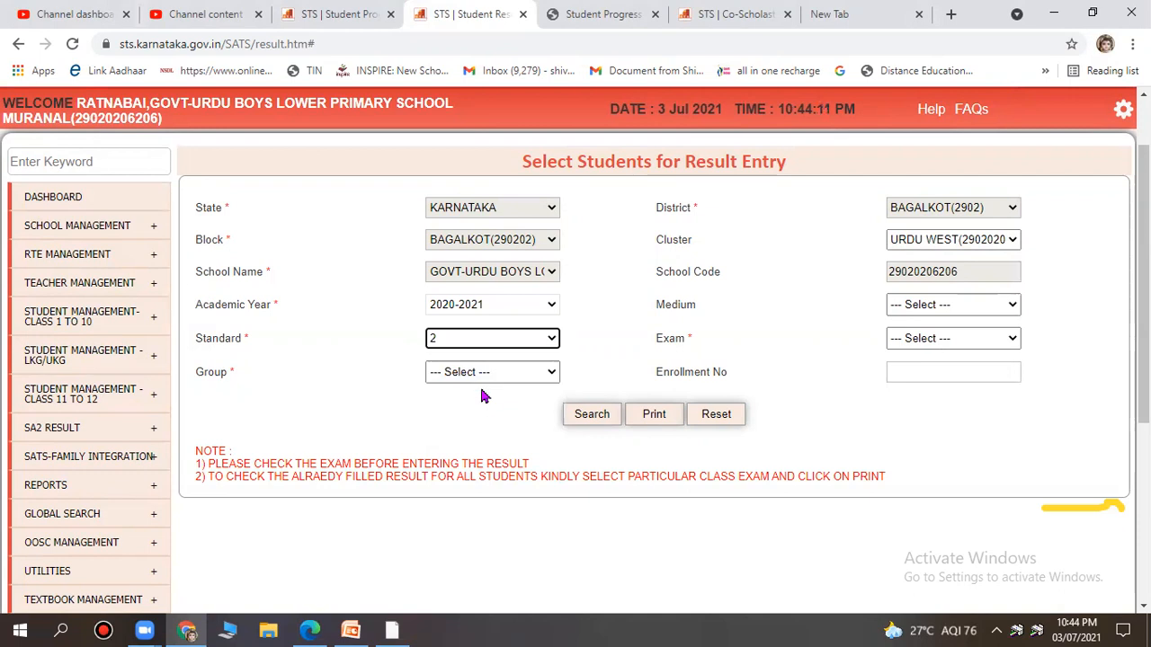
# Filter by Urdu medium, FA1 exam and UM_Urd_Kan language group, then search and review.
pyautogui.click(501, 381)
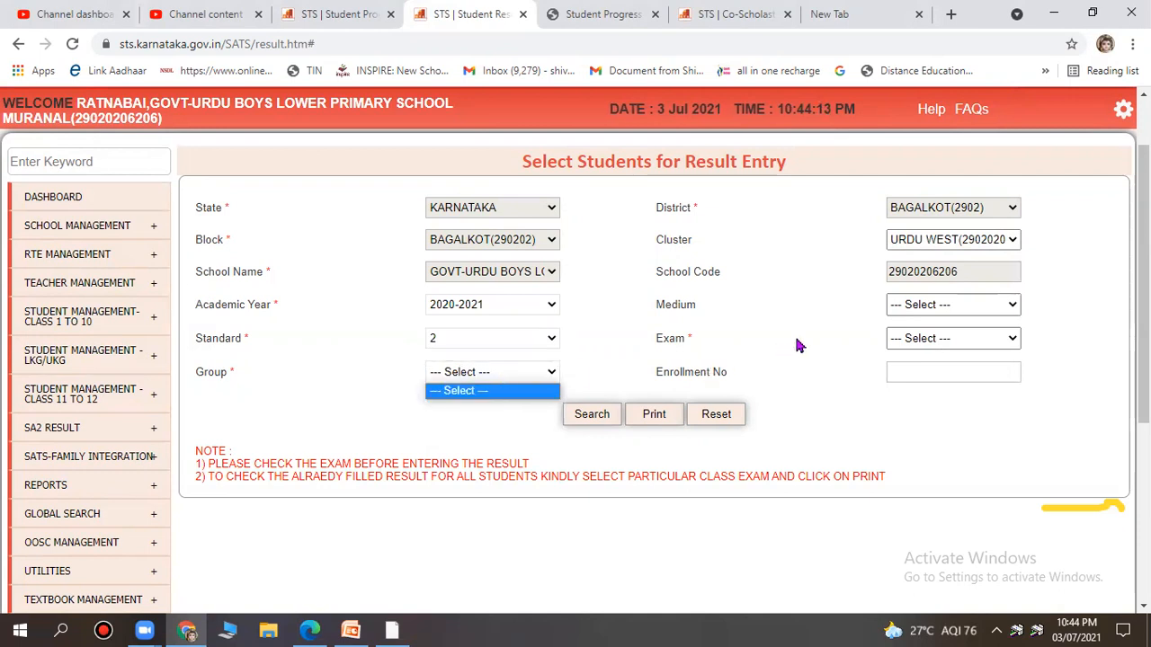
pyautogui.click(913, 305)
pyautogui.click(918, 335)
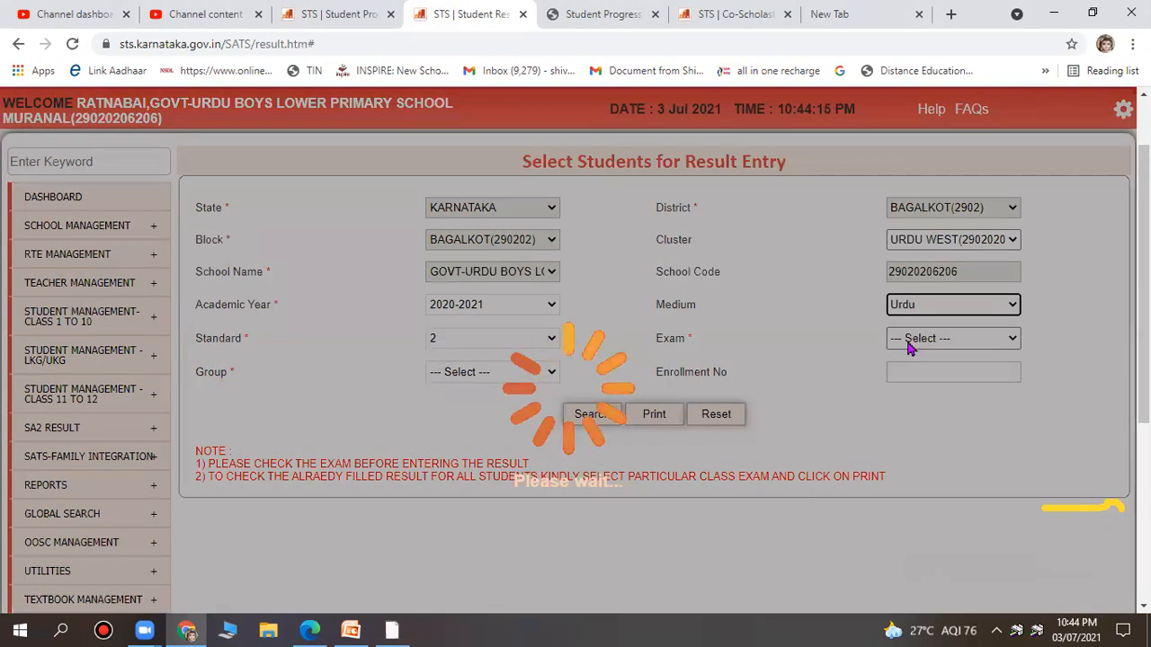
pyautogui.click(910, 345)
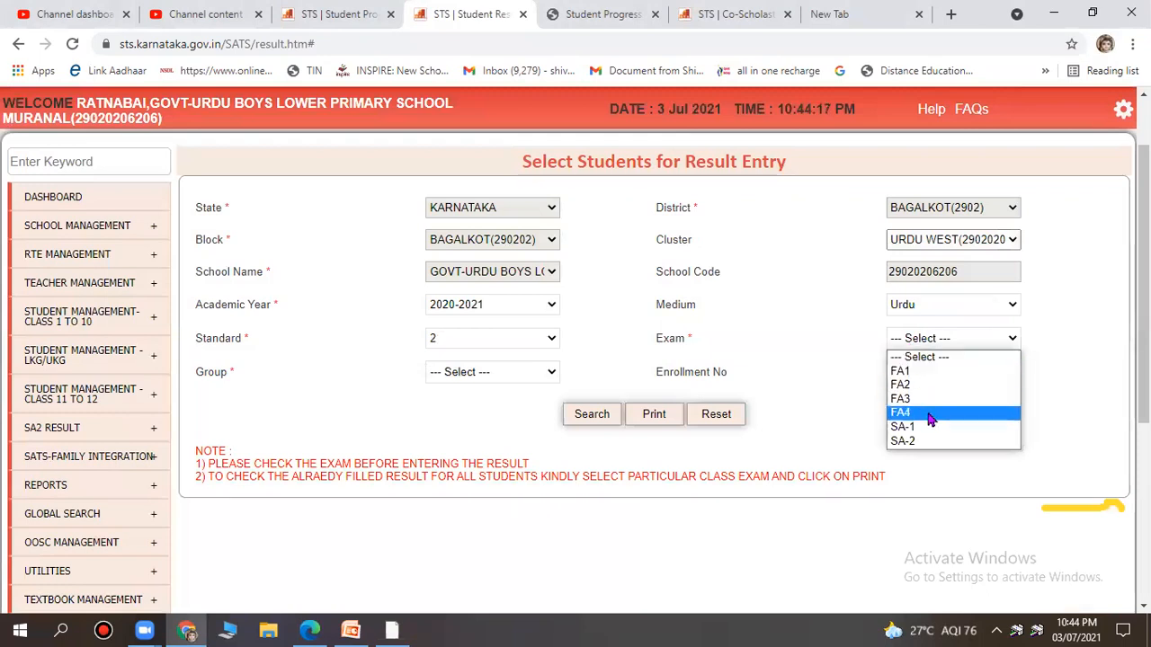
pyautogui.click(919, 371)
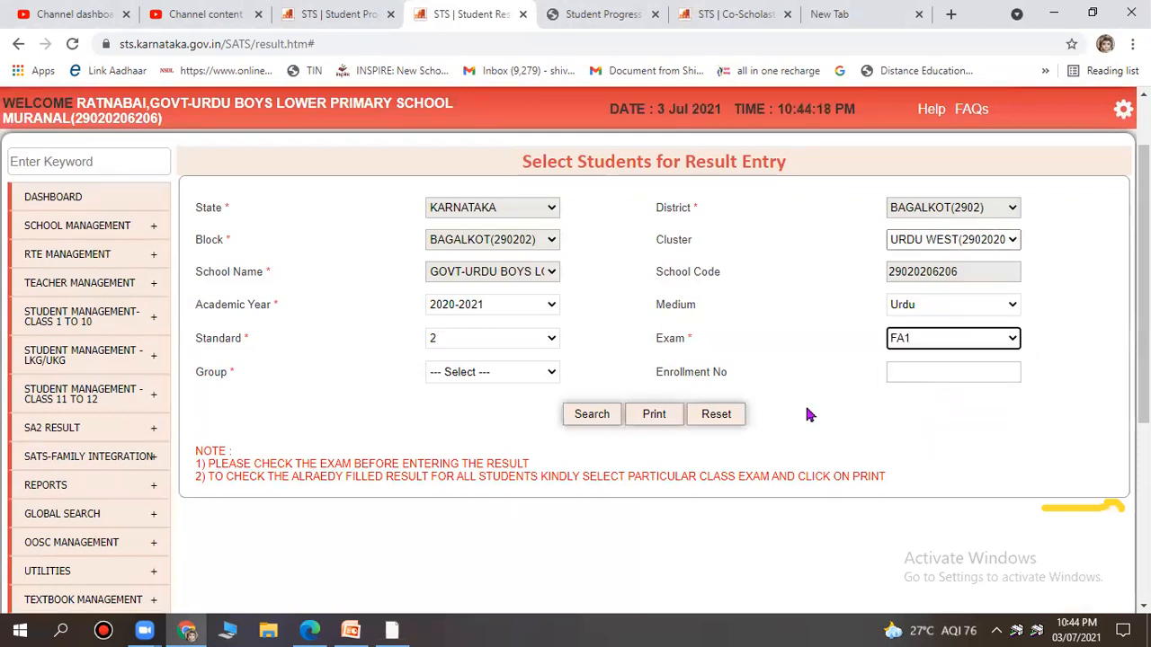
pyautogui.click(463, 372)
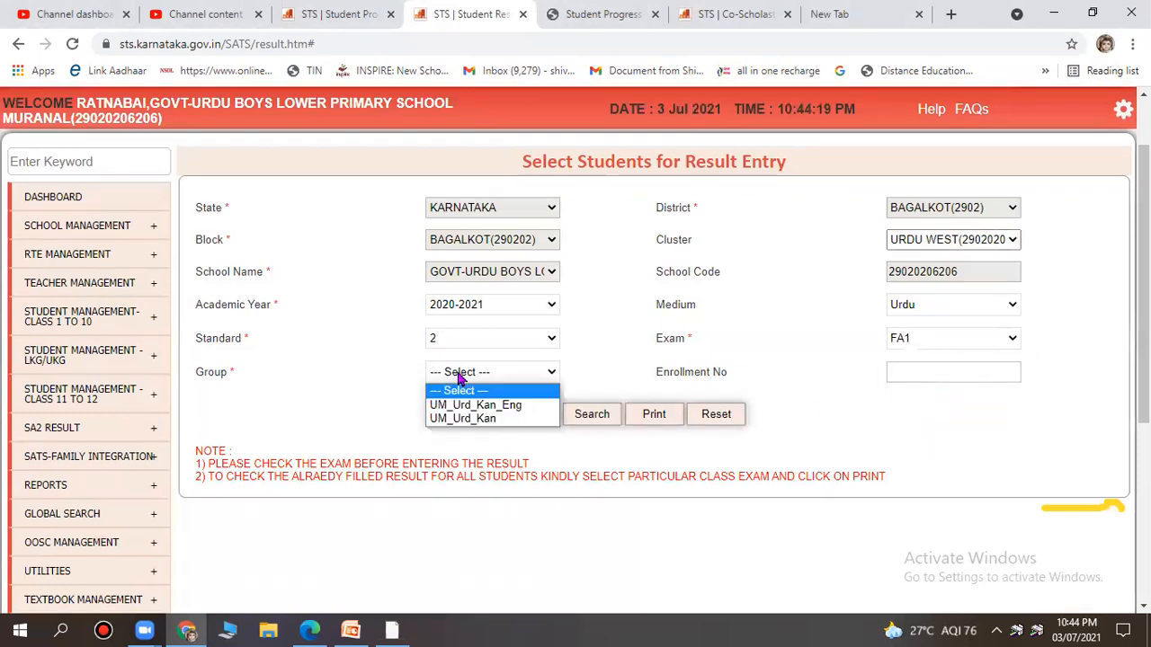
pyautogui.click(477, 419)
pyautogui.click(587, 415)
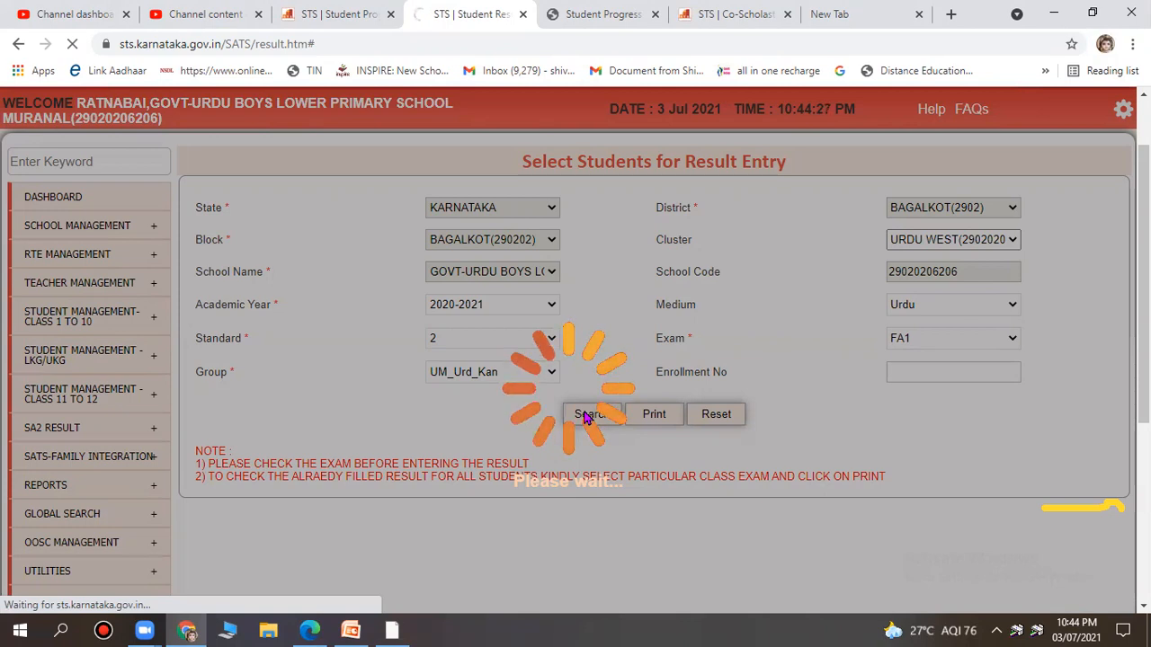
pyautogui.scroll(-5, 584, 419)
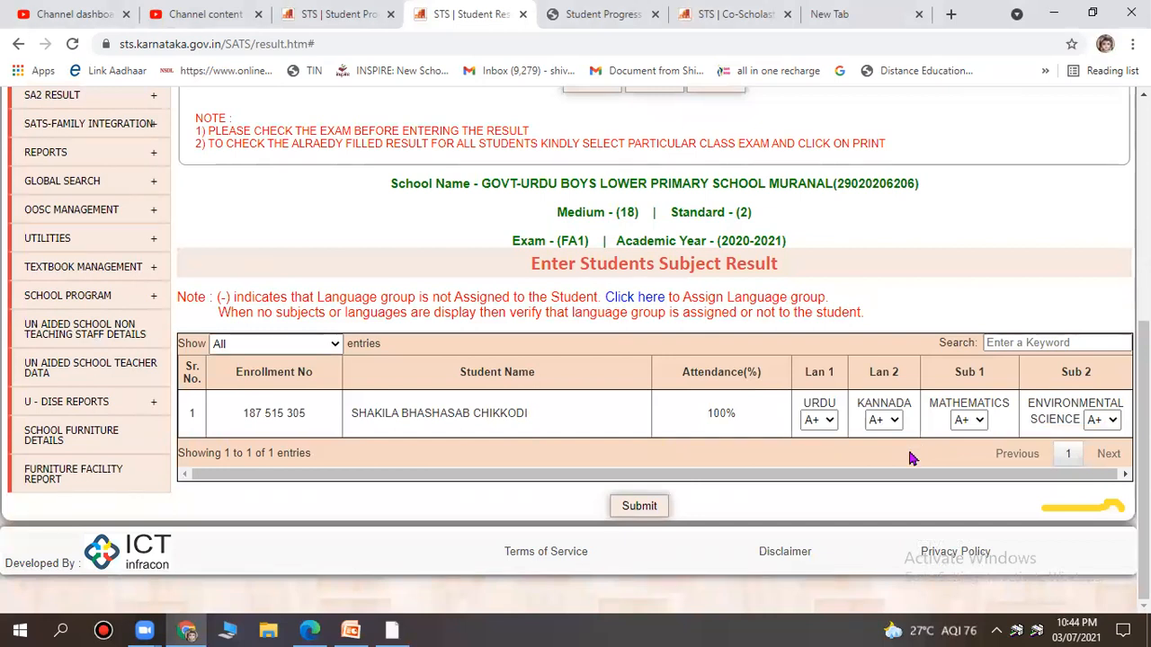
pyautogui.scroll(4, 910, 458)
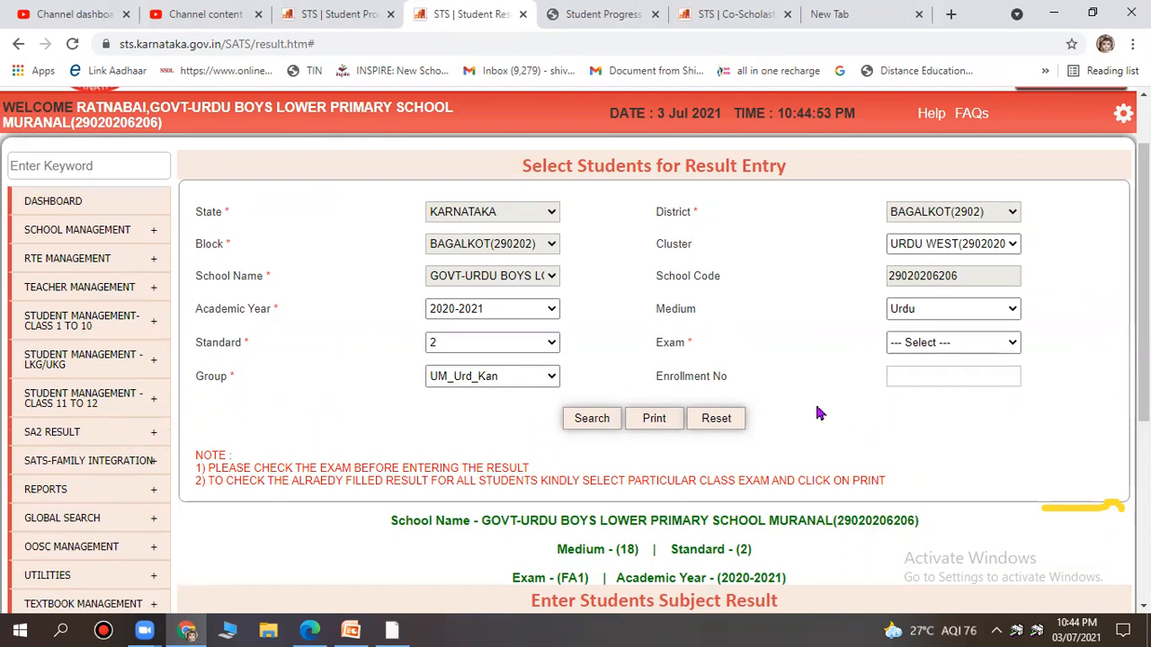
pyautogui.scroll(2, 819, 410)
pyautogui.scroll(-2, 805, 398)
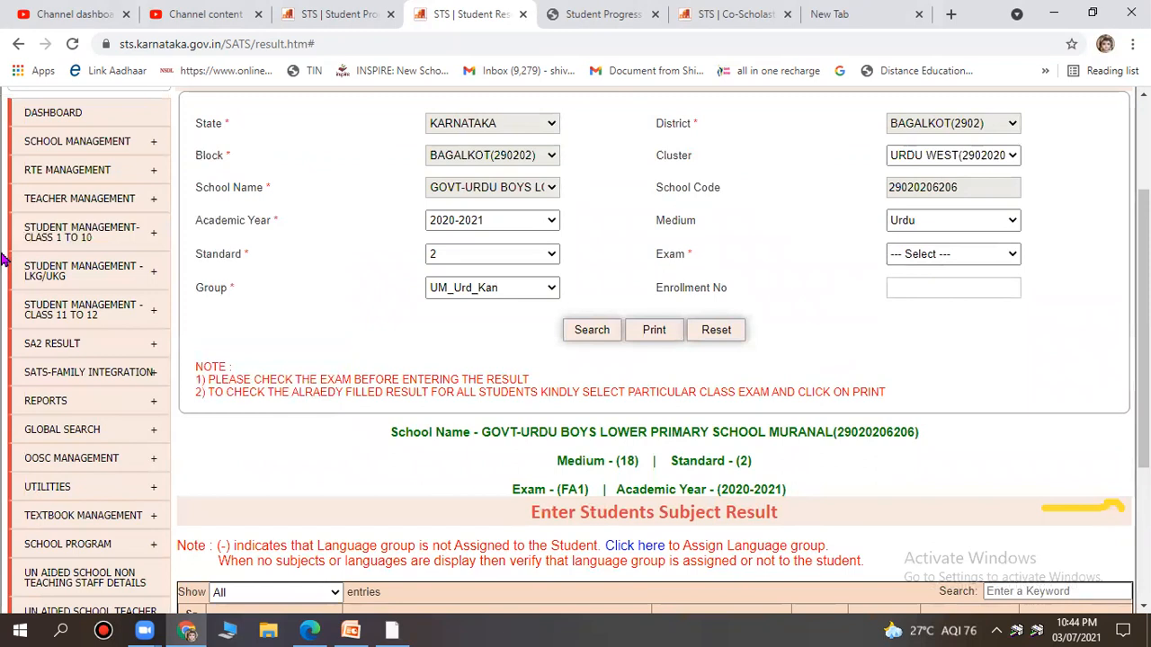
# Open Admission Through Promotion from the Admission Details menu.
pyautogui.moveTo(54, 236)
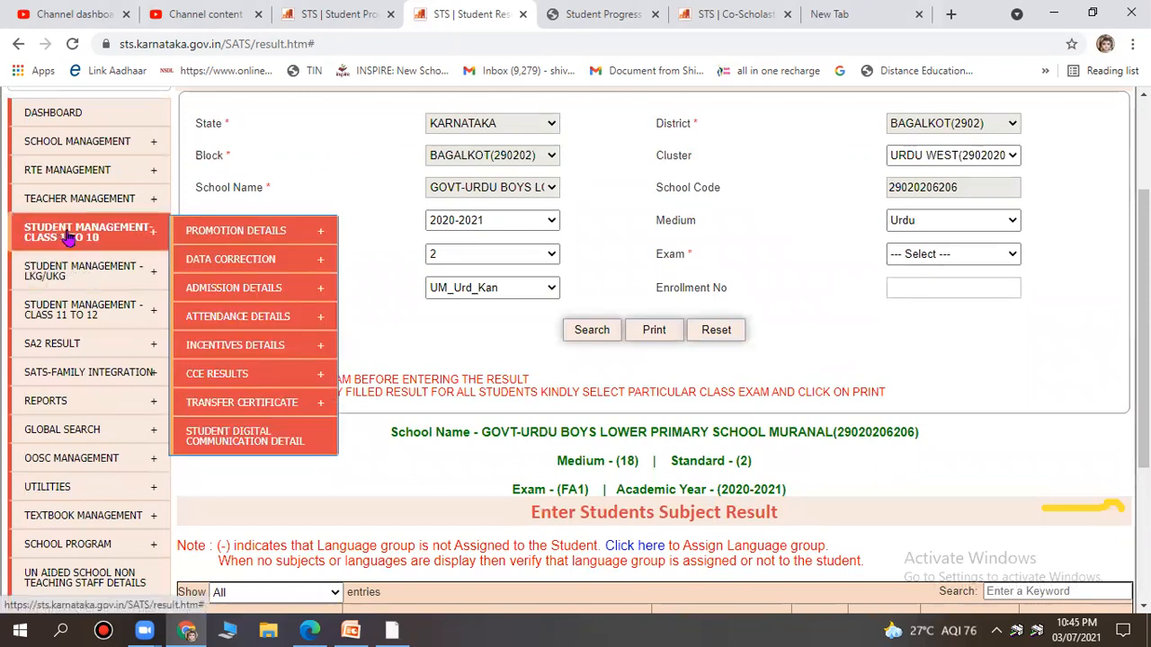
pyautogui.moveTo(202, 231)
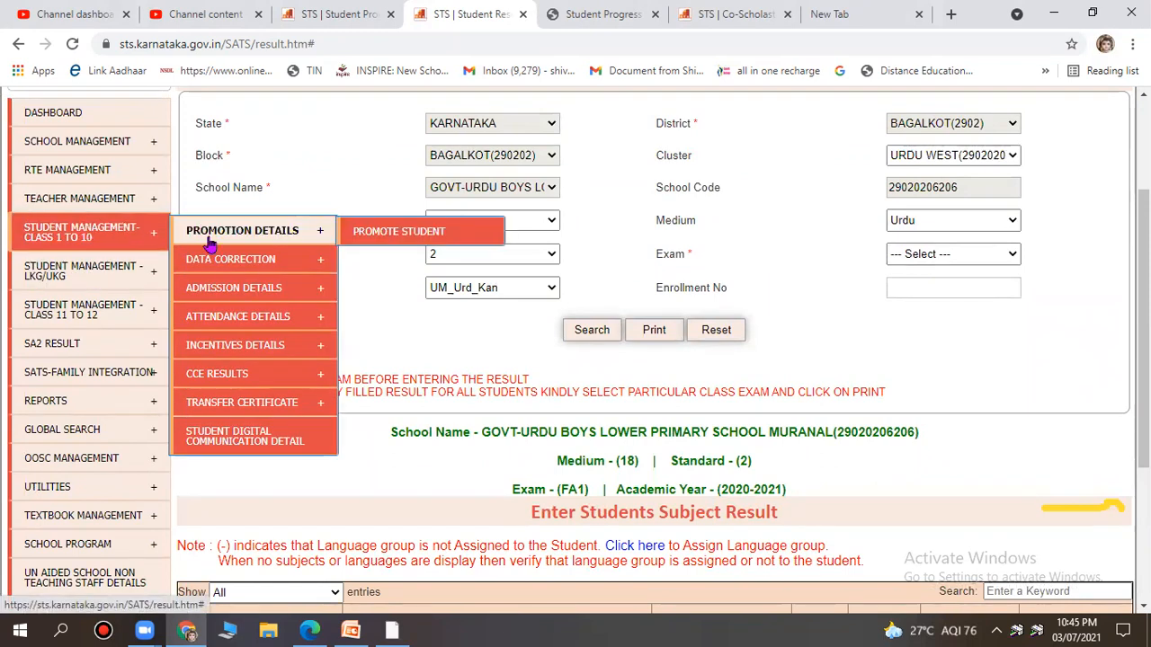
pyautogui.moveTo(224, 290)
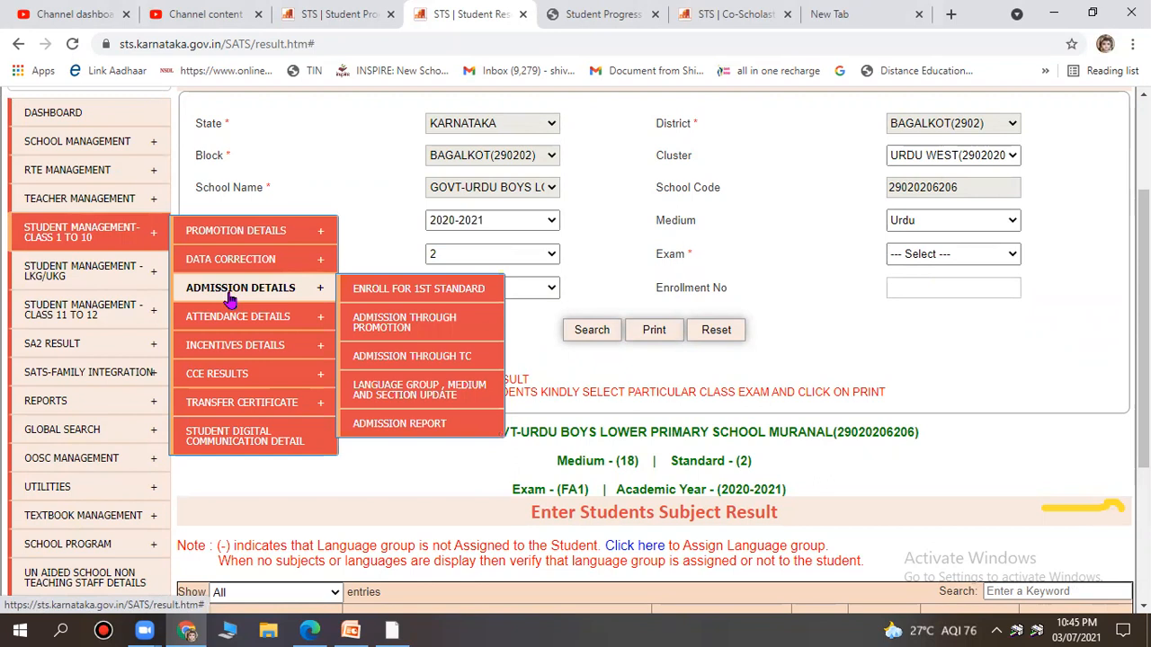
pyautogui.click(412, 329)
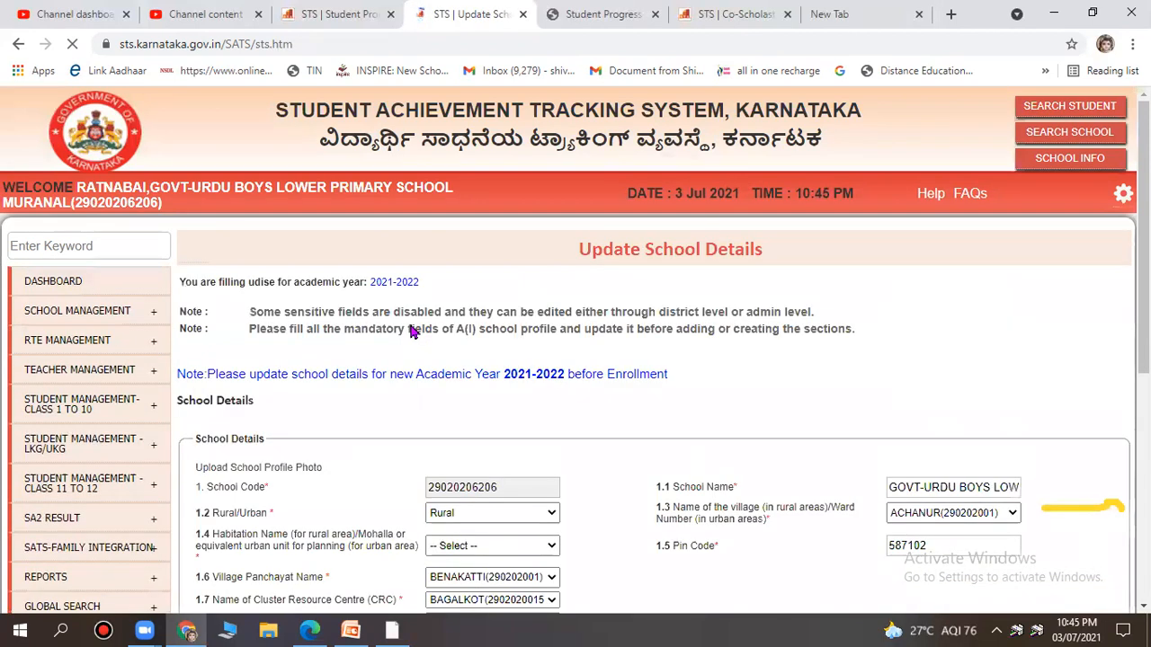
# Review the 2021-2022 school details form, submit the update and confirm it.
pyautogui.scroll(-3, 466, 344)
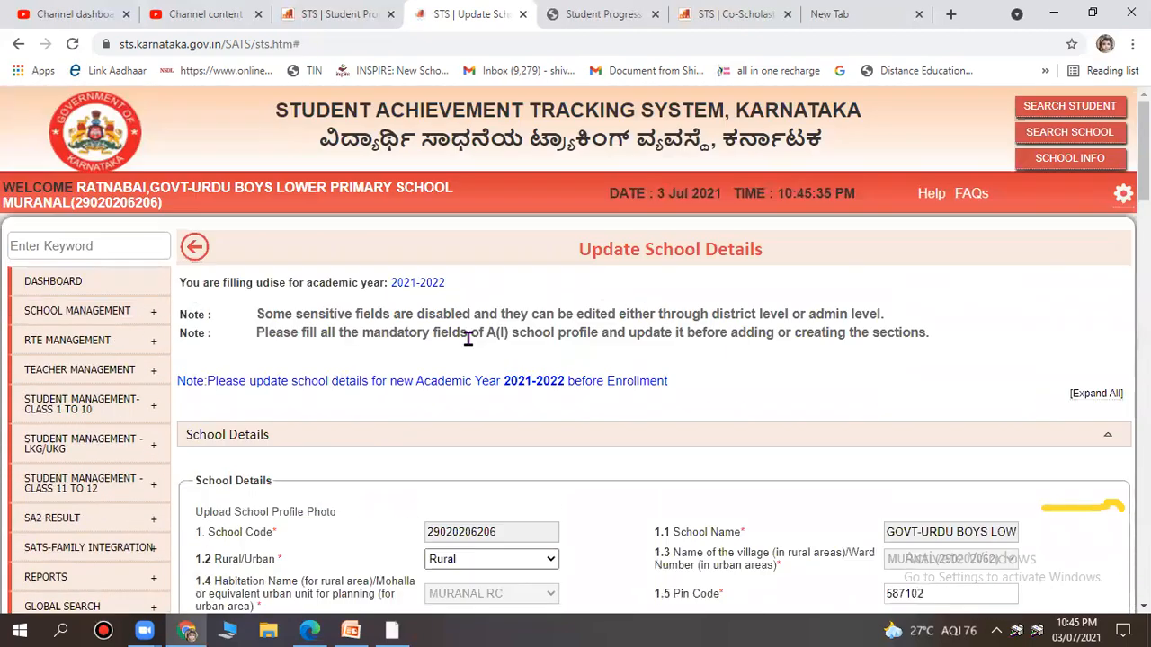
pyautogui.scroll(-10, 468, 339)
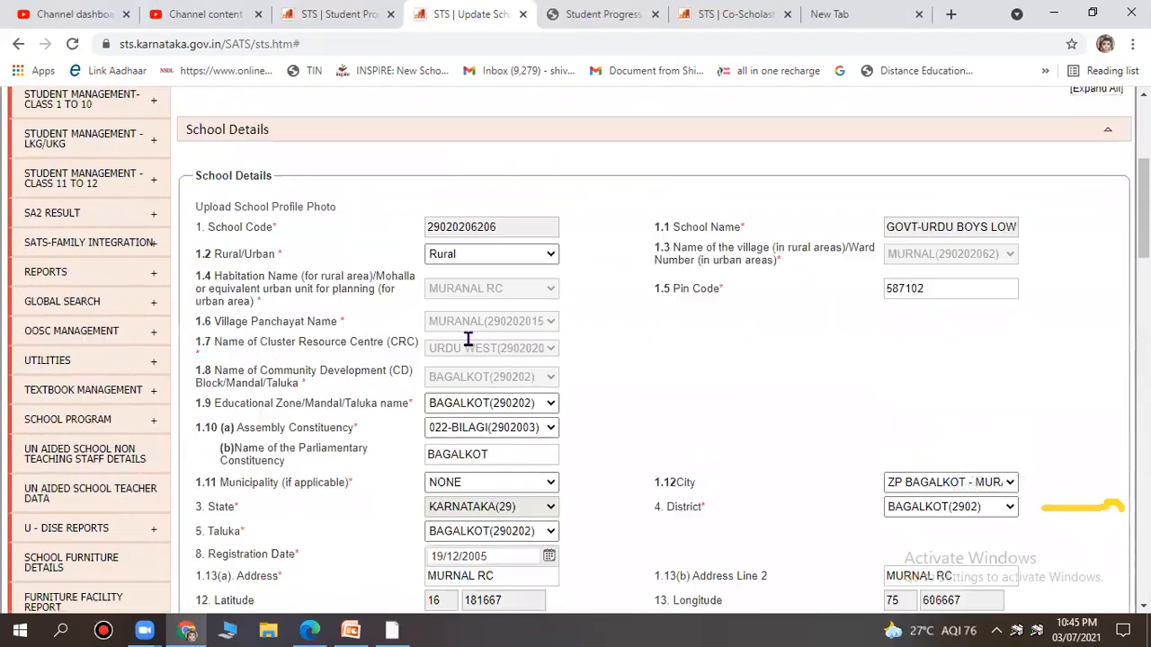
pyautogui.scroll(-12, 467, 339)
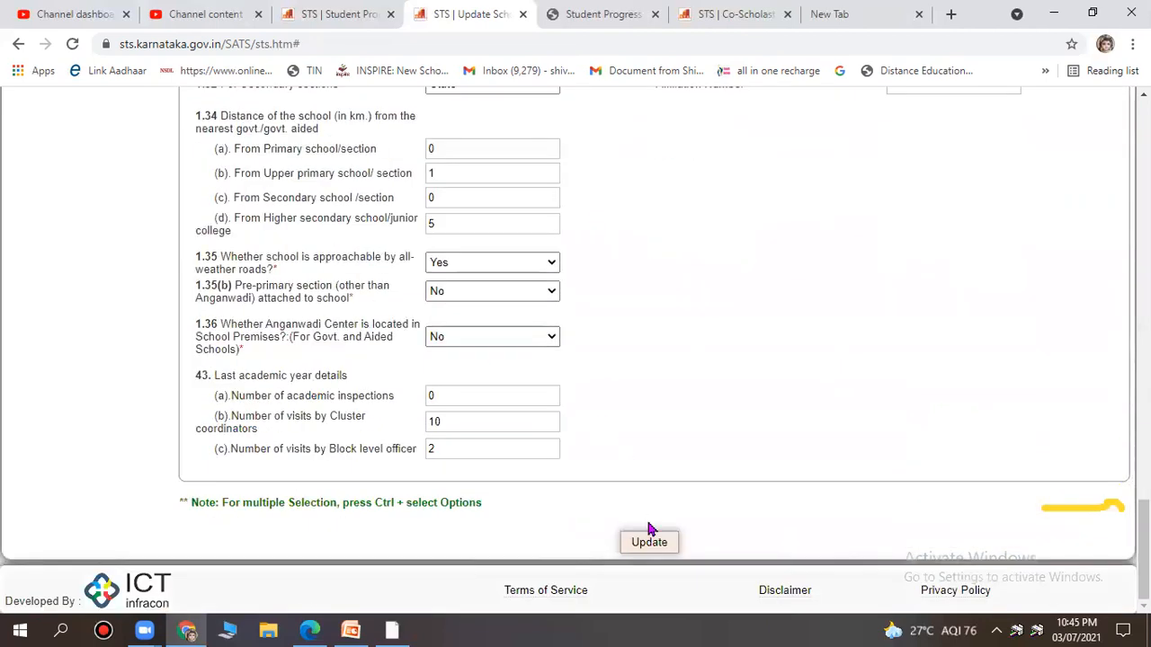
pyautogui.scroll(12, 628, 511)
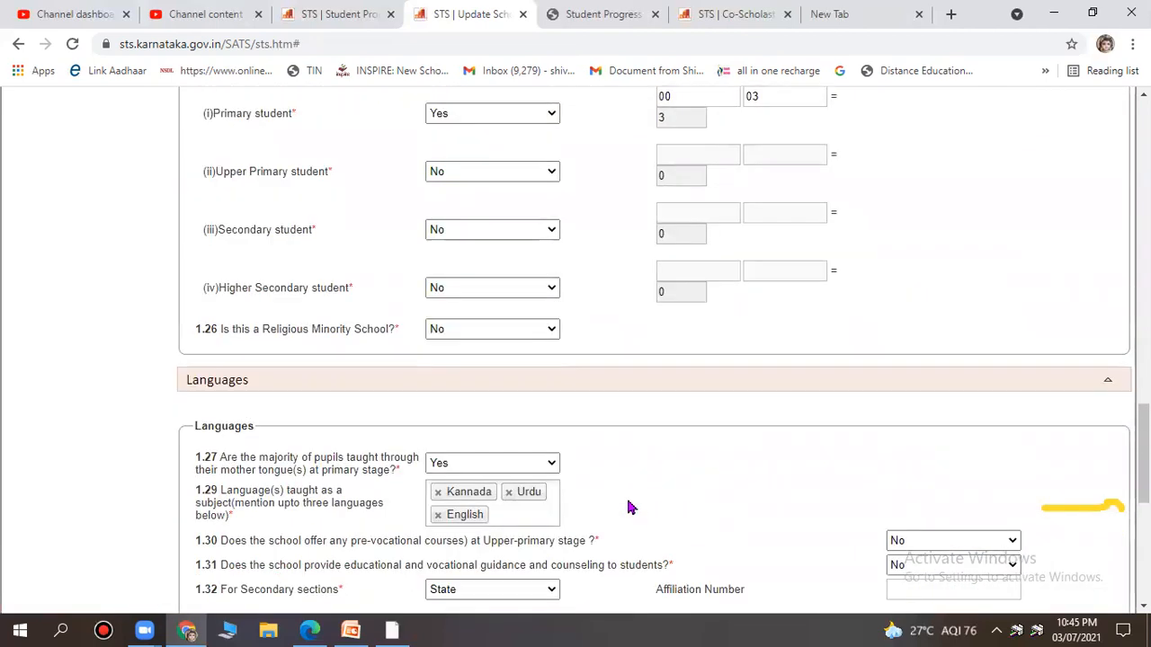
pyautogui.scroll(5, 629, 504)
pyautogui.scroll(-10, 629, 504)
pyautogui.scroll(-5, 641, 509)
pyautogui.click(649, 543)
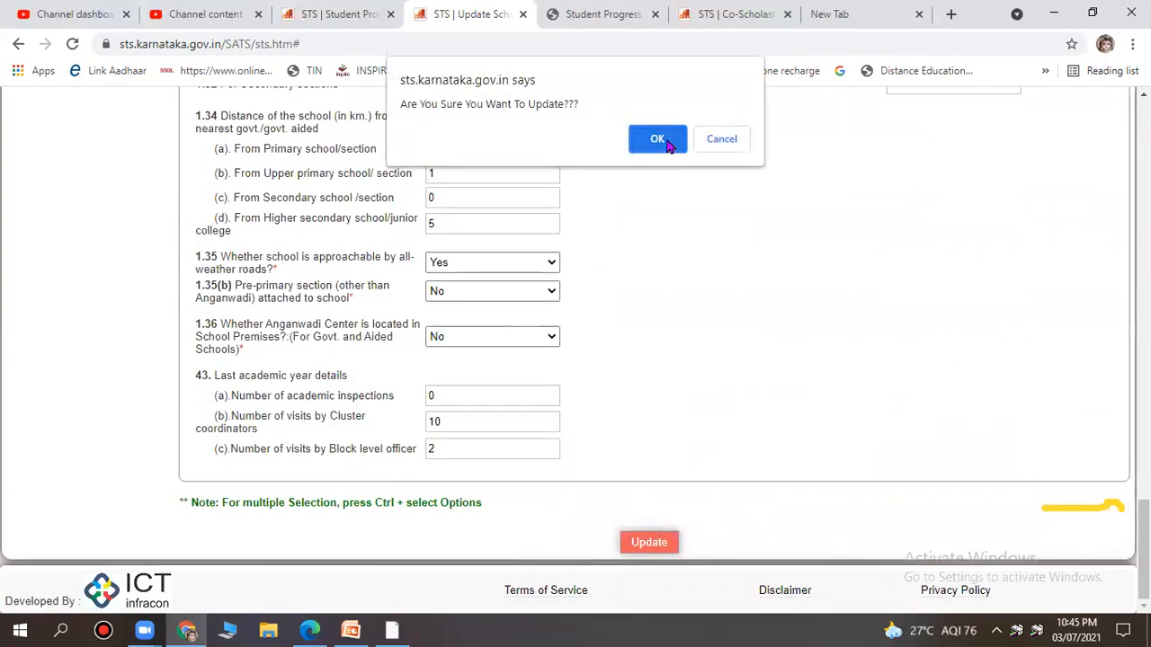
pyautogui.click(670, 144)
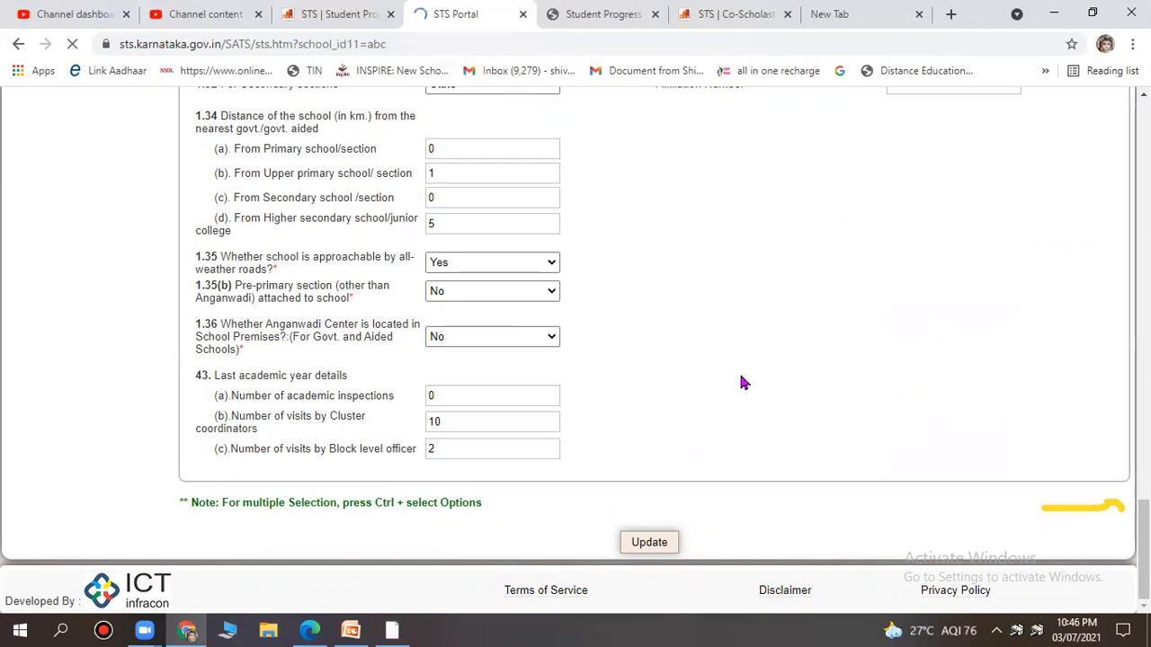
# Return to the STS home page, go to login, and enter a user name and password.
pyautogui.click(566, 352)
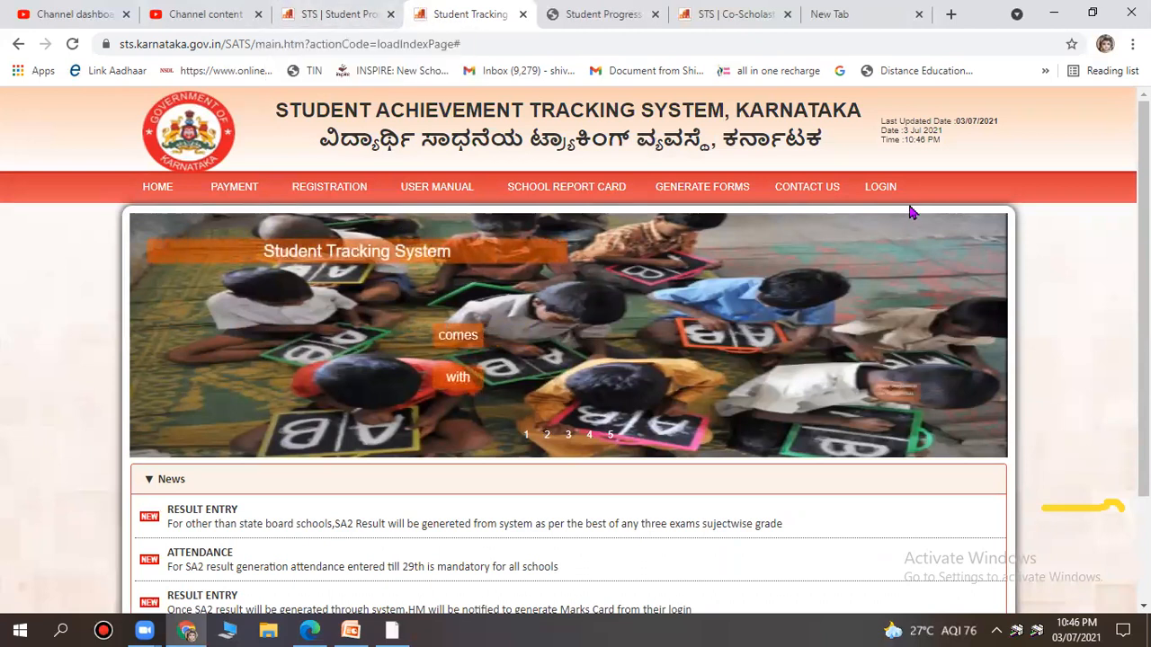
pyautogui.click(877, 203)
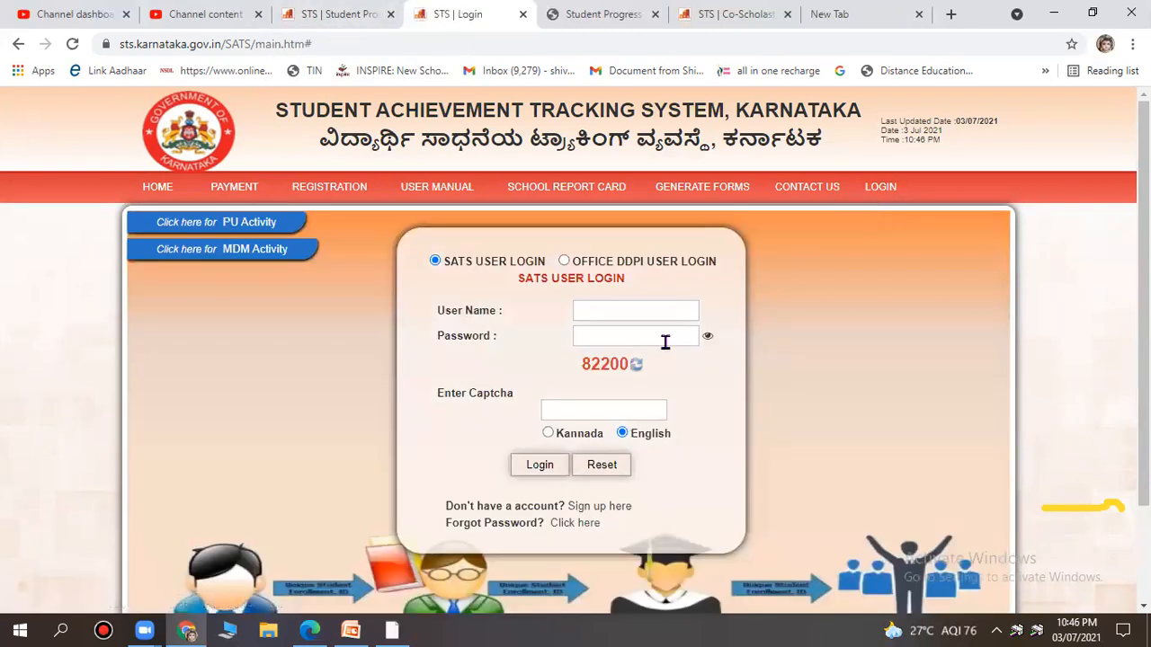
pyautogui.click(607, 304)
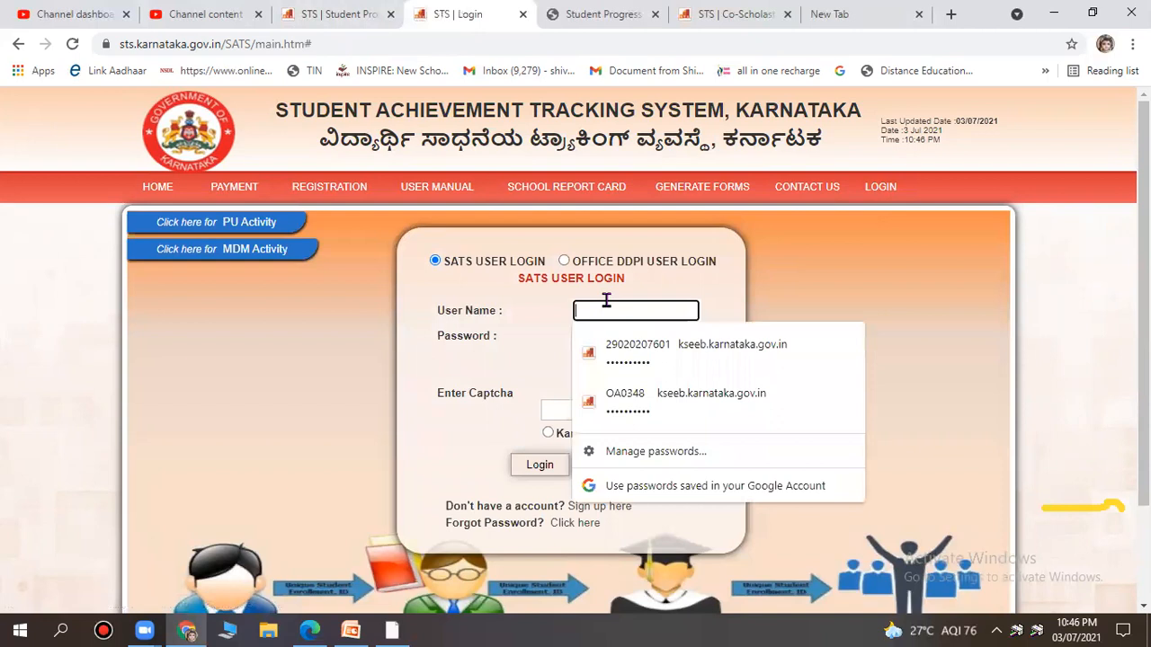
pyautogui.write('kbhp')
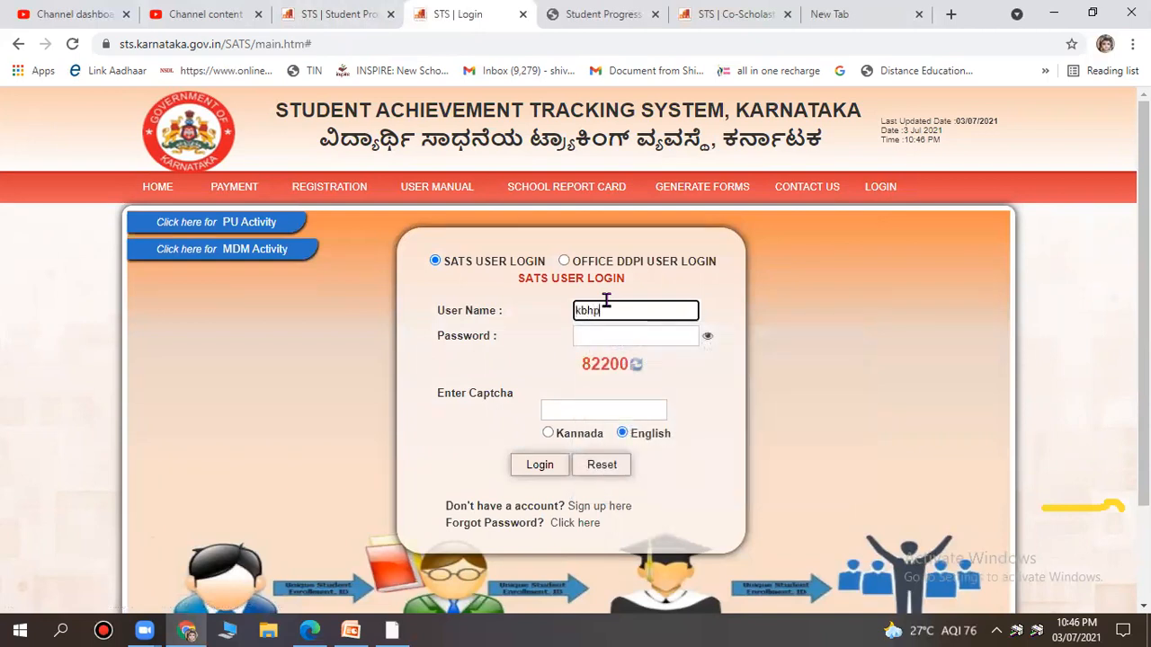
pyautogui.write('sc')
pyautogui.click(602, 335)
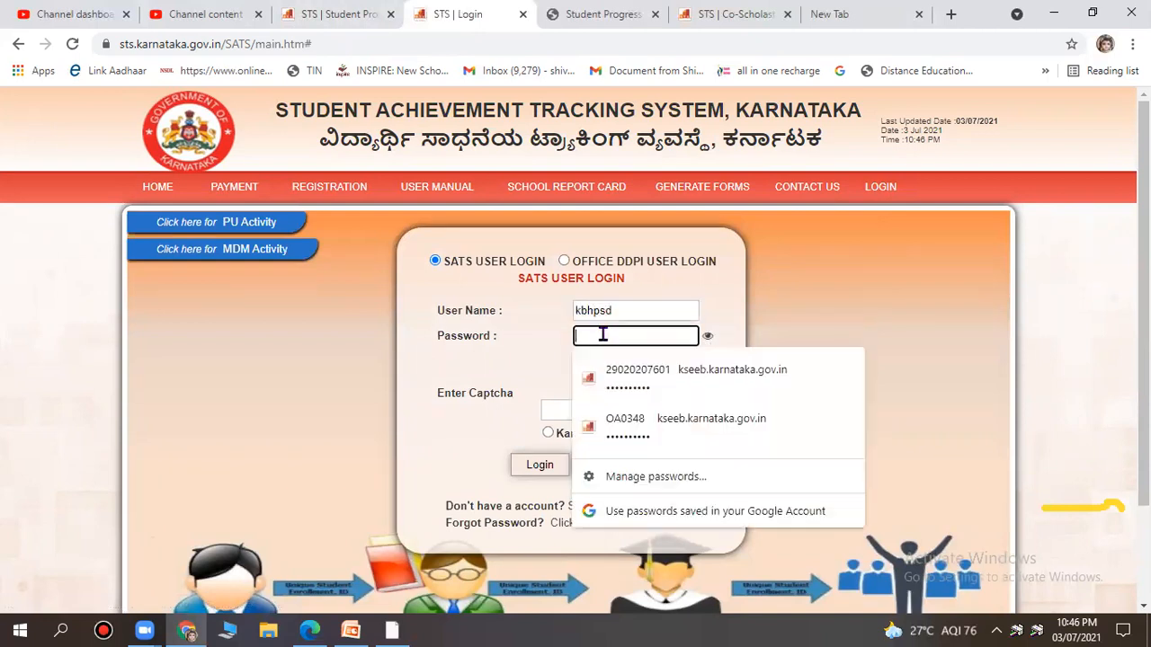
pyautogui.write('khps')
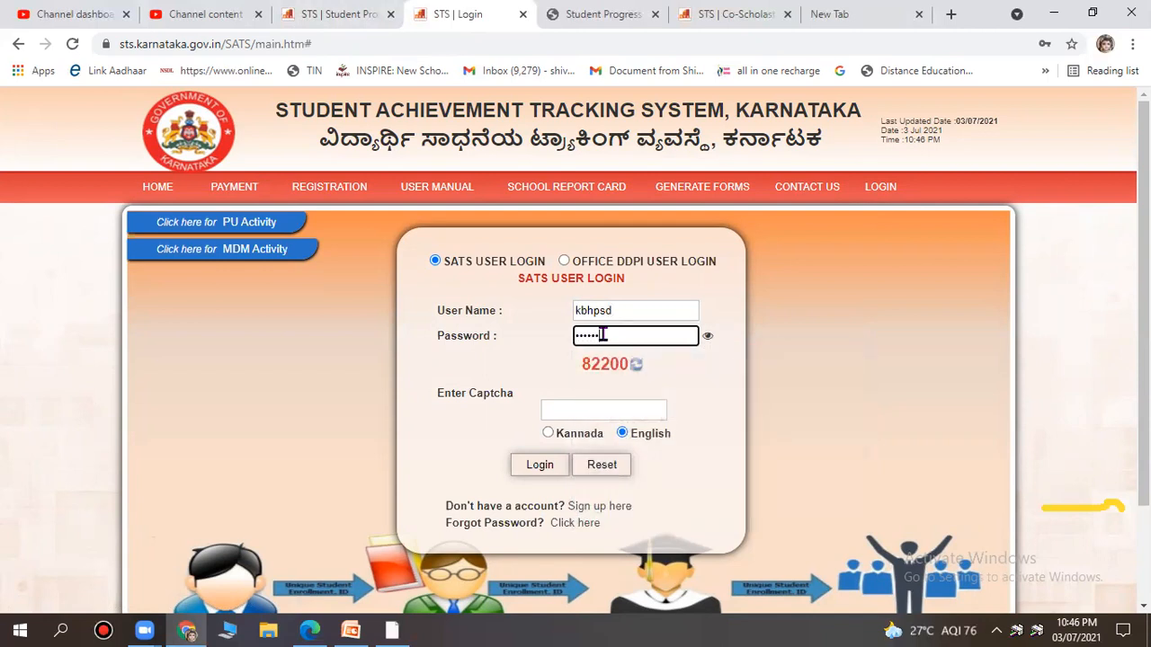
pyautogui.write('123')
# Correct the user name, re-enter the password, fill in the captcha, and log in.
pyautogui.click(620, 312)
pyautogui.hotkey('ctrl', 'a')
pyautogui.press('BackSpace')
pyautogui.write('ublpsmu')
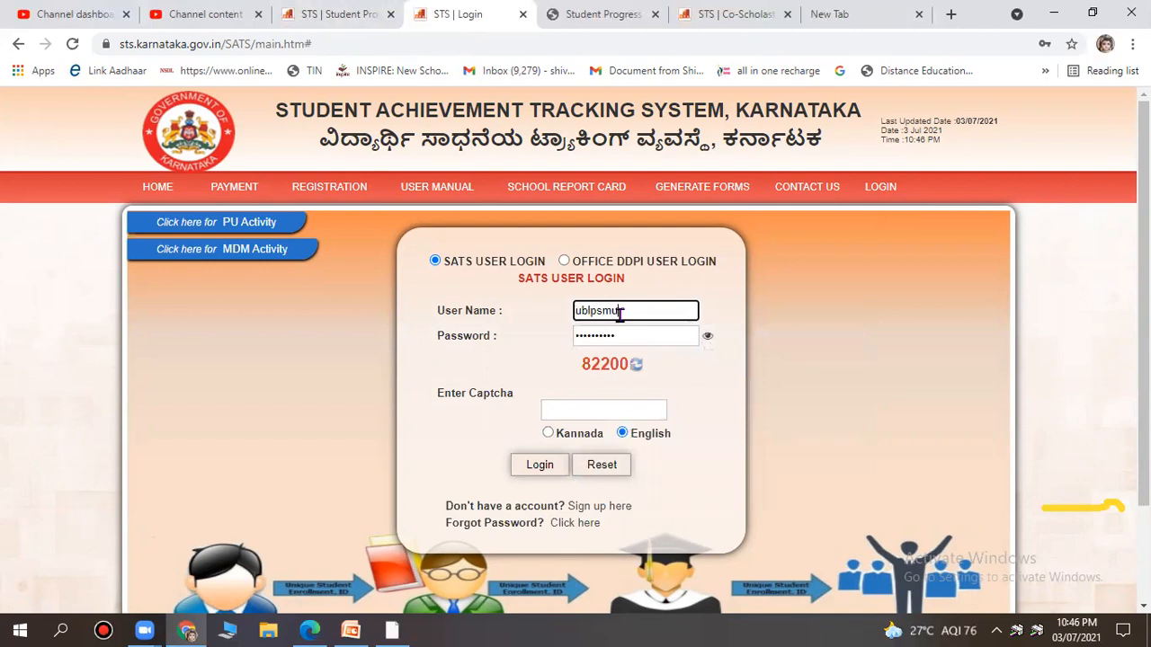
pyautogui.write('nalrc')
pyautogui.click(625, 334)
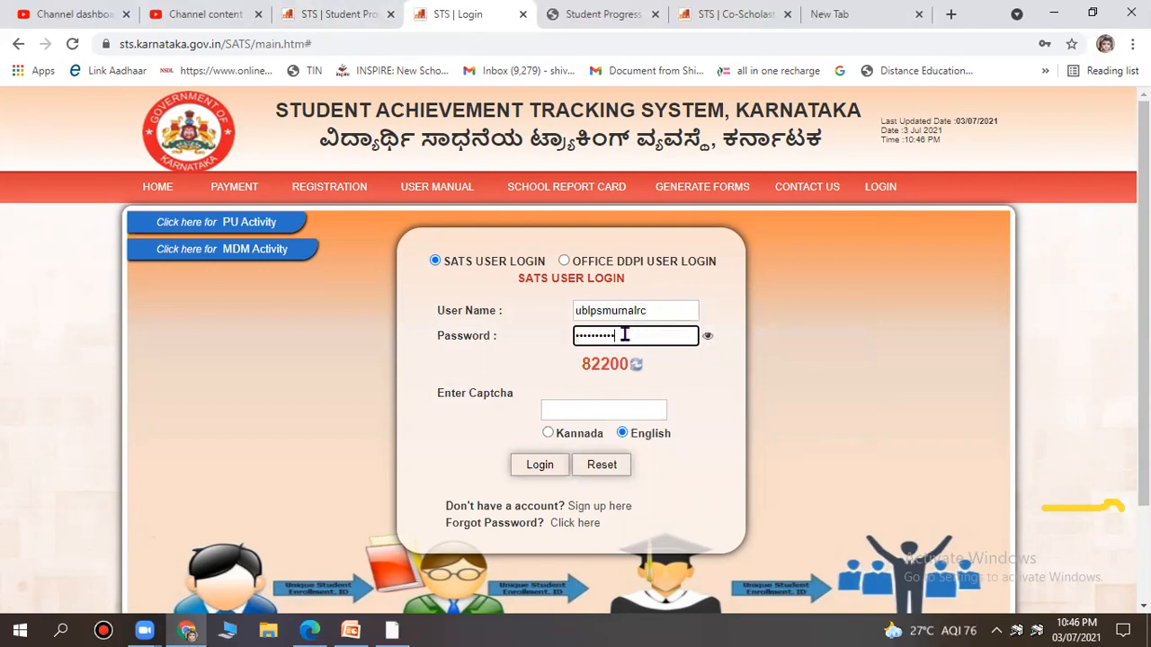
pyautogui.press('BackSpace')
pyautogui.press('BackSpace')
pyautogui.press('BackSpace')
pyautogui.press('BackSpace')
pyautogui.press('BackSpace')
pyautogui.press('BackSpace')
pyautogui.press('BackSpace')
pyautogui.press('BackSpace')
pyautogui.press('BackSpace')
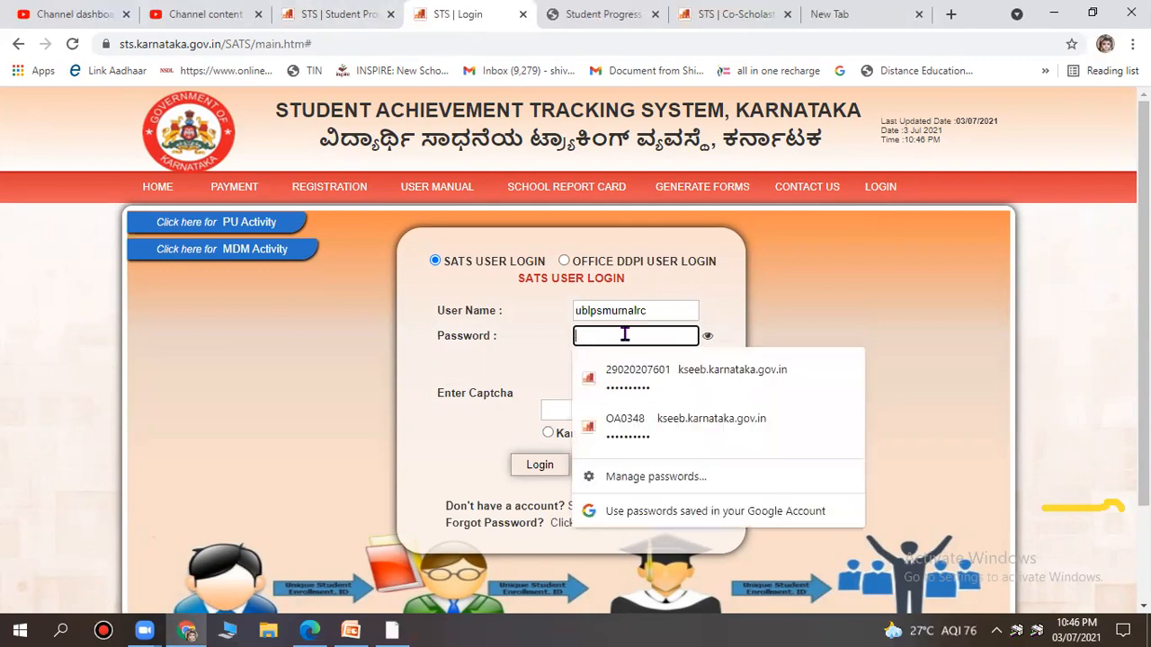
pyautogui.write('•••')
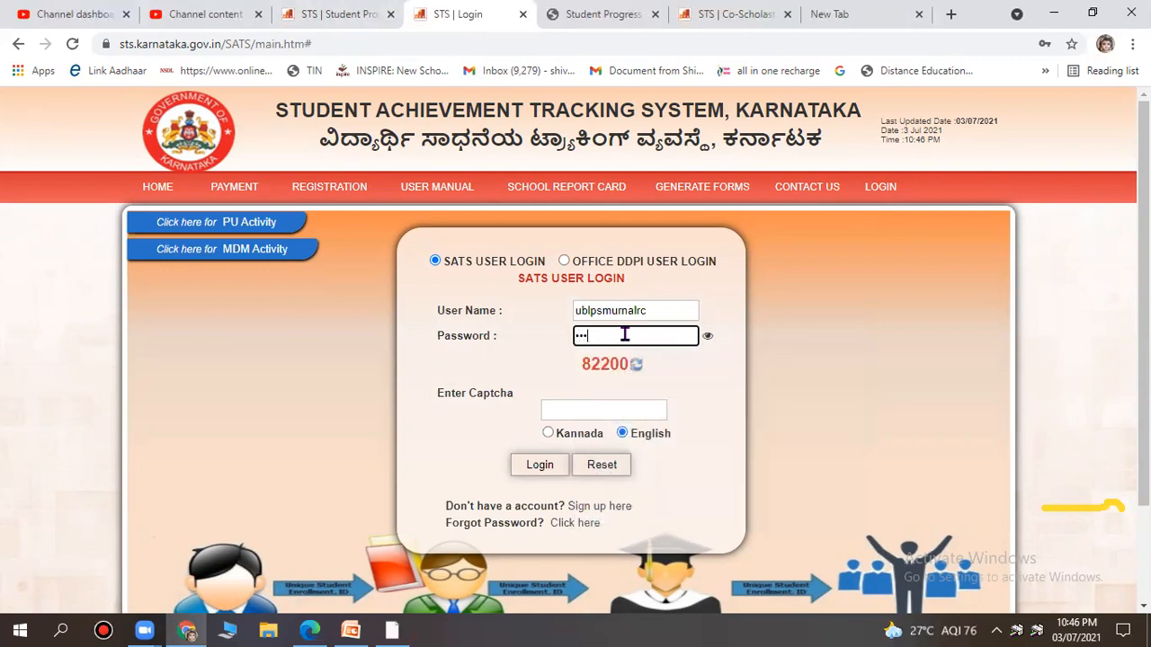
pyautogui.write('•••••••••')
pyautogui.click(600, 409)
pyautogui.write('82200')
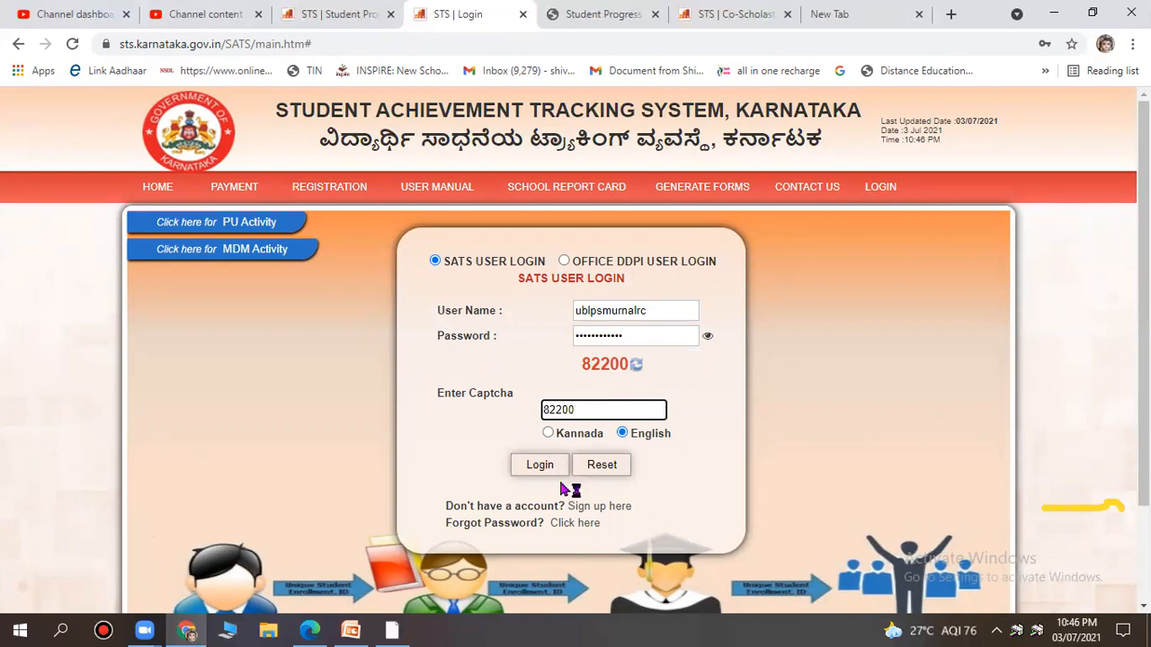
pyautogui.click(547, 465)
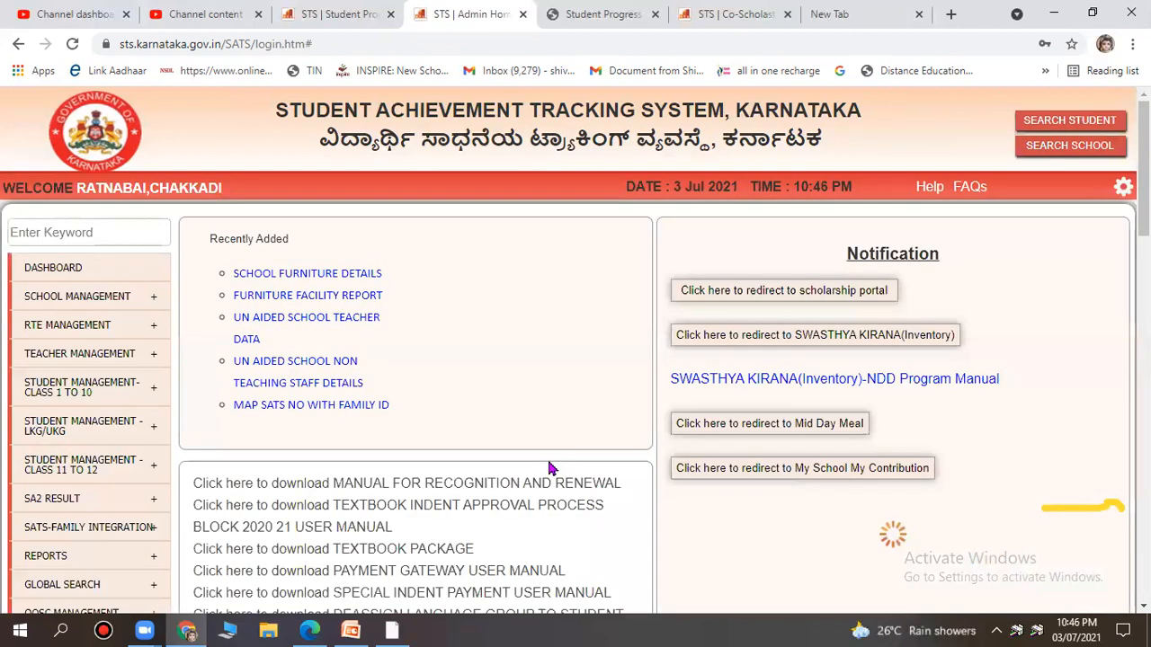
# Open Admission Through Promotion and search with previous standard left at ALL.
pyautogui.moveTo(130, 367)
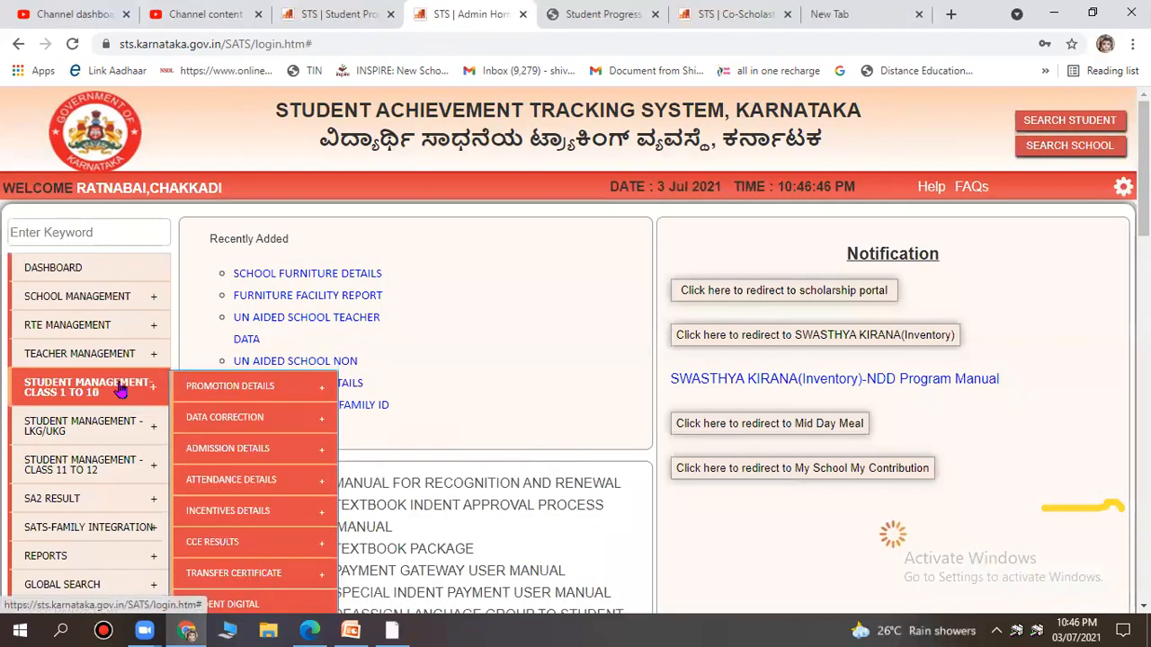
pyautogui.scroll(-1, 122, 360)
pyautogui.moveTo(90, 303)
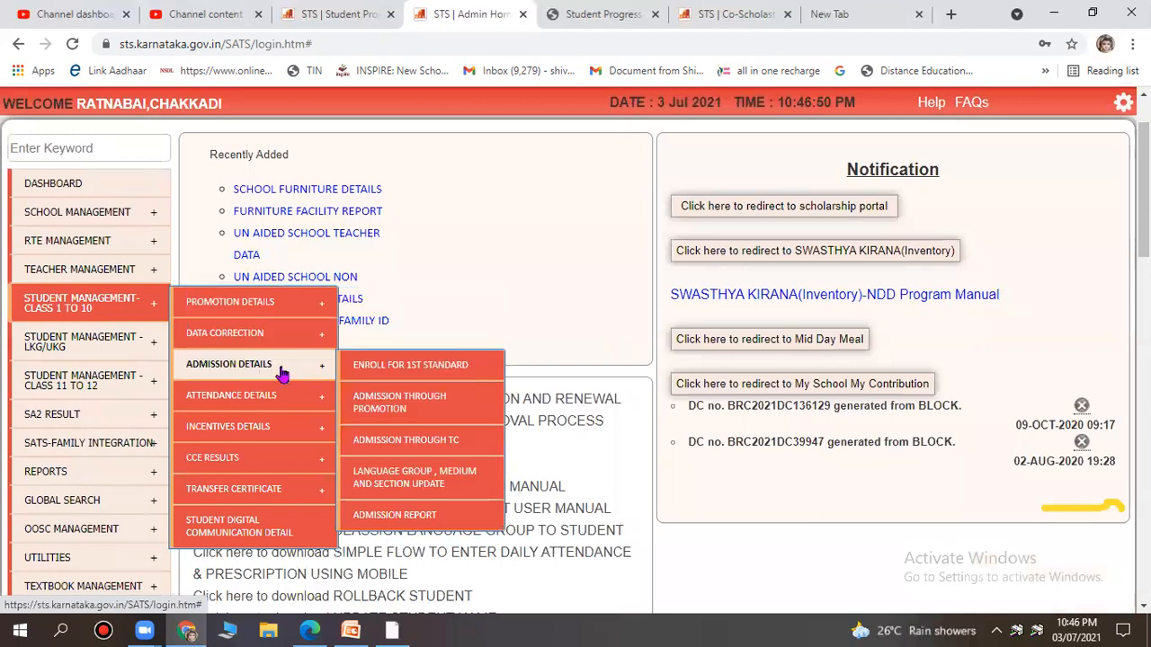
pyautogui.click(398, 404)
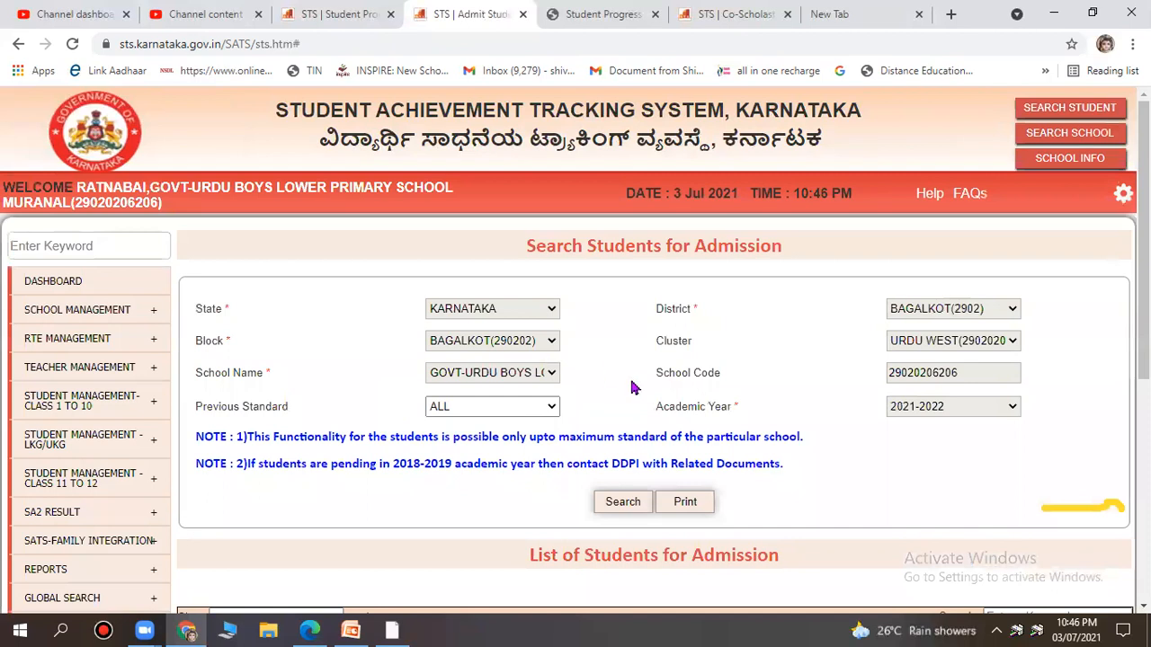
pyautogui.scroll(-2, 643, 405)
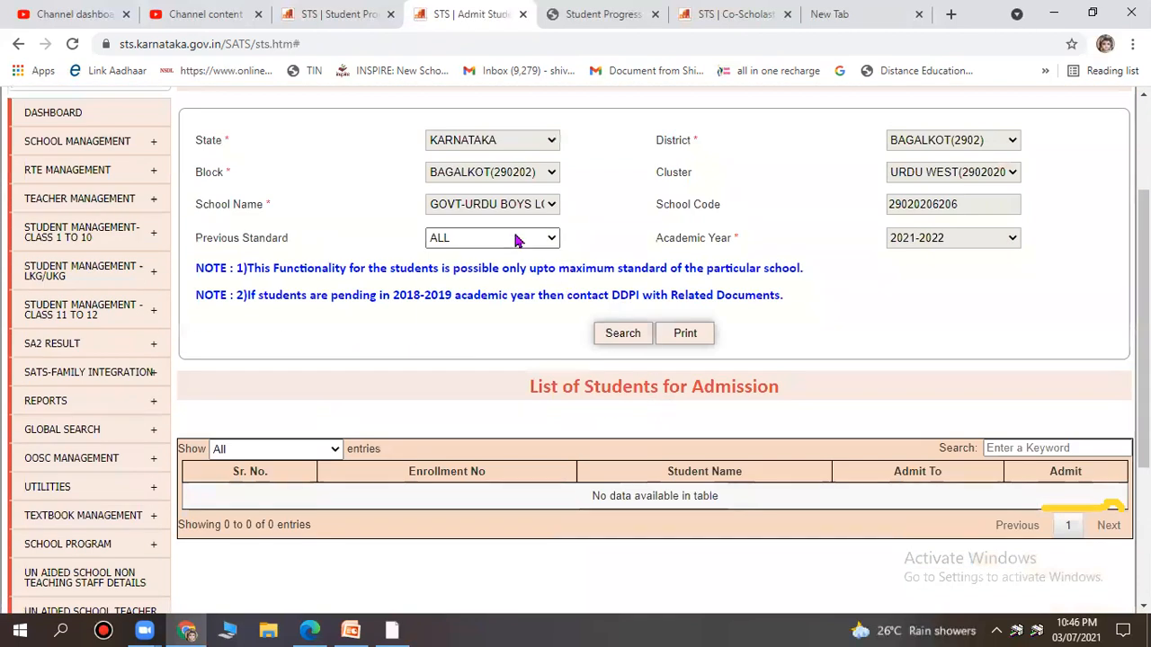
pyautogui.click(514, 238)
pyautogui.click(857, 306)
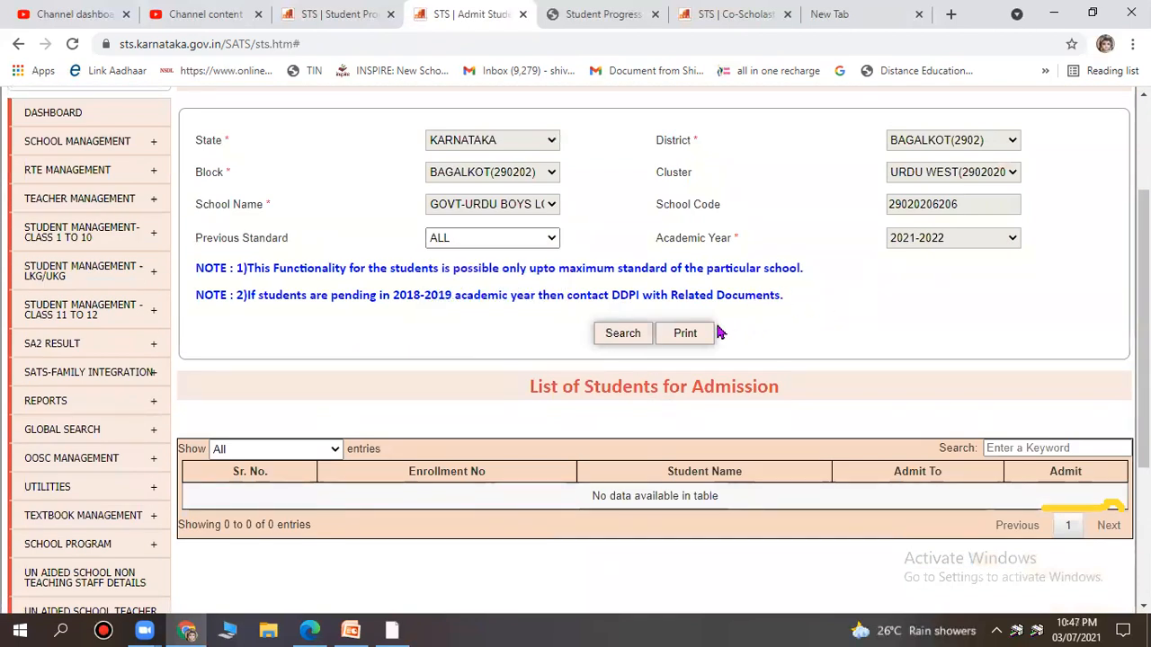
pyautogui.click(624, 335)
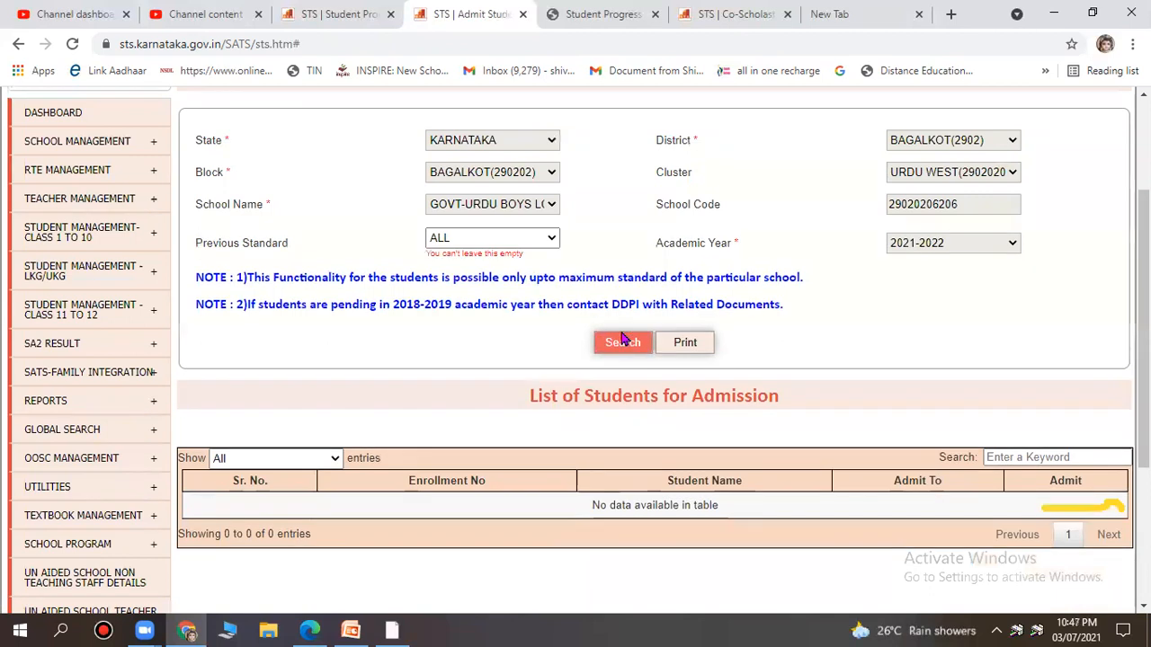
# Filter to previous standard 2, search, and open ADMIT for the listed student.
pyautogui.click(491, 239)
pyautogui.click(491, 284)
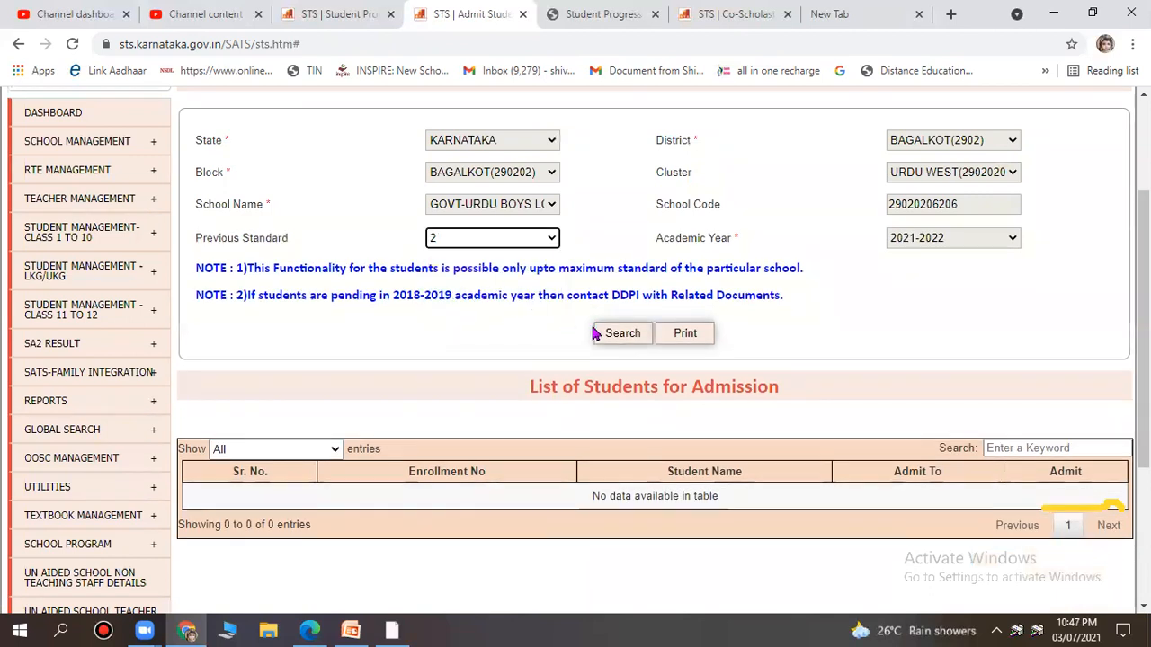
pyautogui.click(621, 336)
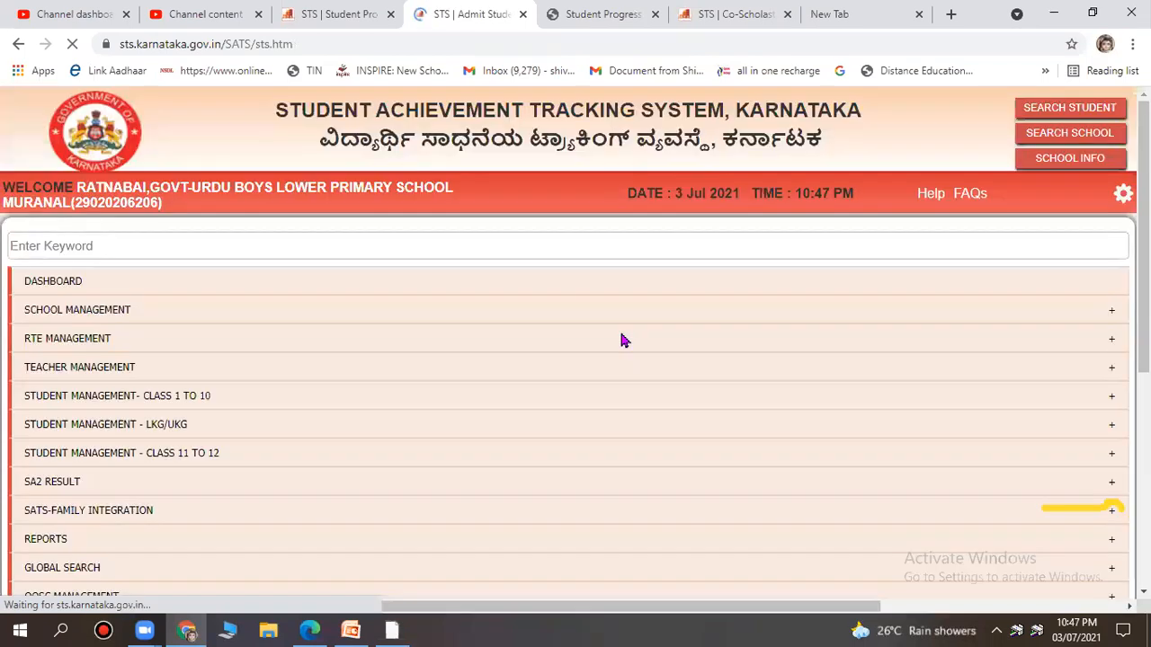
pyautogui.scroll(-3, 825, 384)
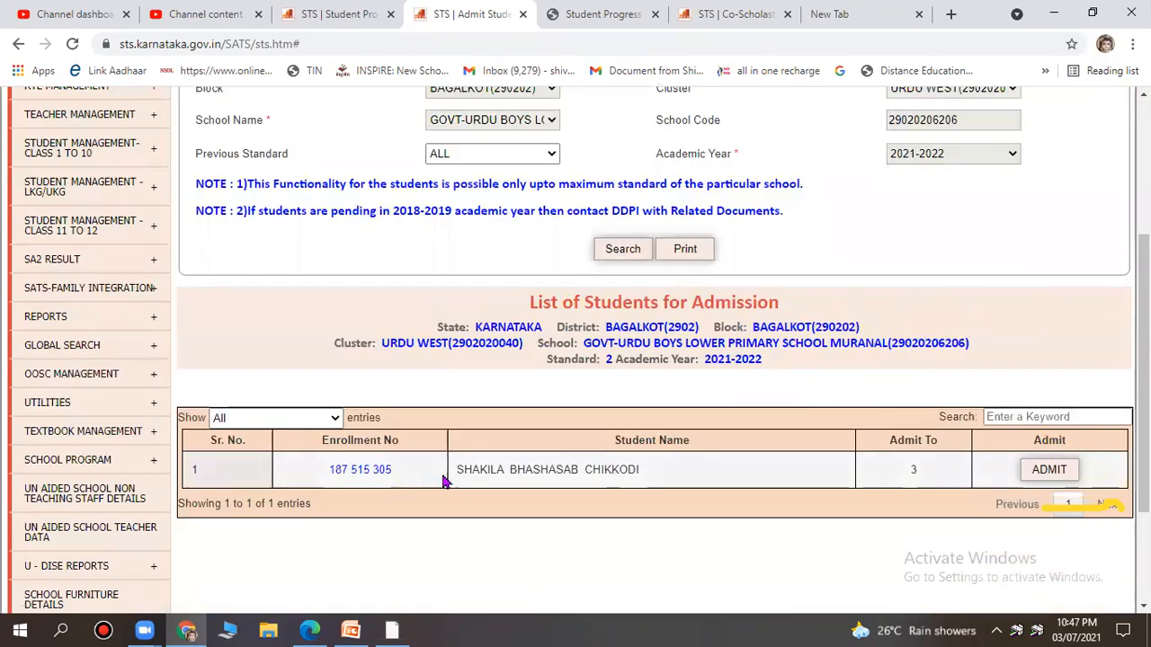
pyautogui.click(1044, 471)
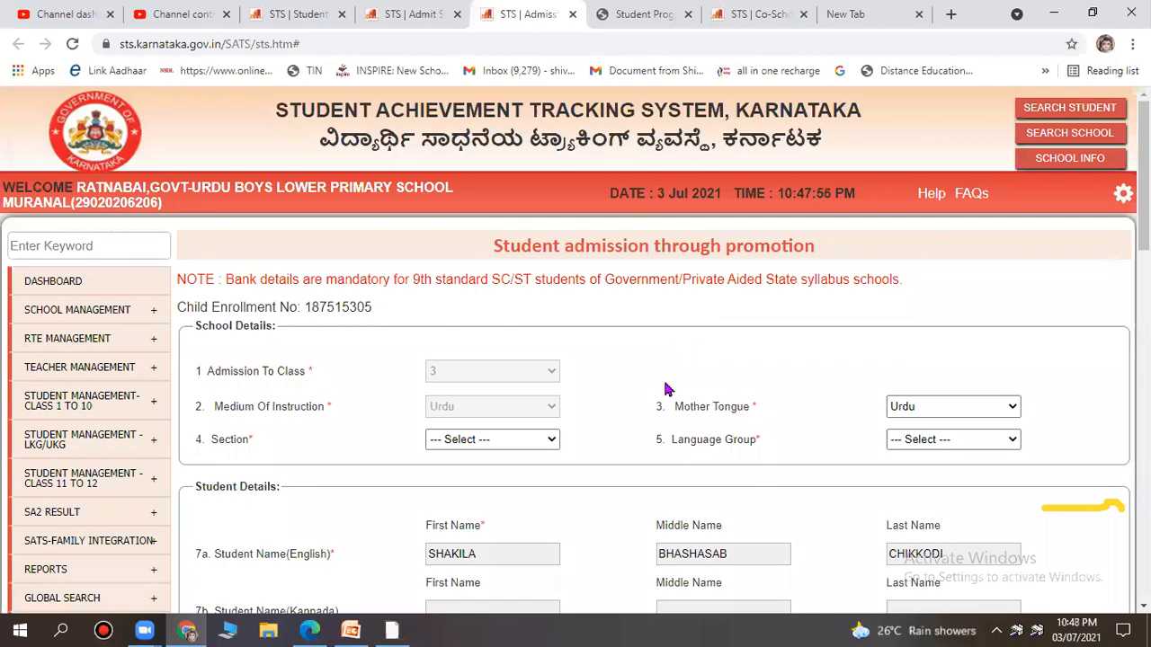
# Set the student's section to A and language group to UM_Urd_Kan.
pyautogui.scroll(-2, 666, 389)
pyautogui.scroll(2, 664, 382)
pyautogui.moveTo(214, 294); pyautogui.dragTo(637, 299)
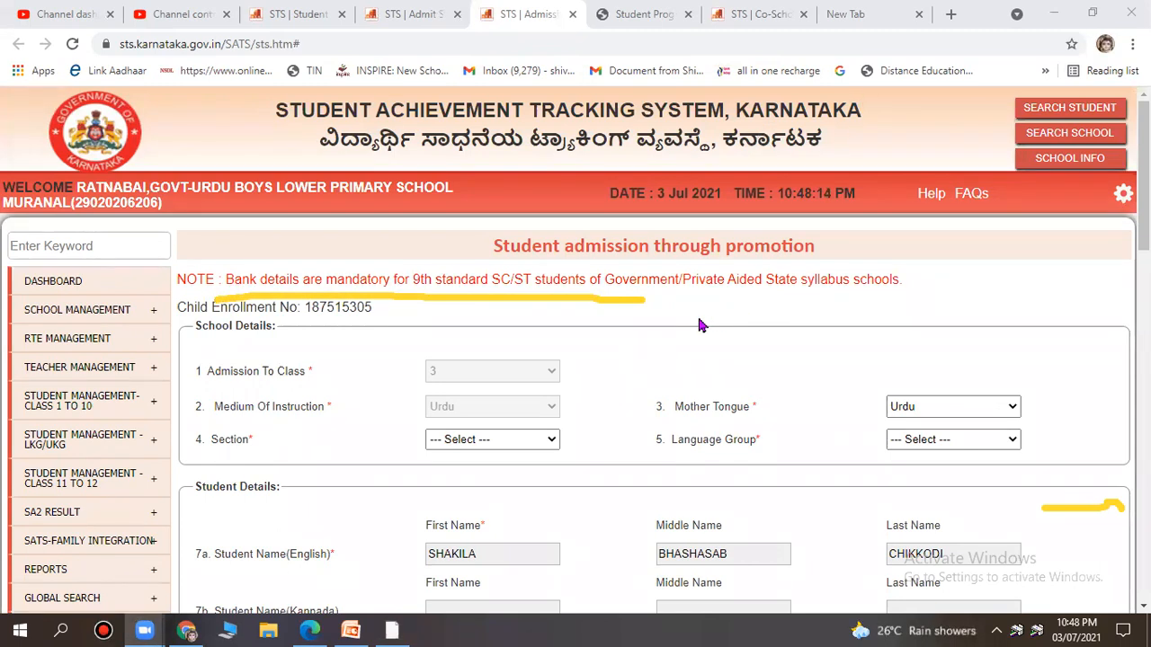
pyautogui.scroll(-2, 700, 324)
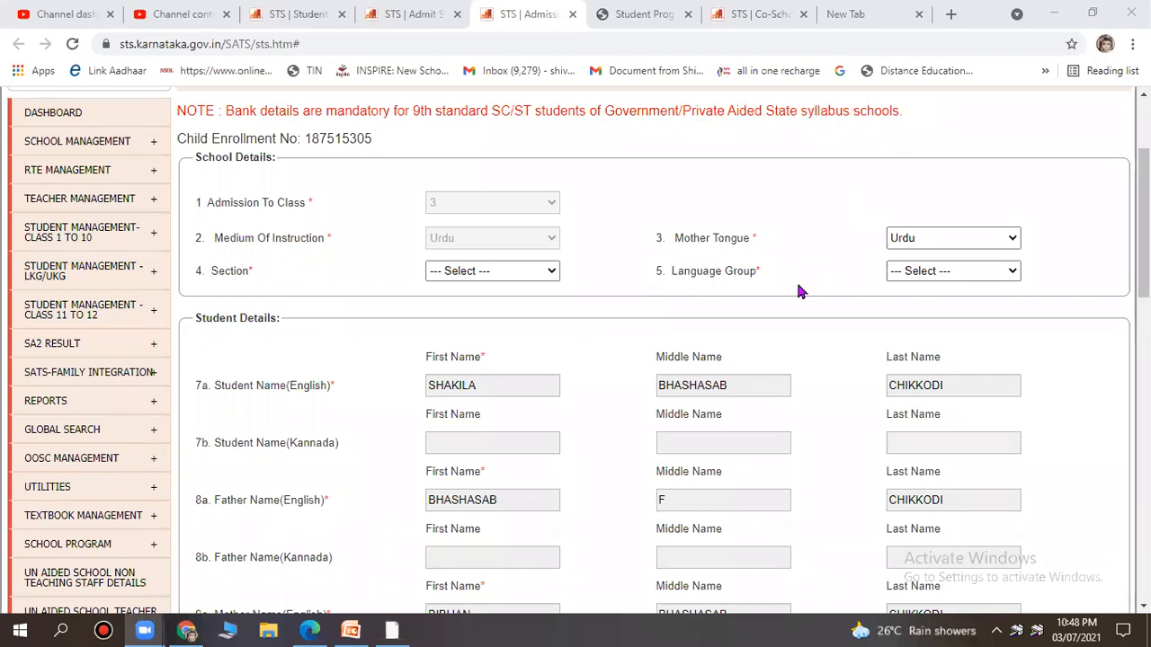
pyautogui.click(497, 273)
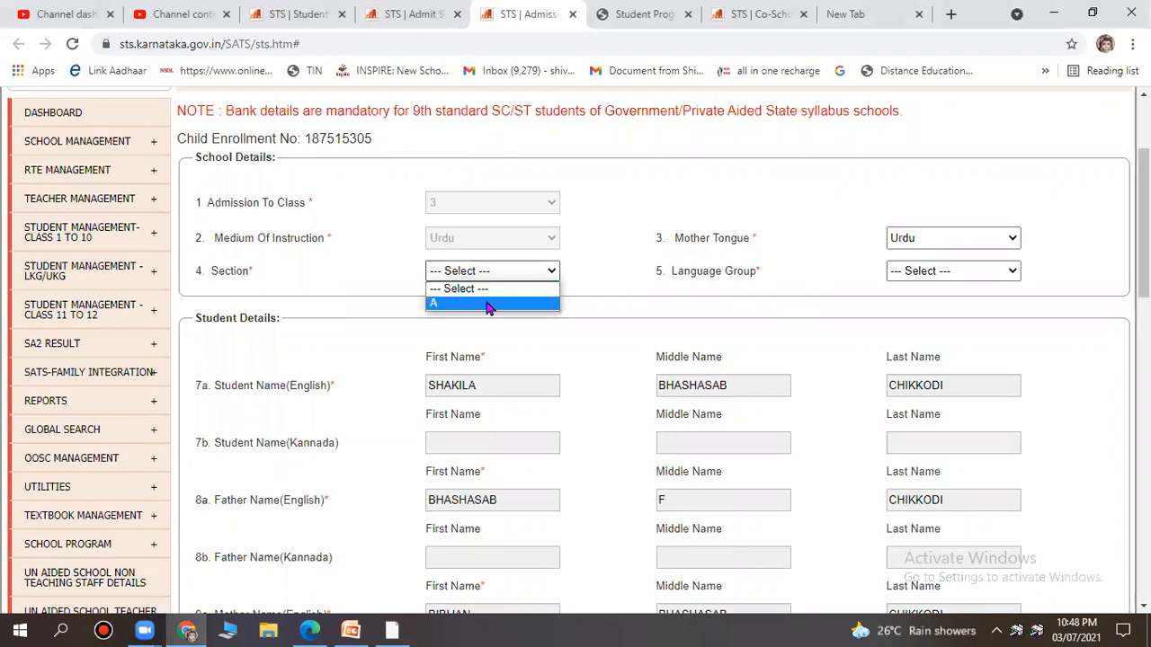
pyautogui.click(489, 304)
pyautogui.click(922, 270)
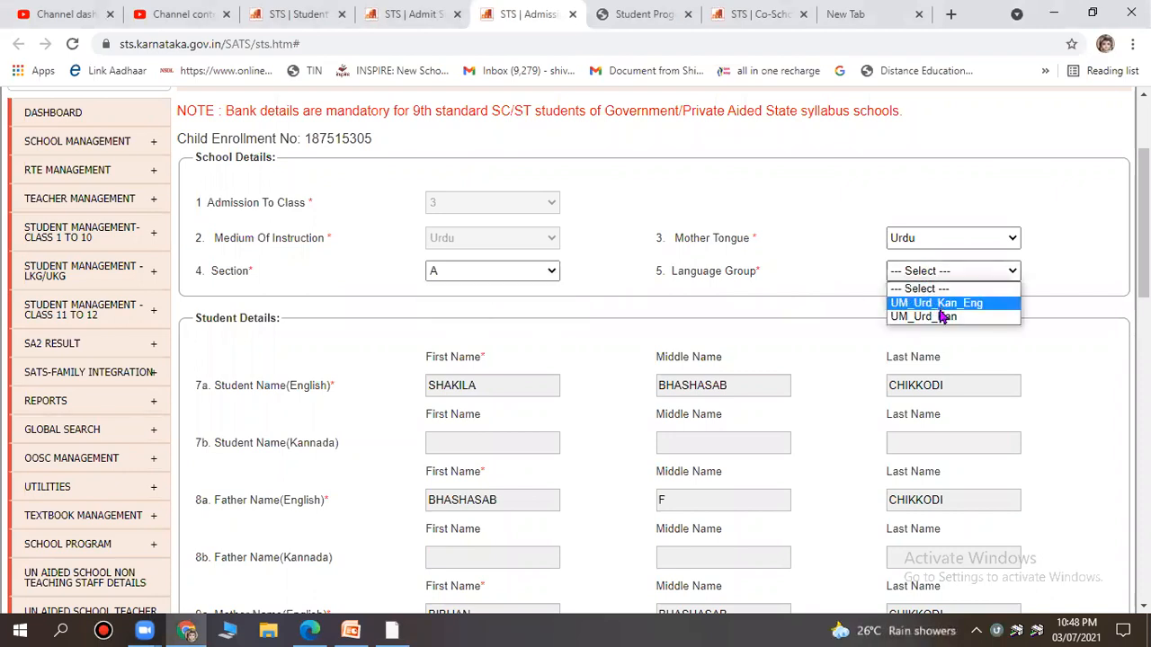
pyautogui.click(942, 316)
# Submit the class 3 admission form and confirm the submission.
pyautogui.scroll(-3, 906, 317)
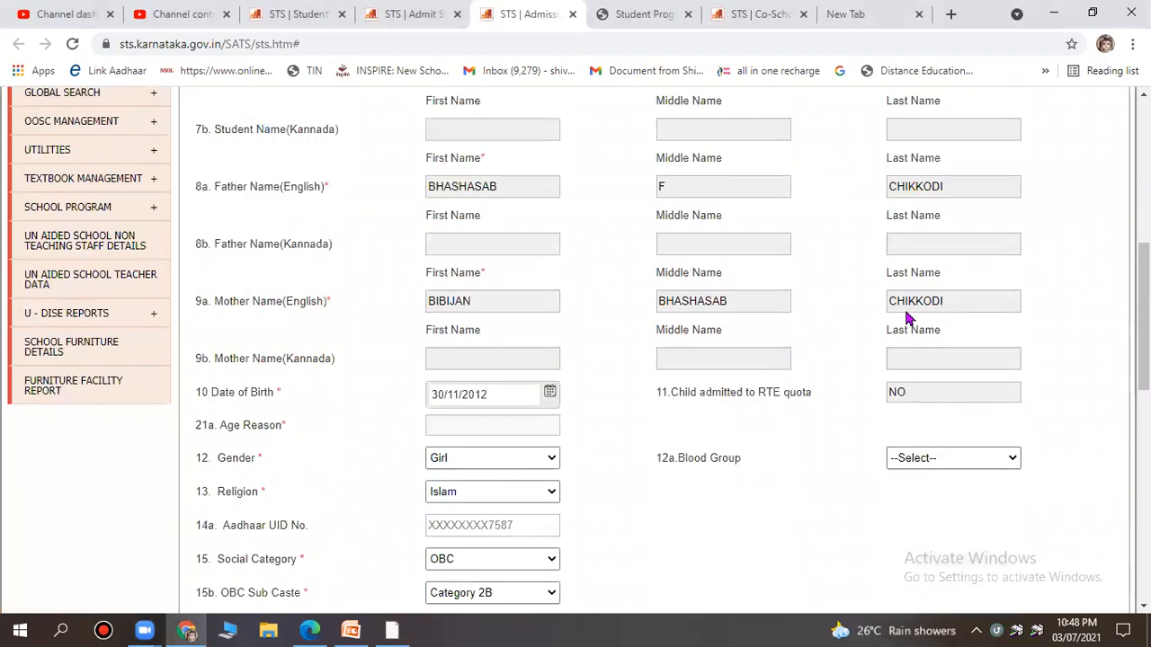
pyautogui.scroll(-2, 909, 317)
pyautogui.scroll(-2, 912, 316)
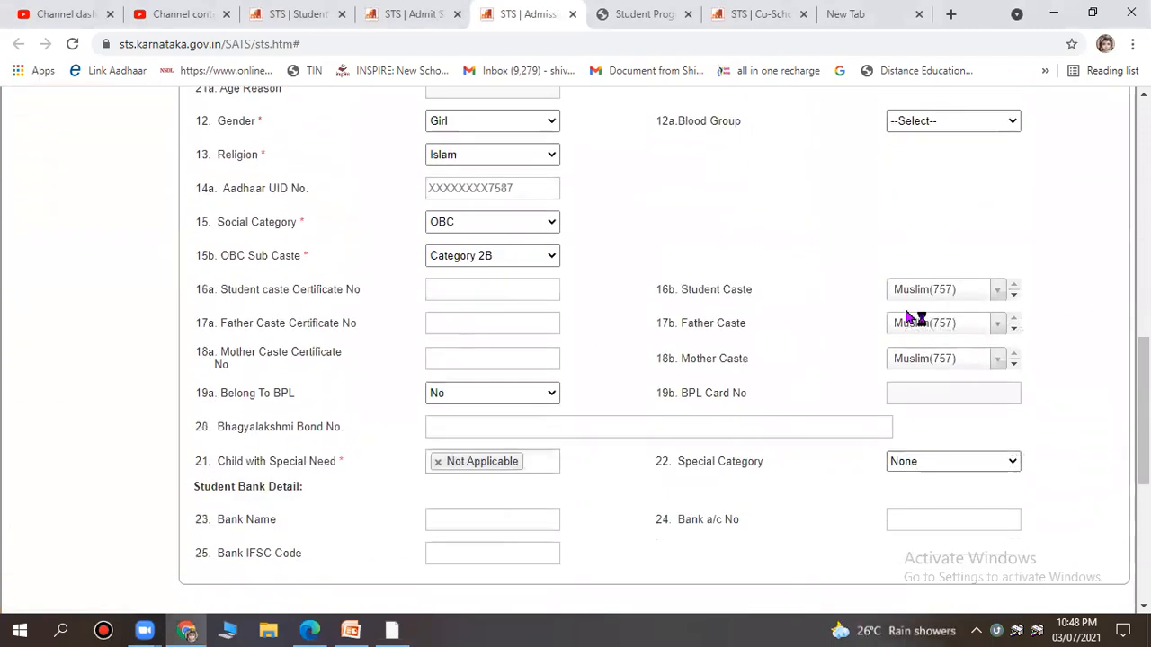
pyautogui.scroll(3, 822, 315)
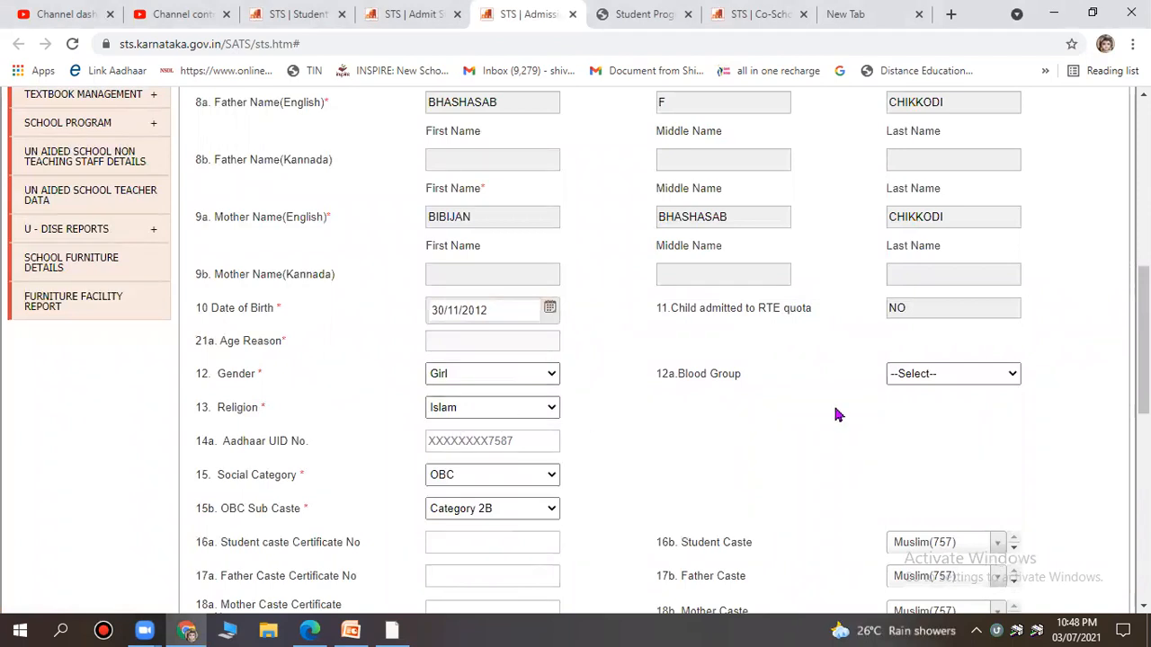
pyautogui.scroll(-2, 925, 387)
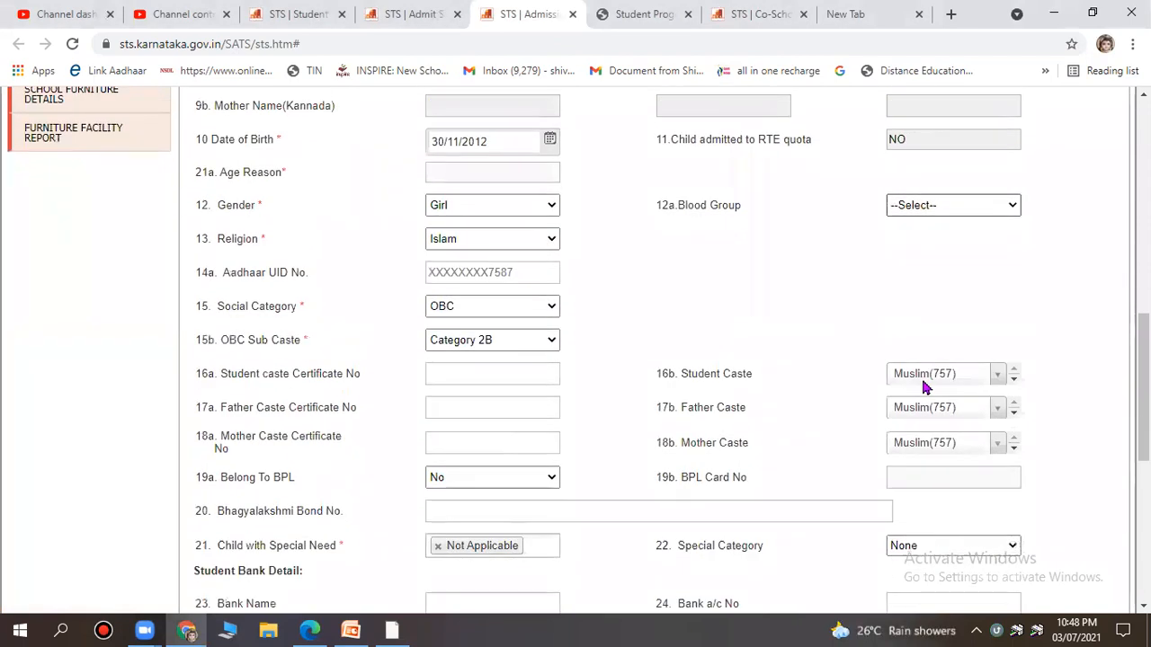
pyautogui.scroll(-3, 640, 433)
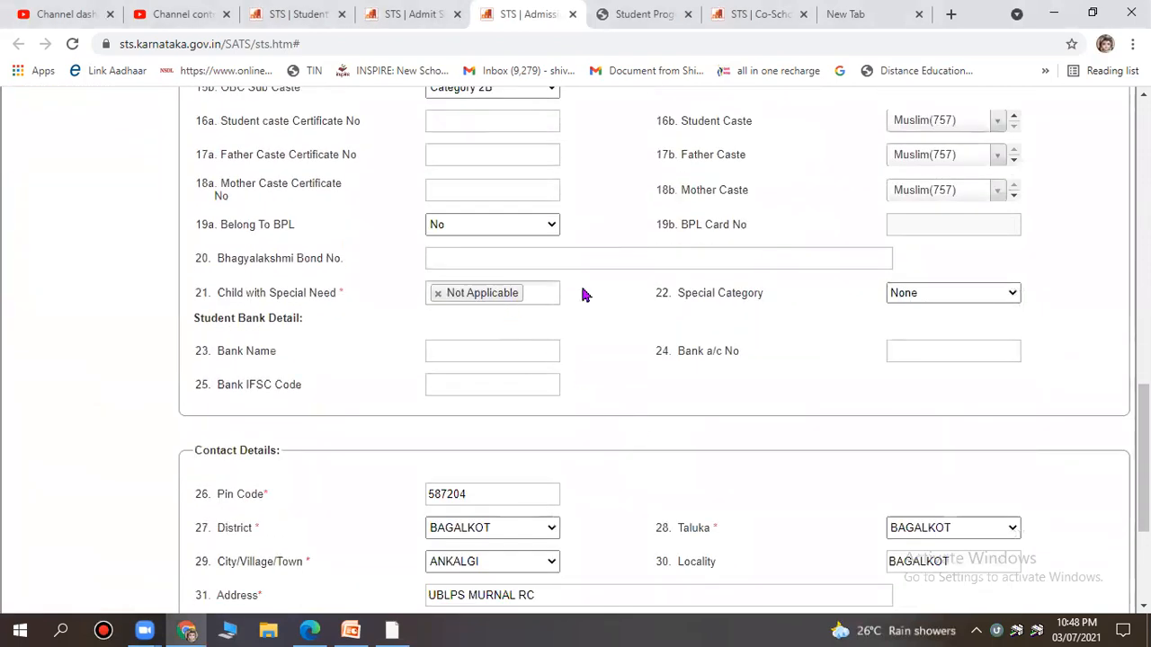
pyautogui.scroll(-3, 634, 385)
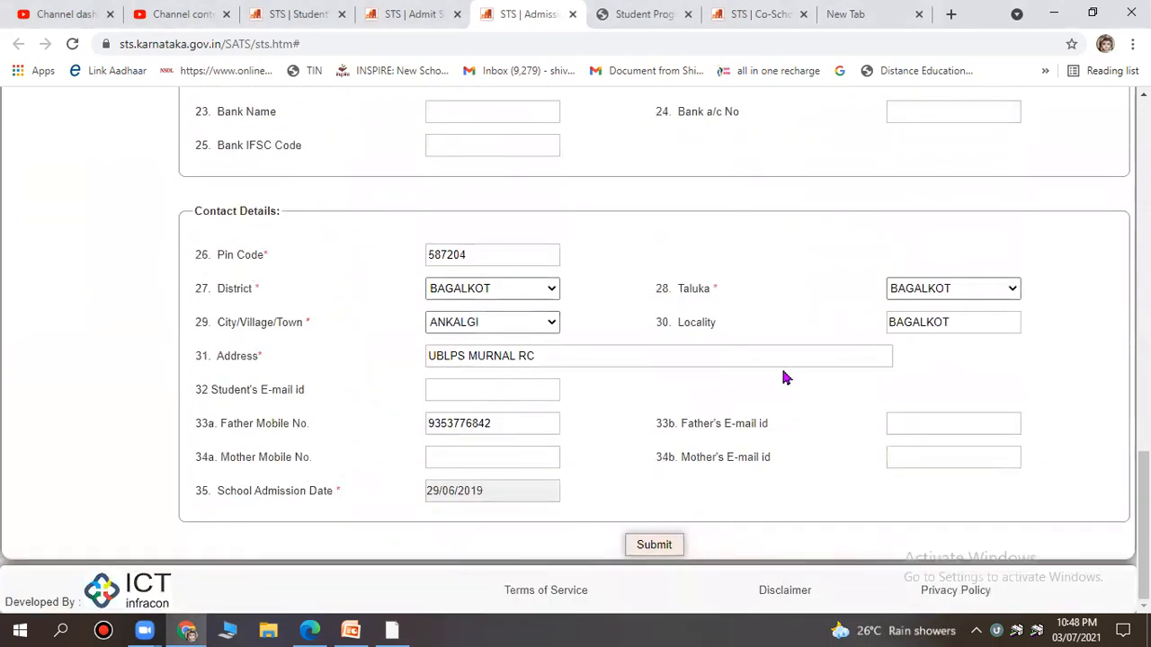
pyautogui.scroll(15, 773, 377)
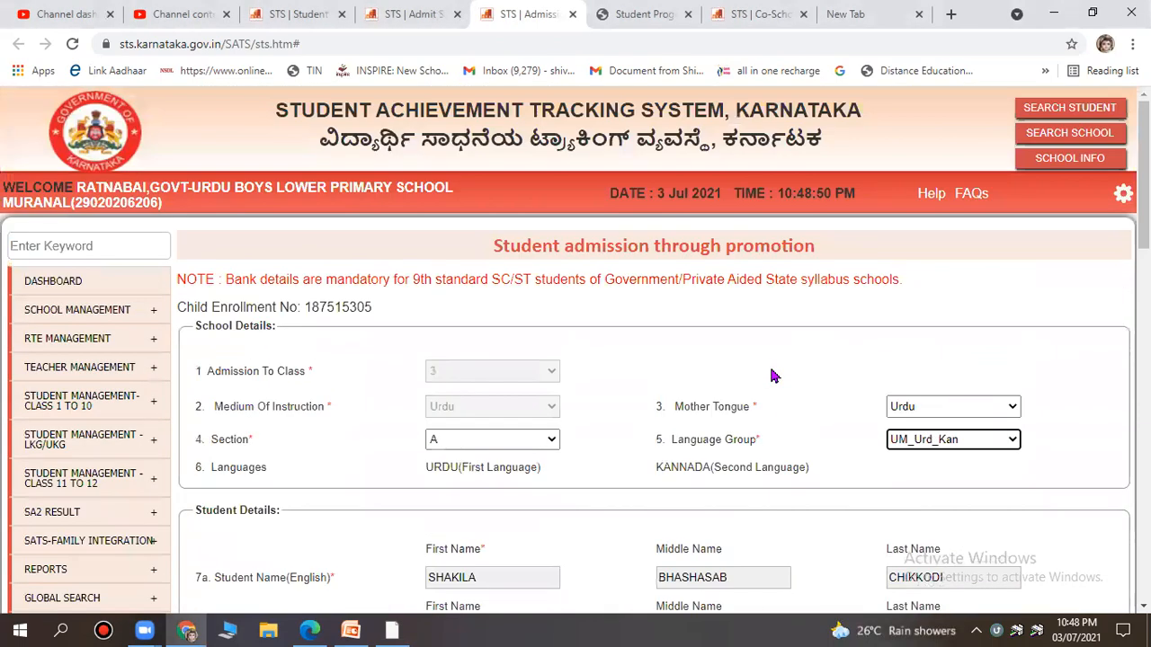
pyautogui.scroll(-15, 773, 377)
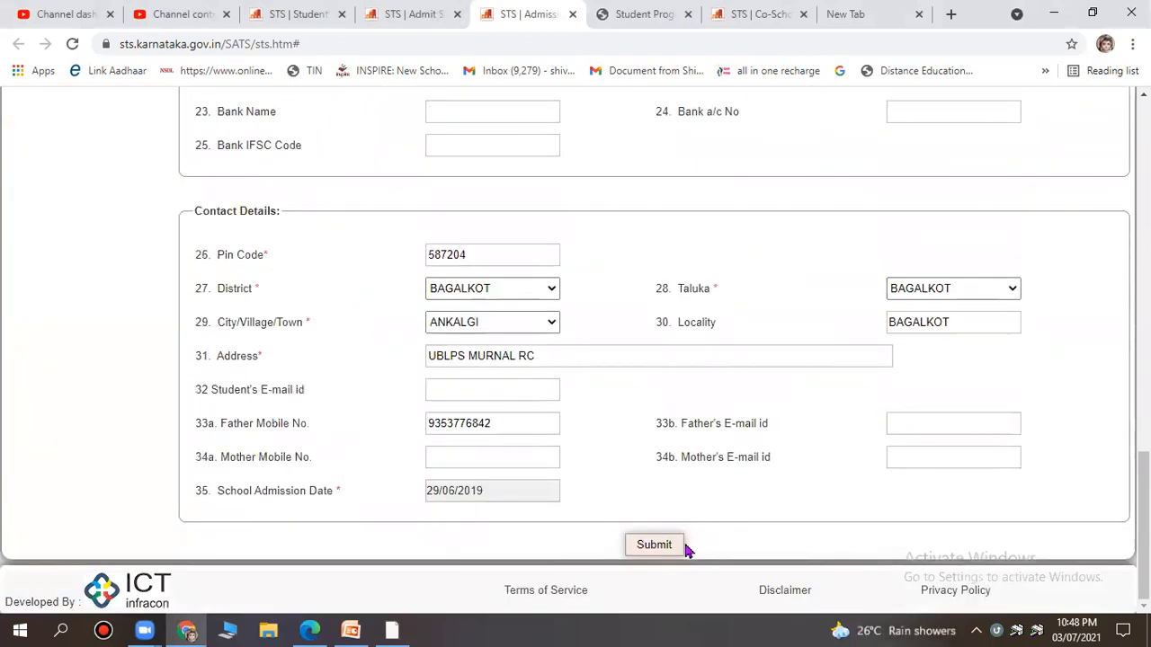
pyautogui.click(674, 547)
pyautogui.click(657, 138)
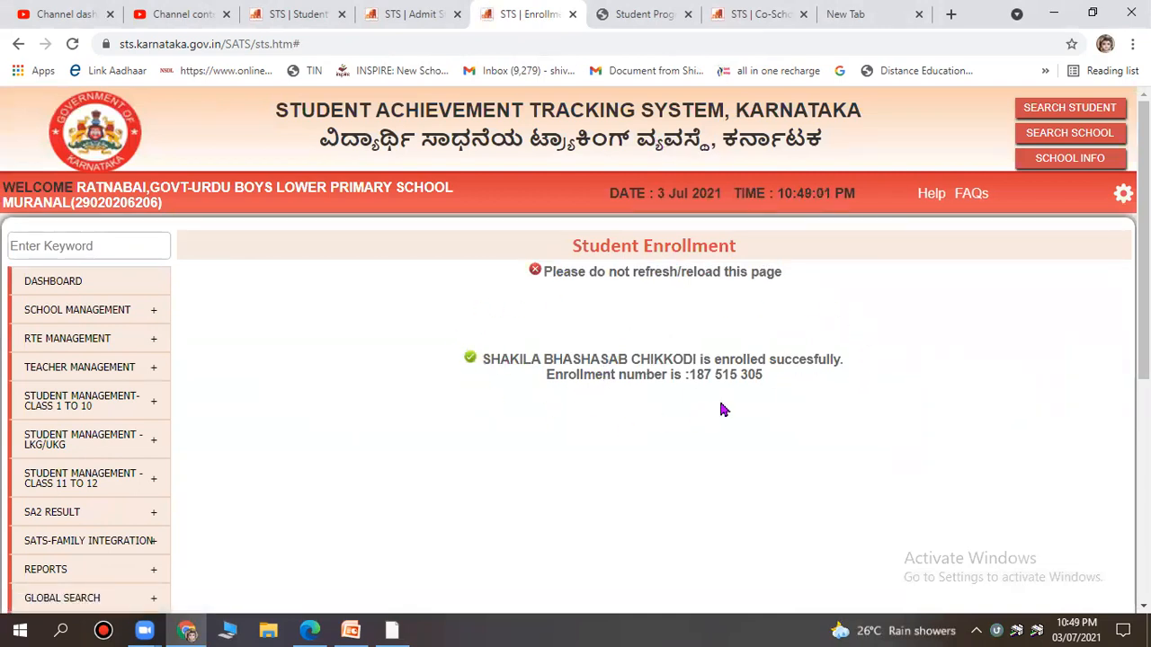
# Back on Admit Students, filter the admission list to previous standard 3 and search.
pyautogui.click(414, 14)
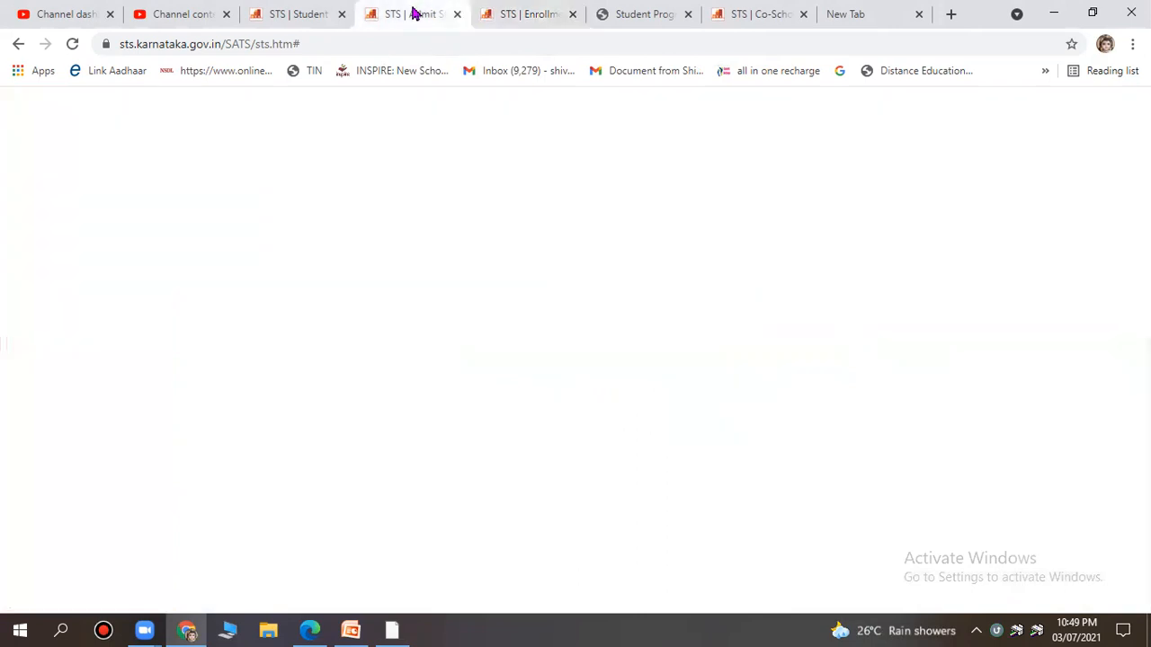
pyautogui.scroll(1, 736, 298)
pyautogui.scroll(2, 755, 355)
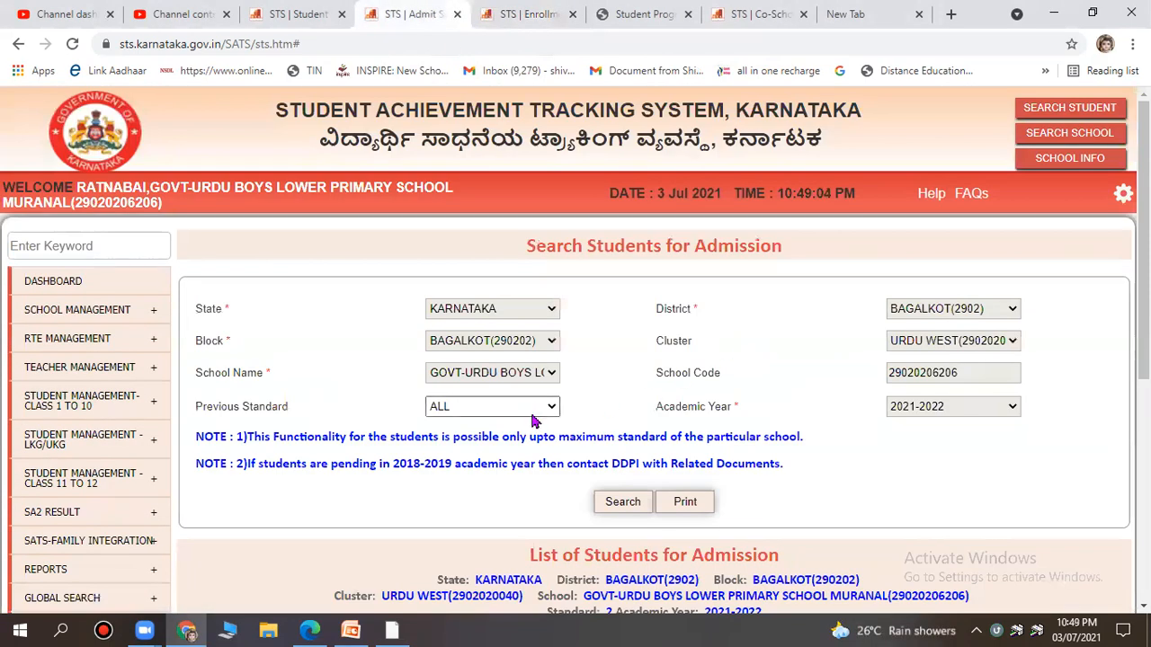
pyautogui.click(517, 410)
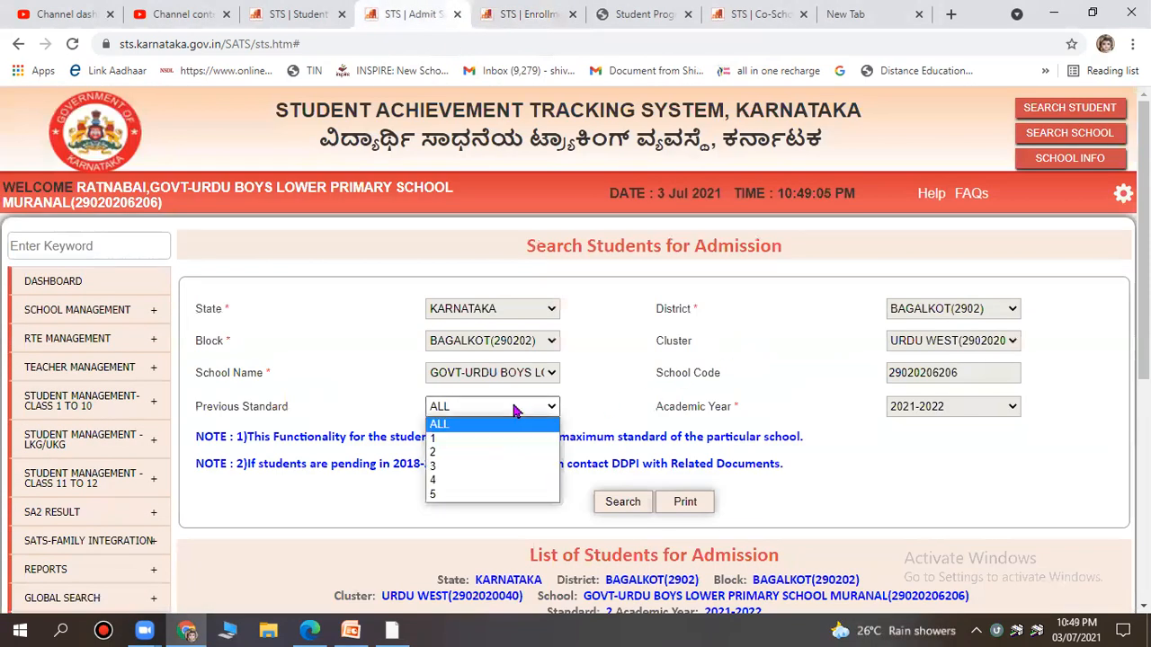
pyautogui.click(506, 462)
pyautogui.click(628, 505)
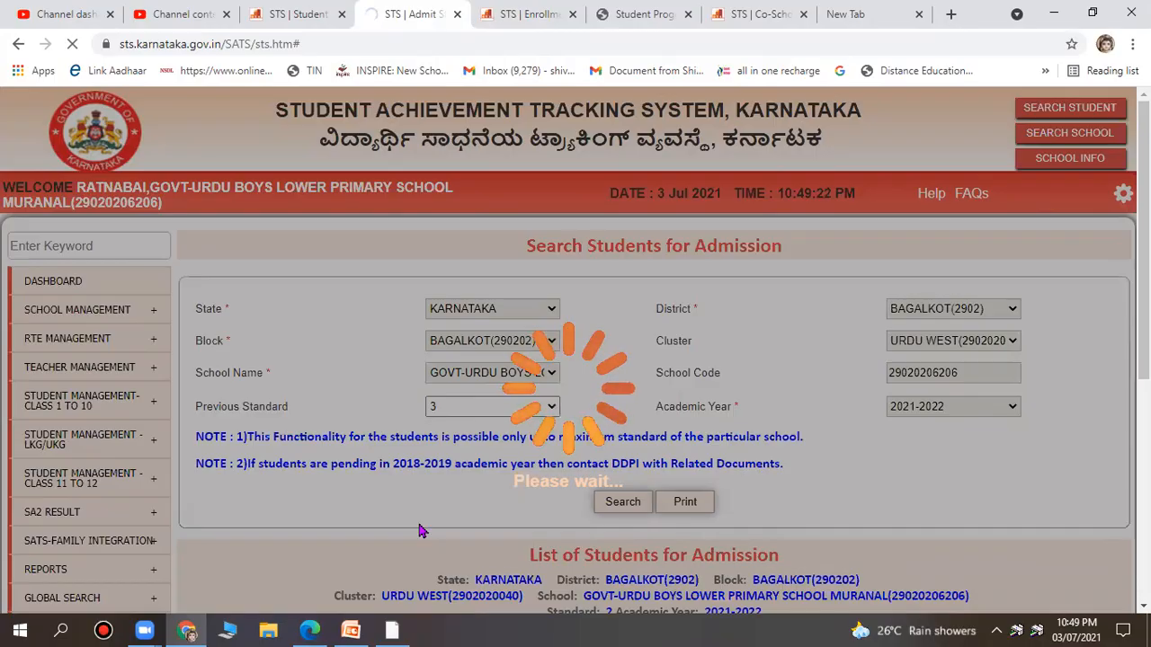
pyautogui.scroll(-2, 711, 358)
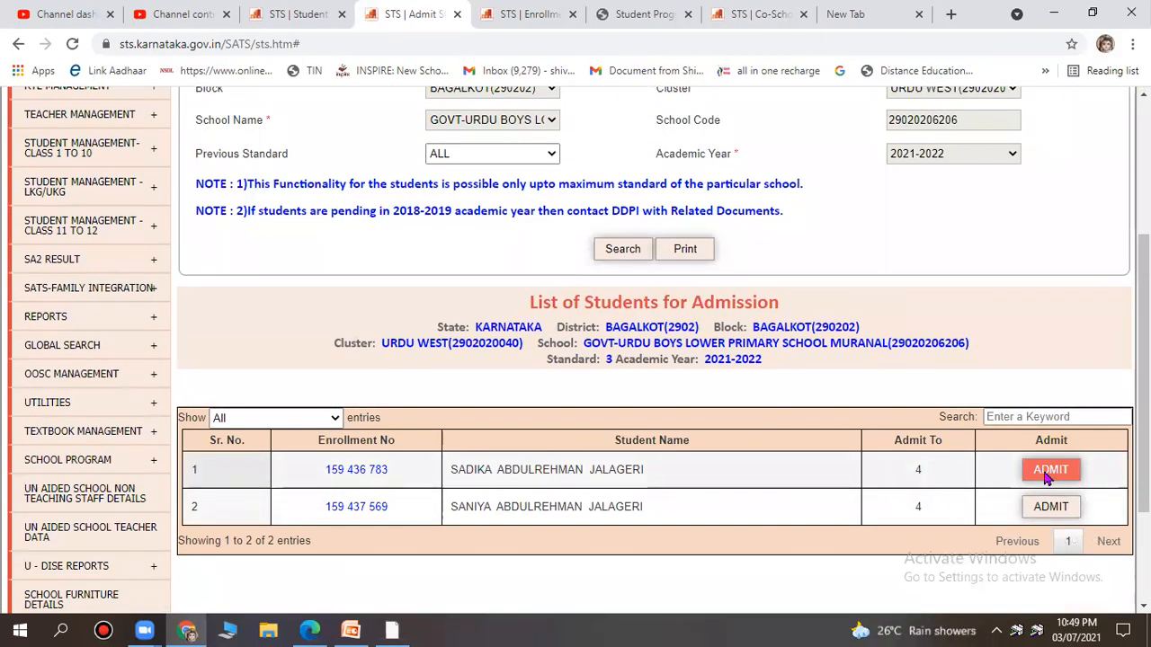
# Admit the first listed student with section A and UM_Urd_Kan, dismissing the age warning.
pyautogui.click(1048, 474)
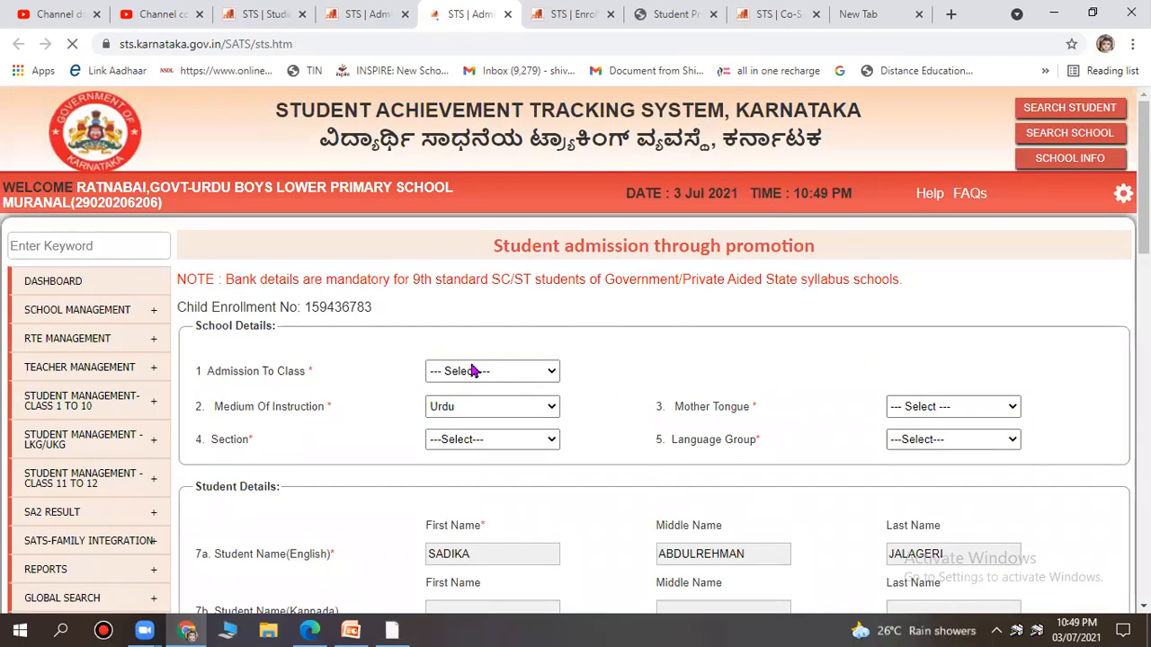
pyautogui.scroll(-1, 537, 393)
pyautogui.click(475, 357)
pyautogui.click(474, 392)
pyautogui.click(937, 357)
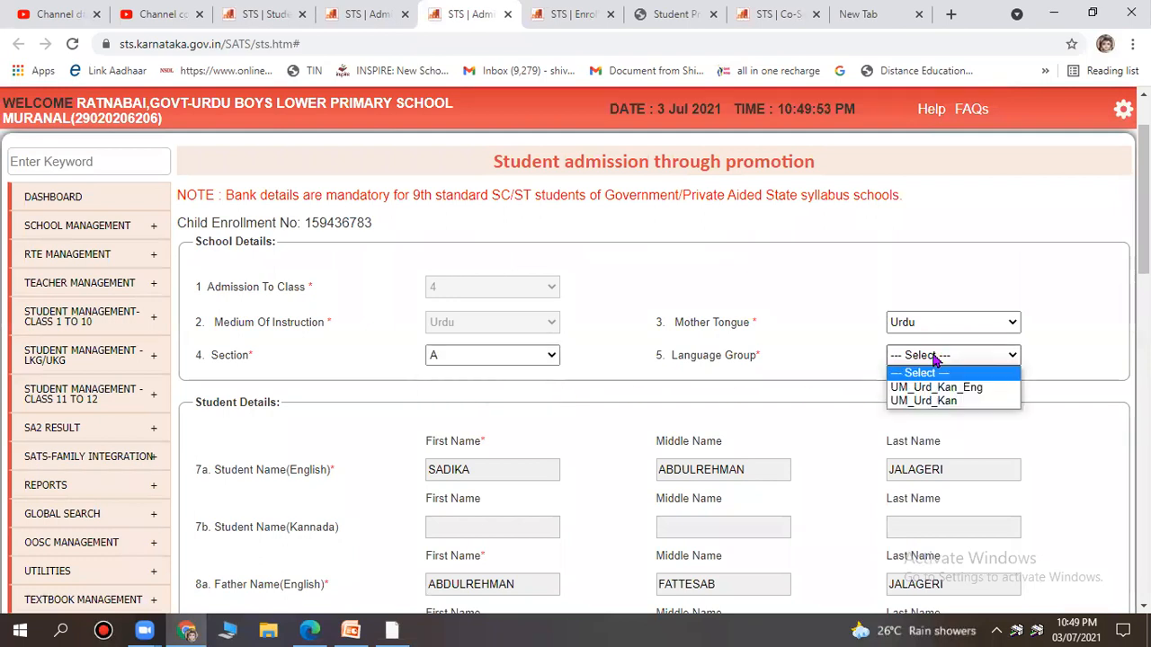
pyautogui.click(940, 401)
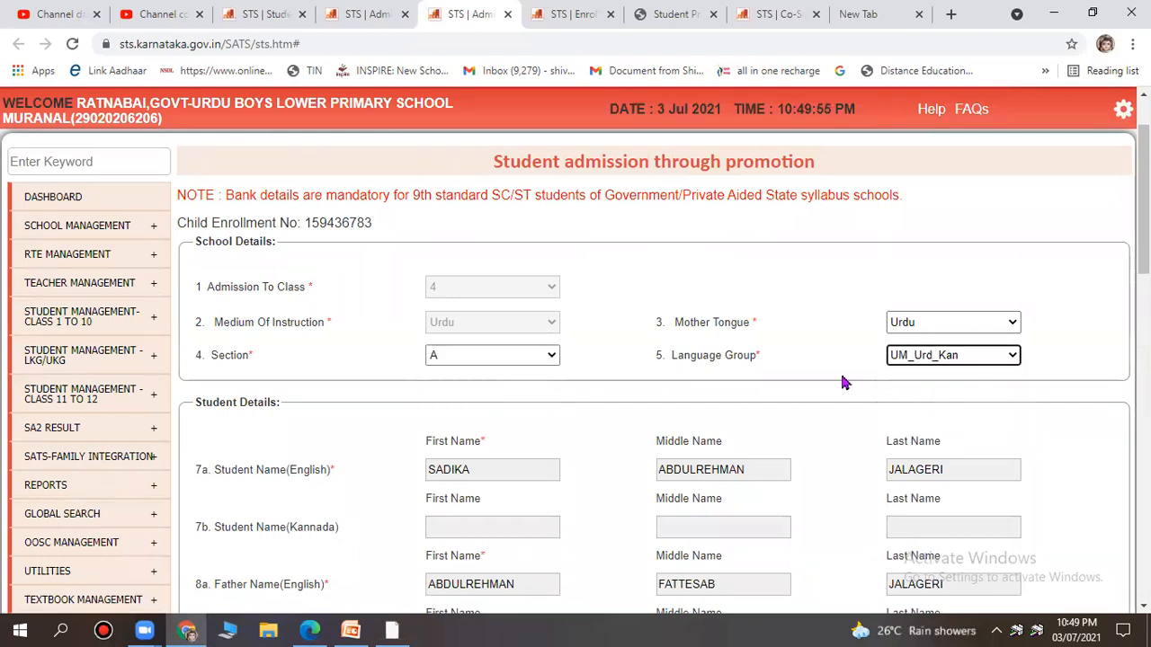
pyautogui.scroll(-11, 843, 380)
pyautogui.scroll(-3, 843, 379)
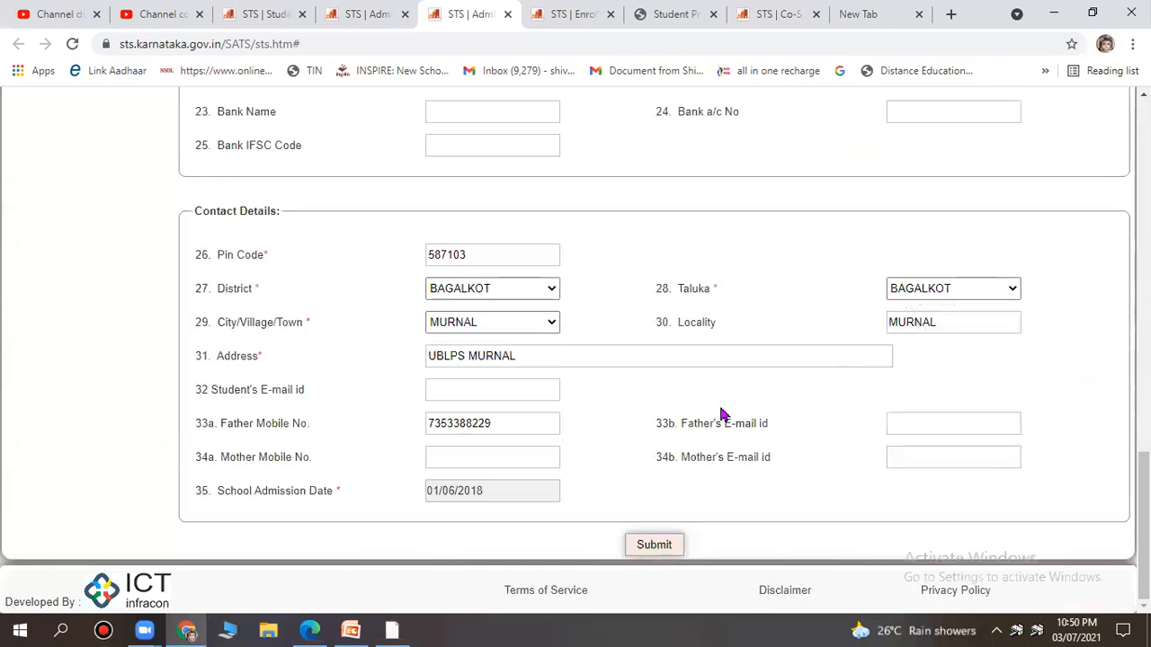
pyautogui.click(677, 550)
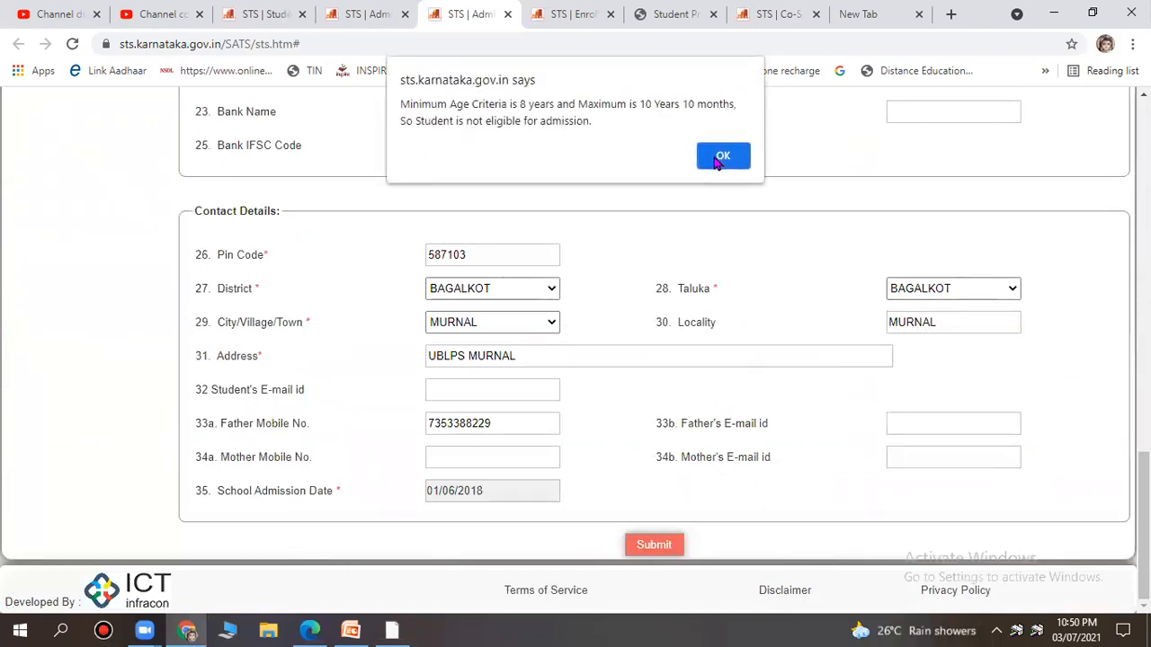
pyautogui.click(719, 167)
pyautogui.click(657, 142)
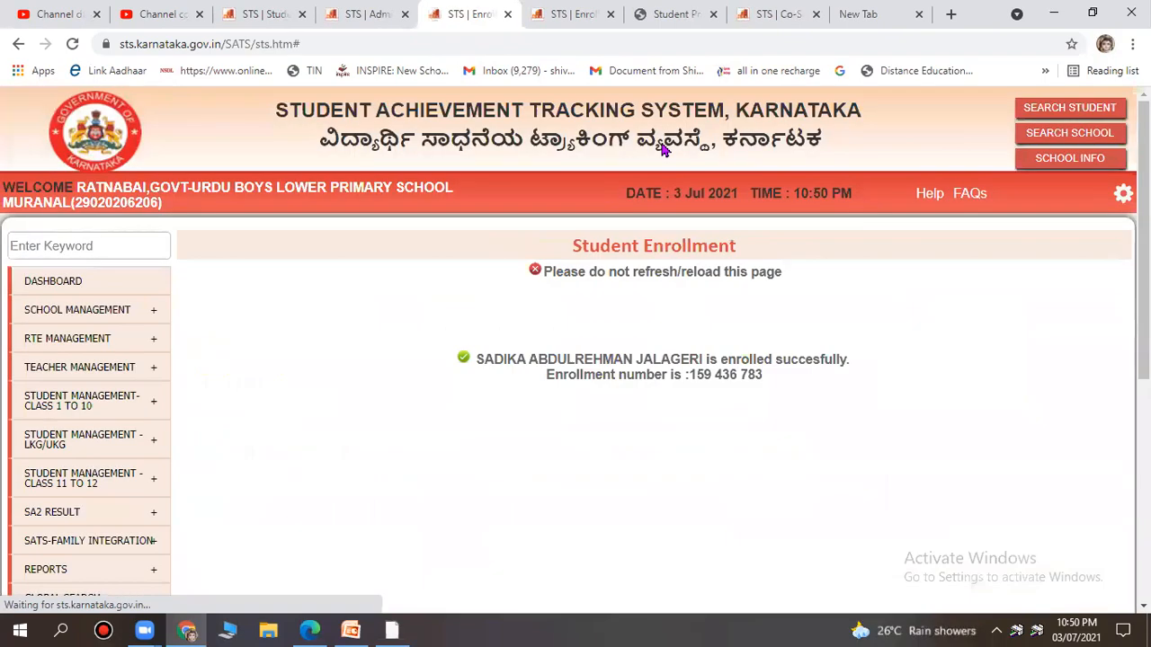
pyautogui.scroll(-4, 677, 357)
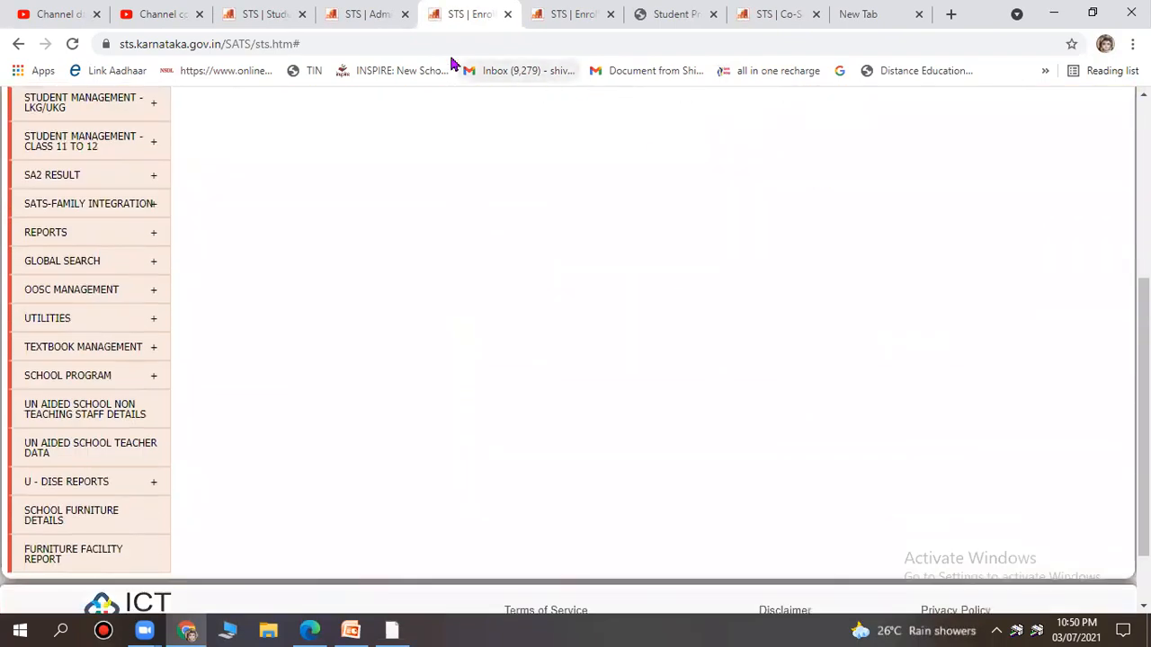
# Open the second student's admission form and set section A and language group UM_Urd_Kan.
pyautogui.click(368, 17)
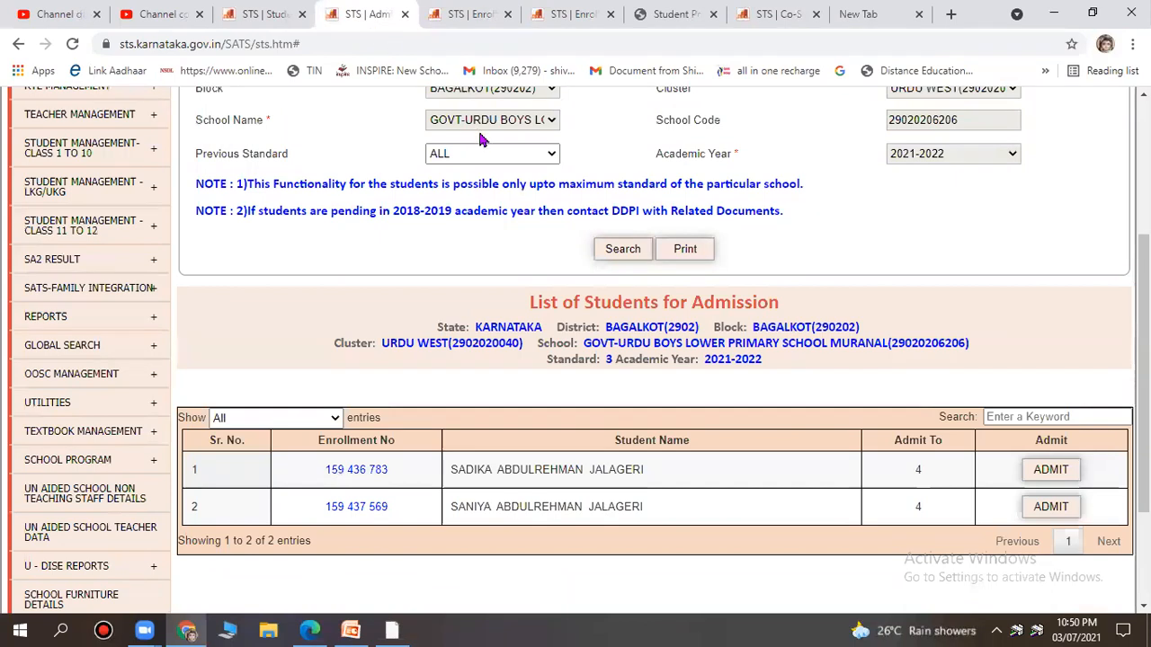
pyautogui.click(1043, 508)
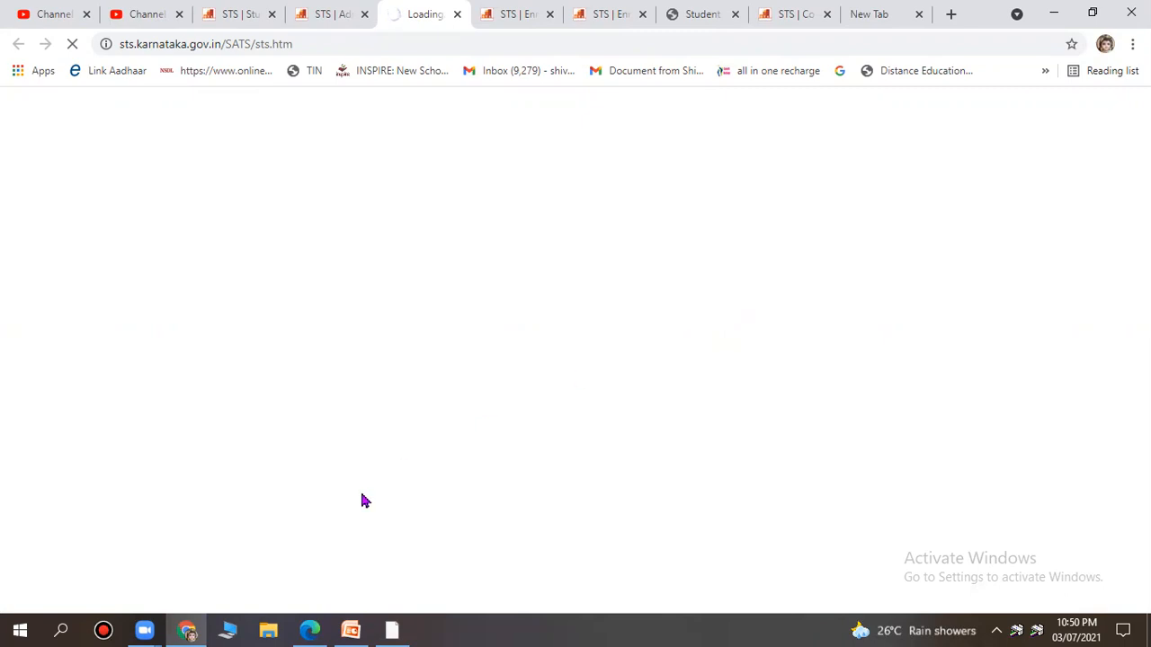
pyautogui.scroll(-10, 673, 368)
pyautogui.scroll(-3, 670, 364)
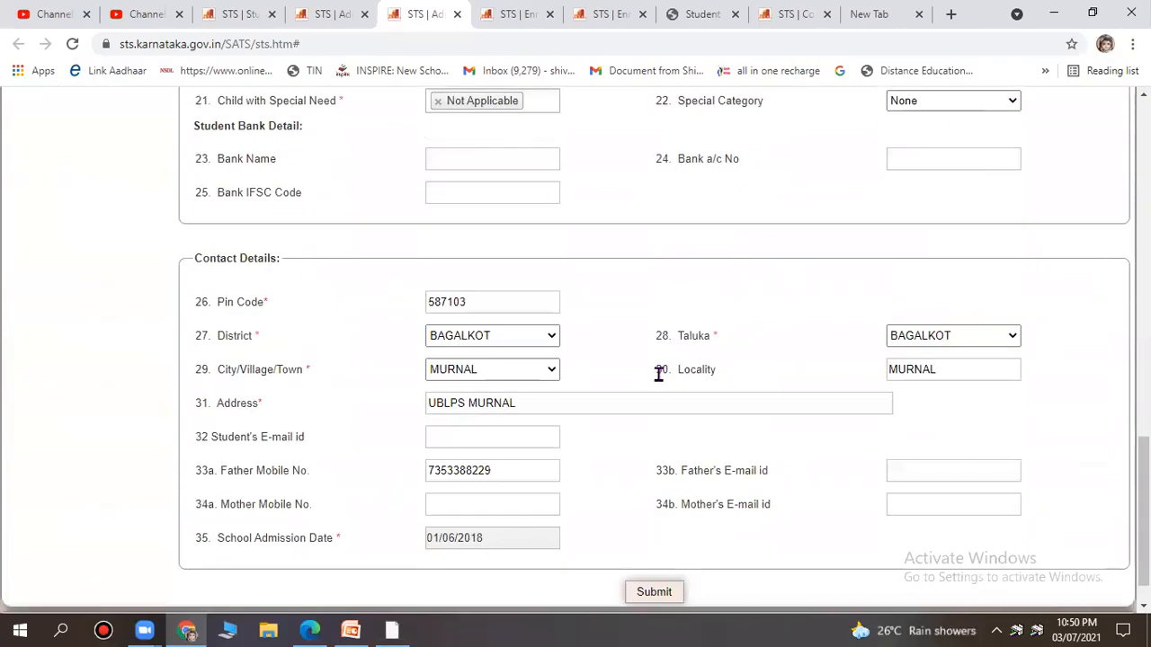
pyautogui.scroll(15, 660, 369)
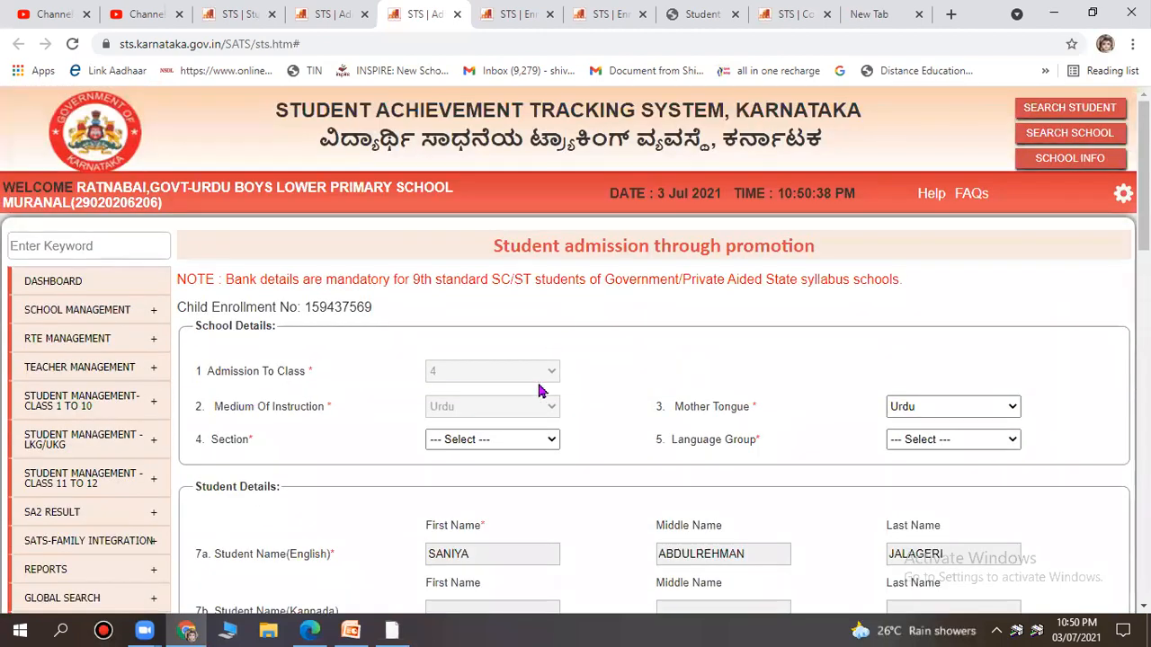
pyautogui.click(509, 440)
pyautogui.click(503, 470)
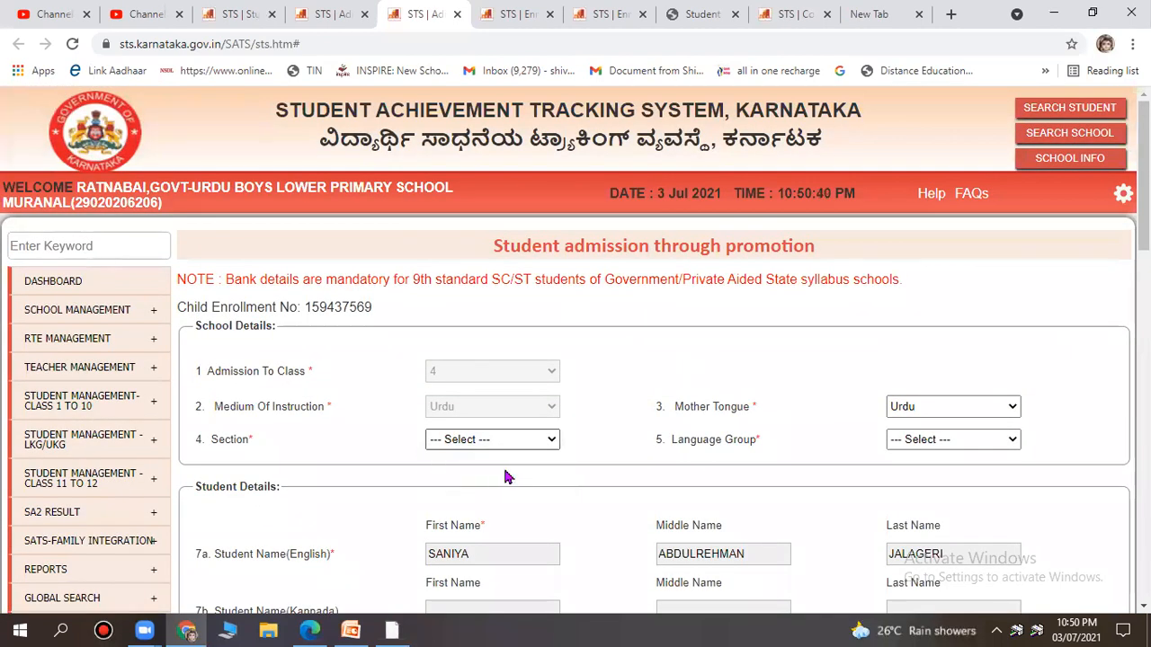
pyautogui.click(982, 446)
pyautogui.click(978, 482)
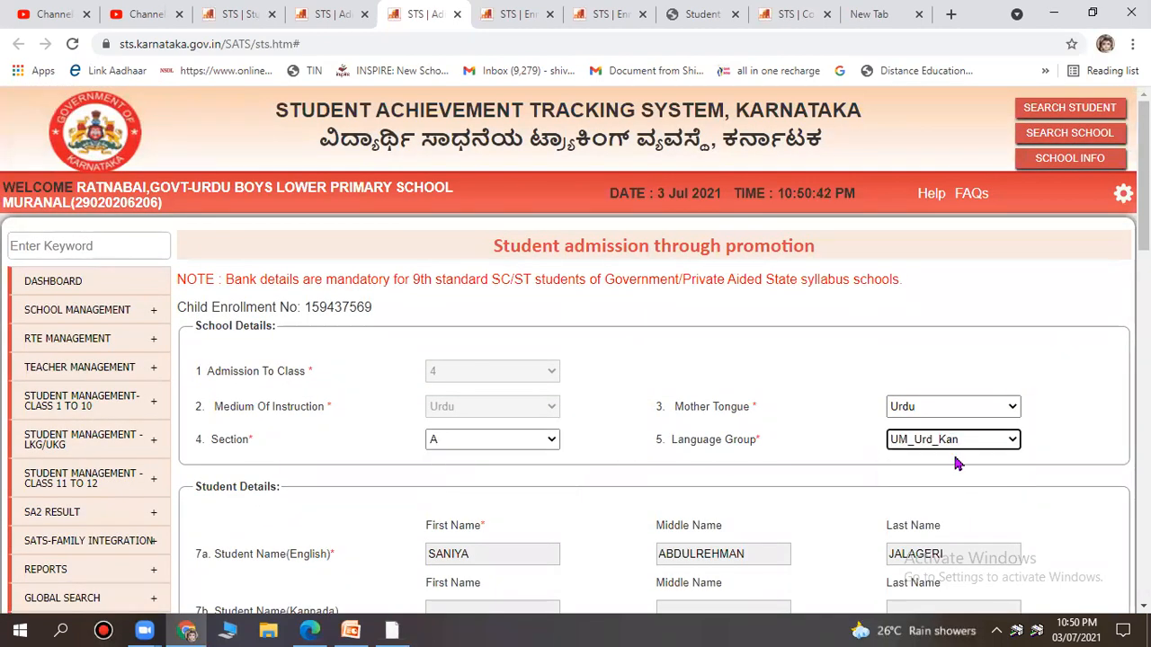
# Submit the enrollment, acknowledge the minimum age warning, and confirm the submission.
pyautogui.scroll(-5, 956, 445)
pyautogui.scroll(-10, 953, 447)
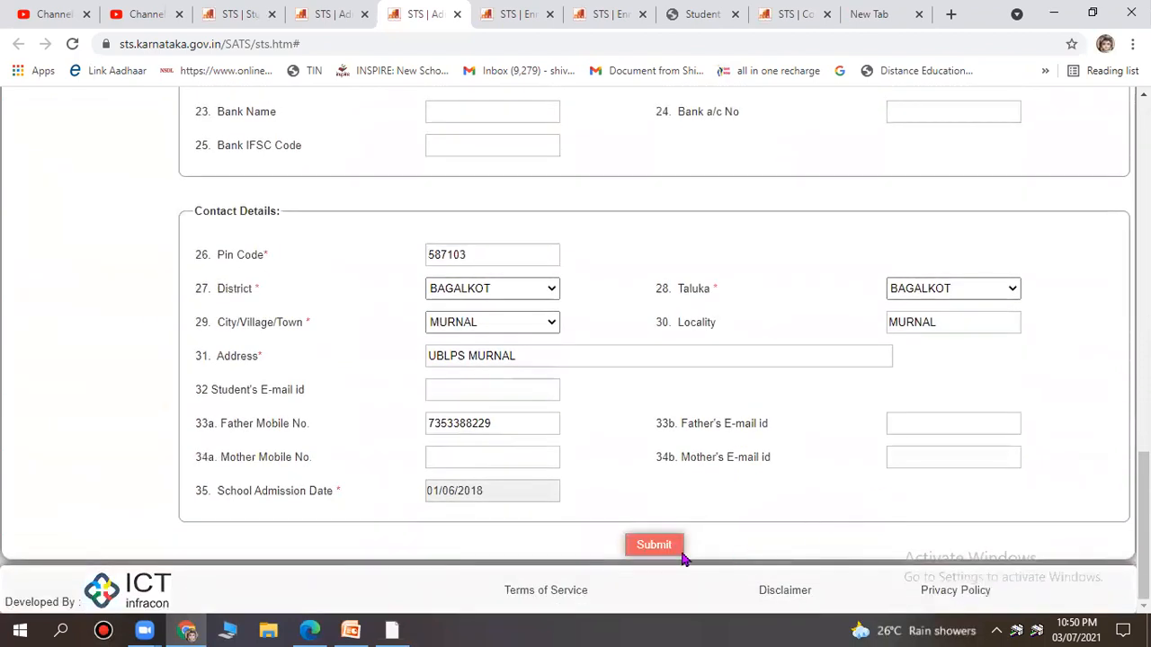
pyautogui.click(679, 550)
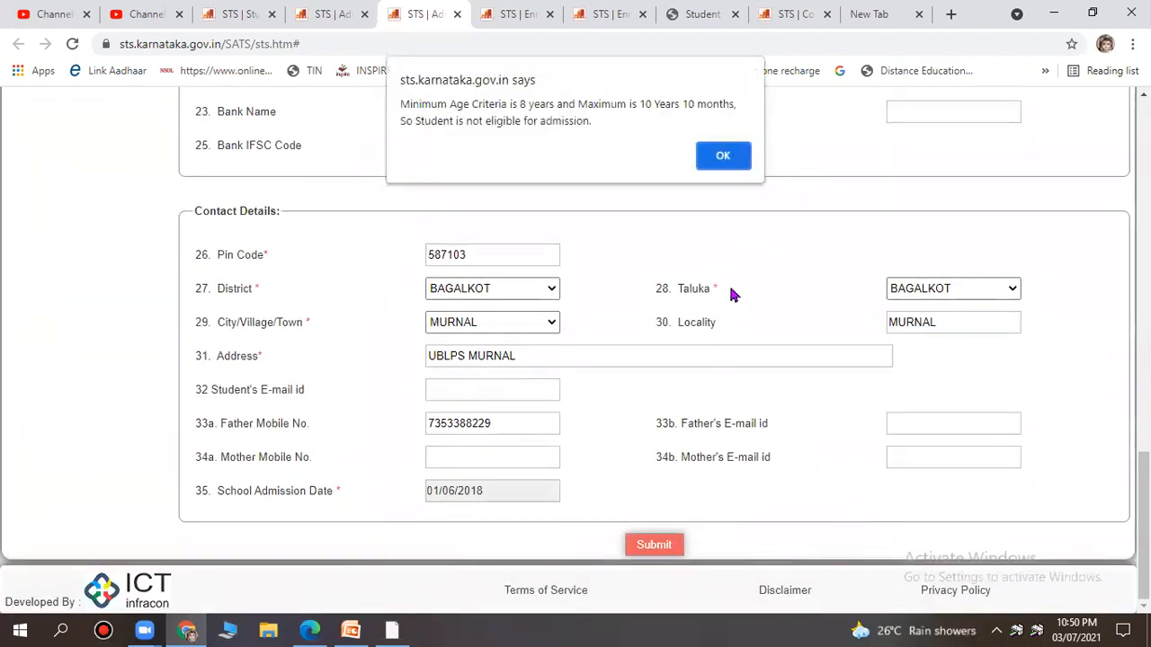
pyautogui.click(730, 159)
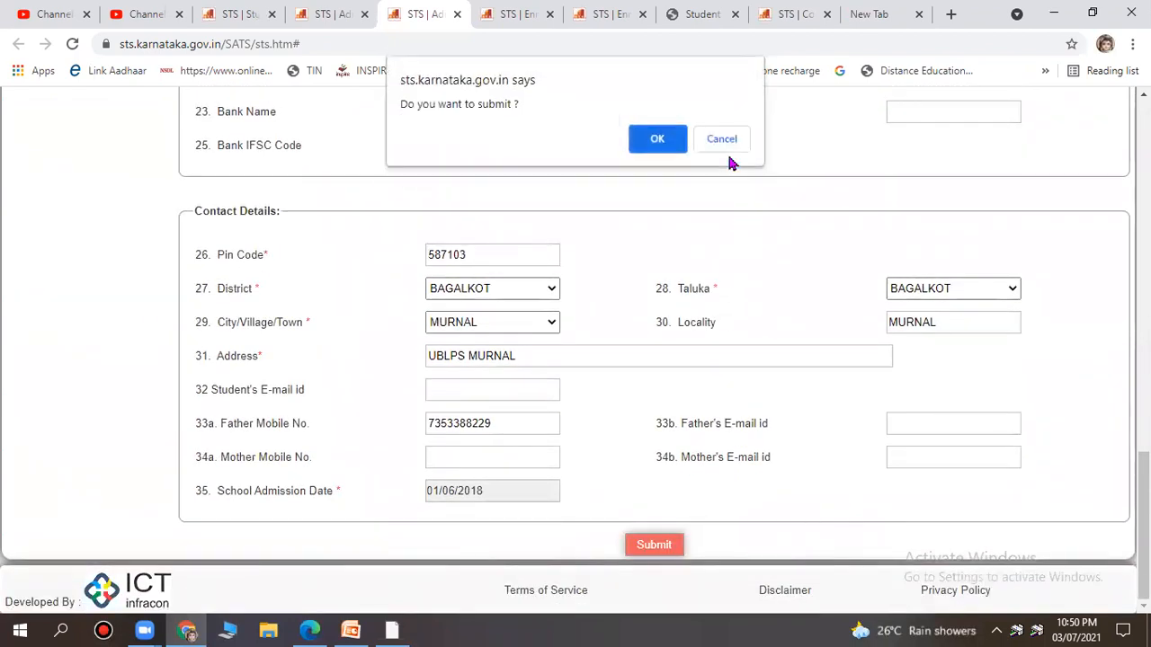
pyautogui.click(673, 139)
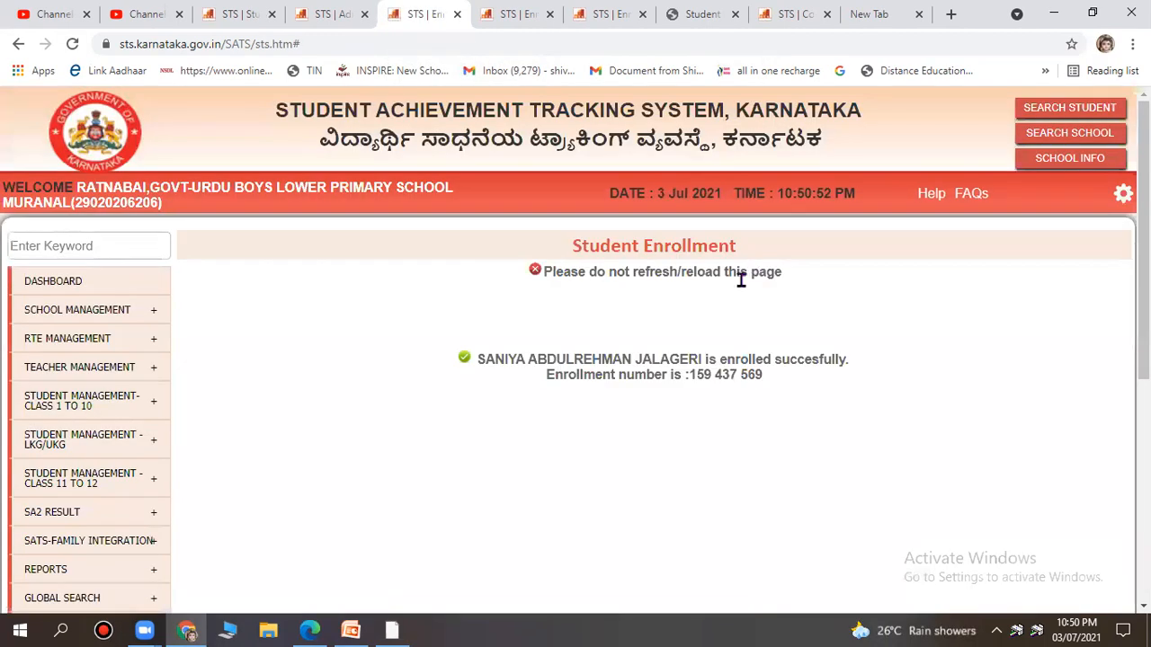
pyautogui.scroll(-3, 706, 310)
pyautogui.scroll(3, 706, 310)
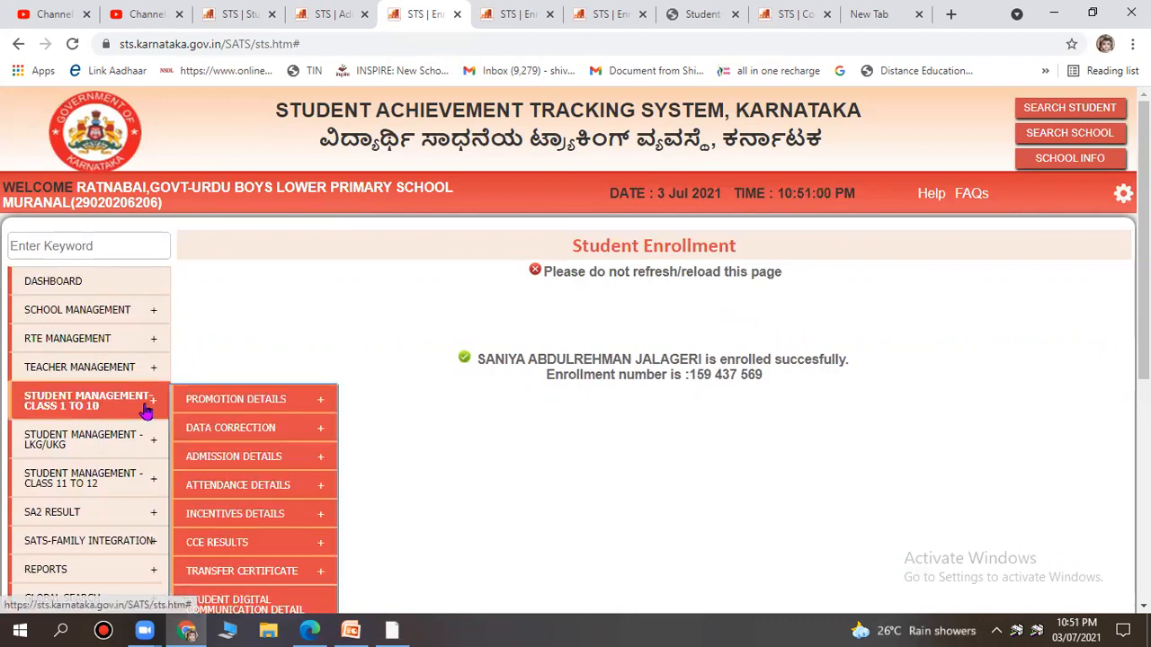
# Open Search Student To Issue TC from the Transfer Certificate menu.
pyautogui.moveTo(126, 382)
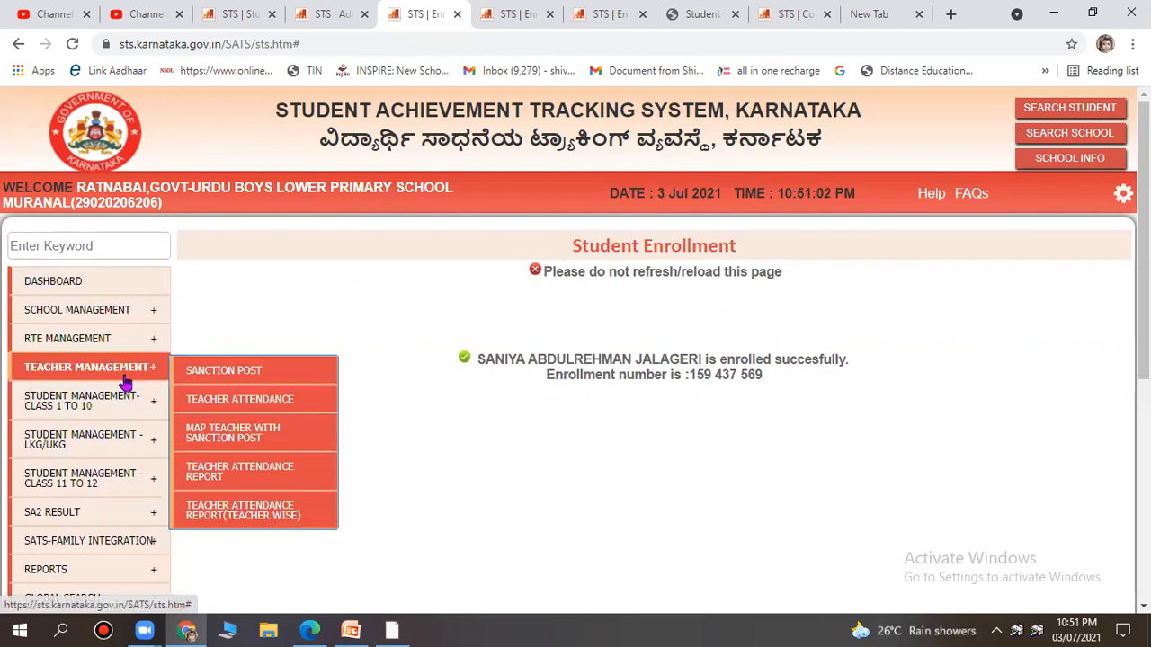
pyautogui.moveTo(118, 419)
pyautogui.scroll(-1, 118, 419)
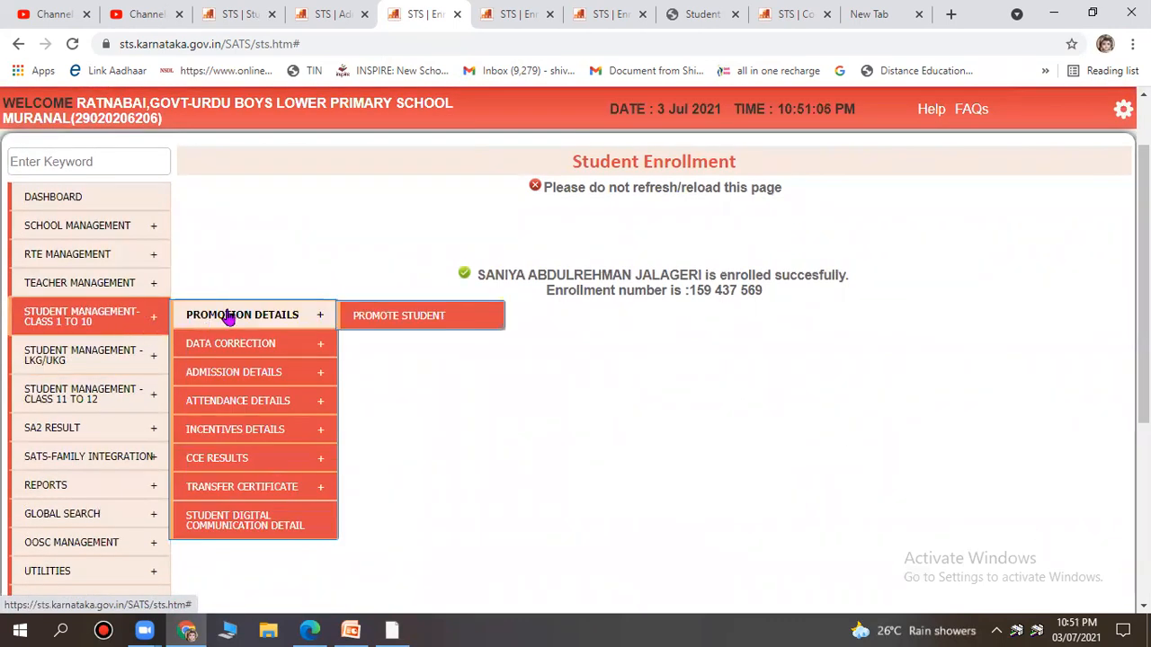
pyautogui.moveTo(257, 489)
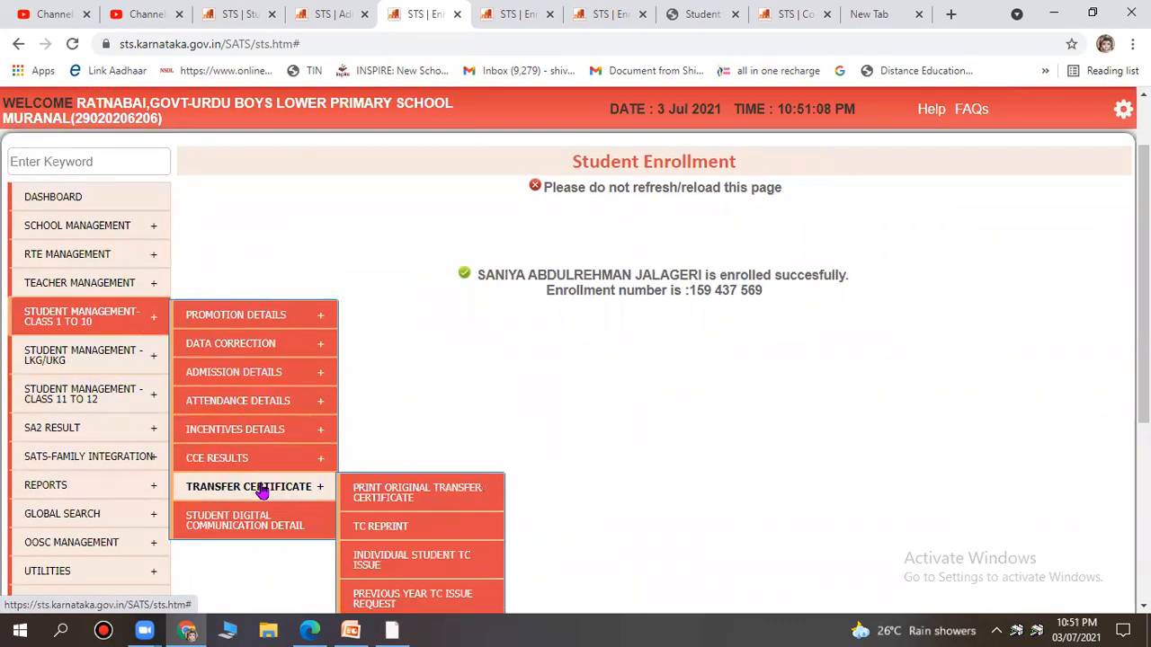
pyautogui.scroll(-1, 259, 481)
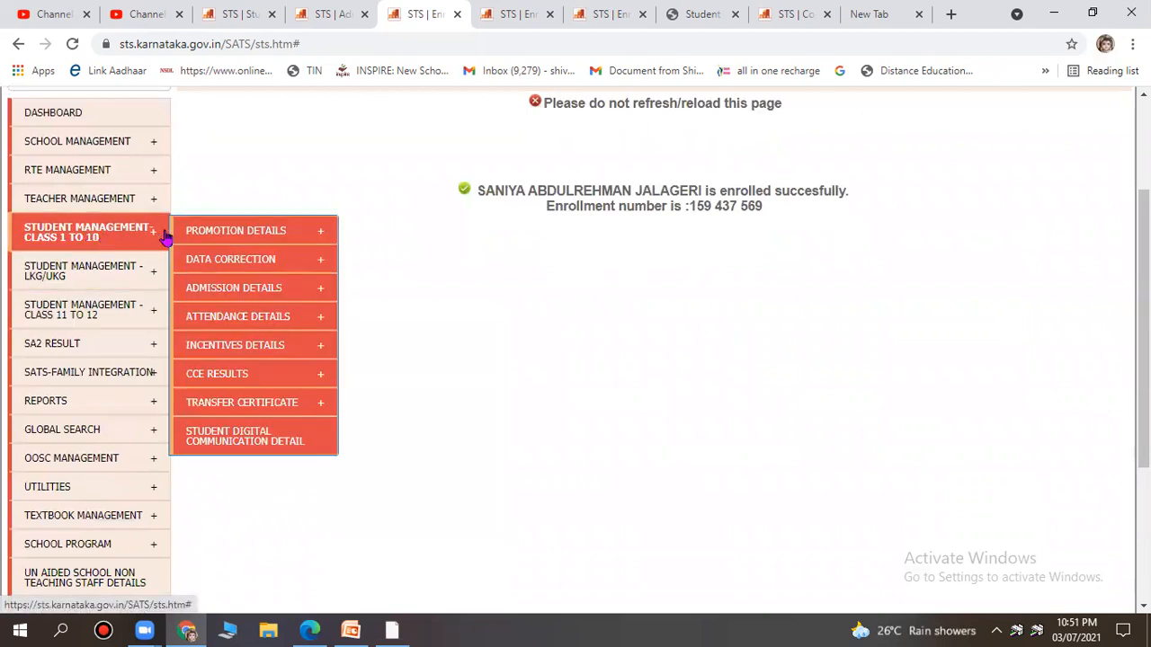
pyautogui.moveTo(273, 404)
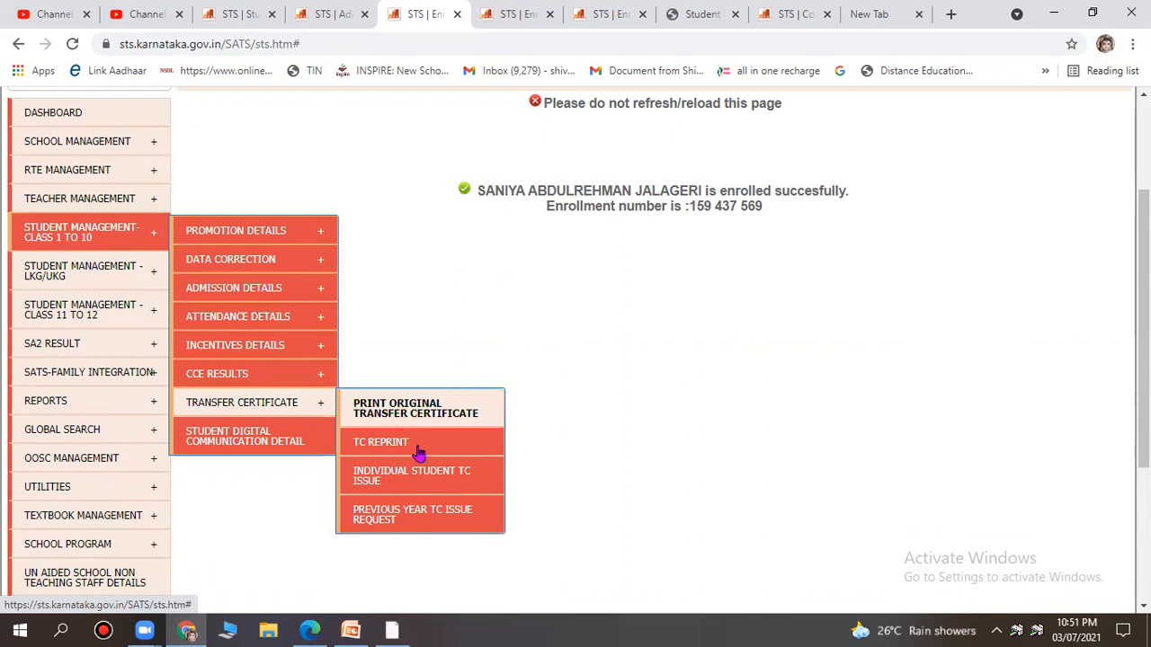
pyautogui.click(431, 488)
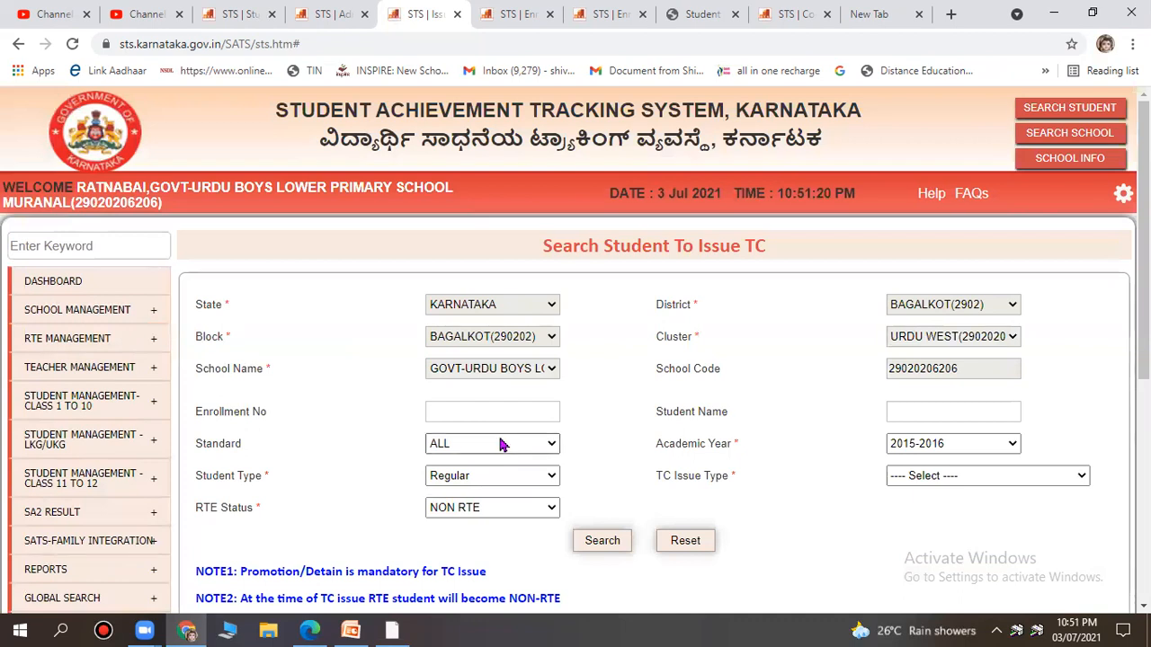
# Select Standard 5 and Academic Year 2020-2021 in the TC search form.
pyautogui.scroll(-2, 504, 441)
pyautogui.click(477, 276)
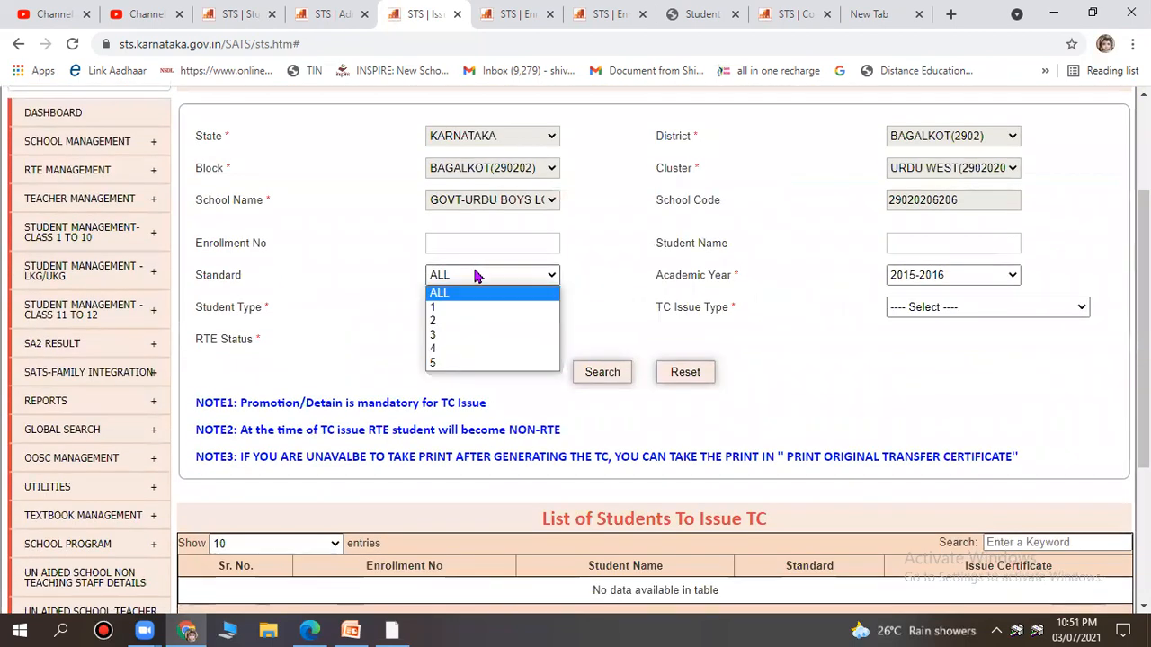
pyautogui.click(457, 364)
pyautogui.click(969, 276)
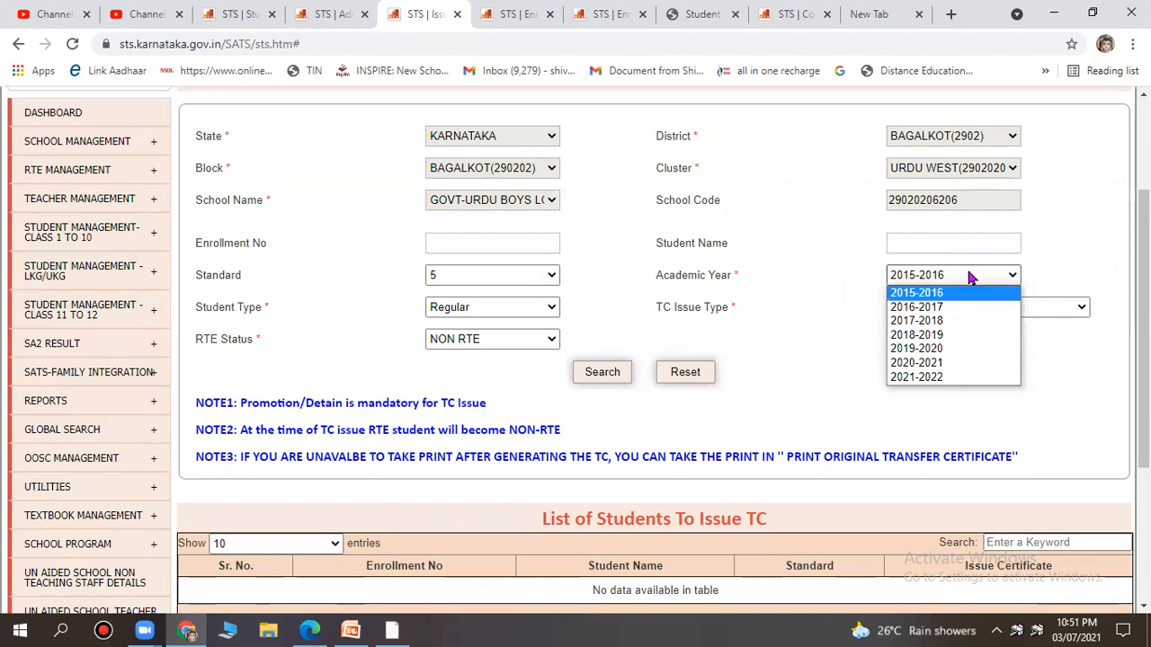
pyautogui.click(953, 365)
# Set the TC Issue Type to 'Generate TC to admit Next Academic Year', keeping year 2020-2021.
pyautogui.click(956, 309)
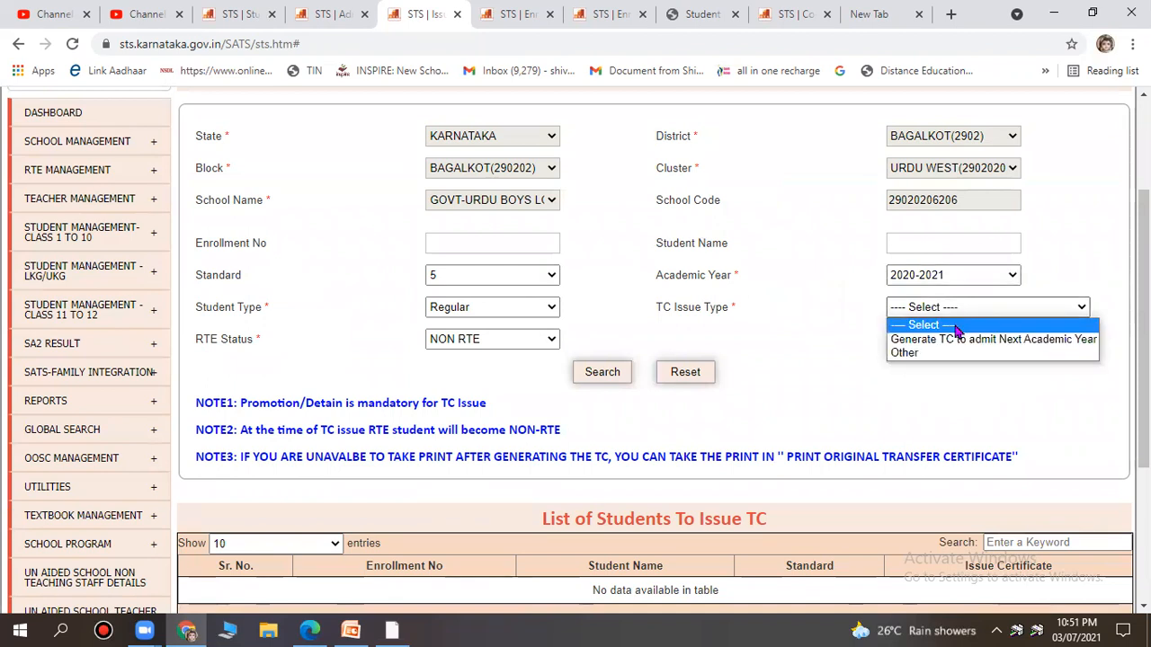
pyautogui.click(949, 275)
pyautogui.click(949, 274)
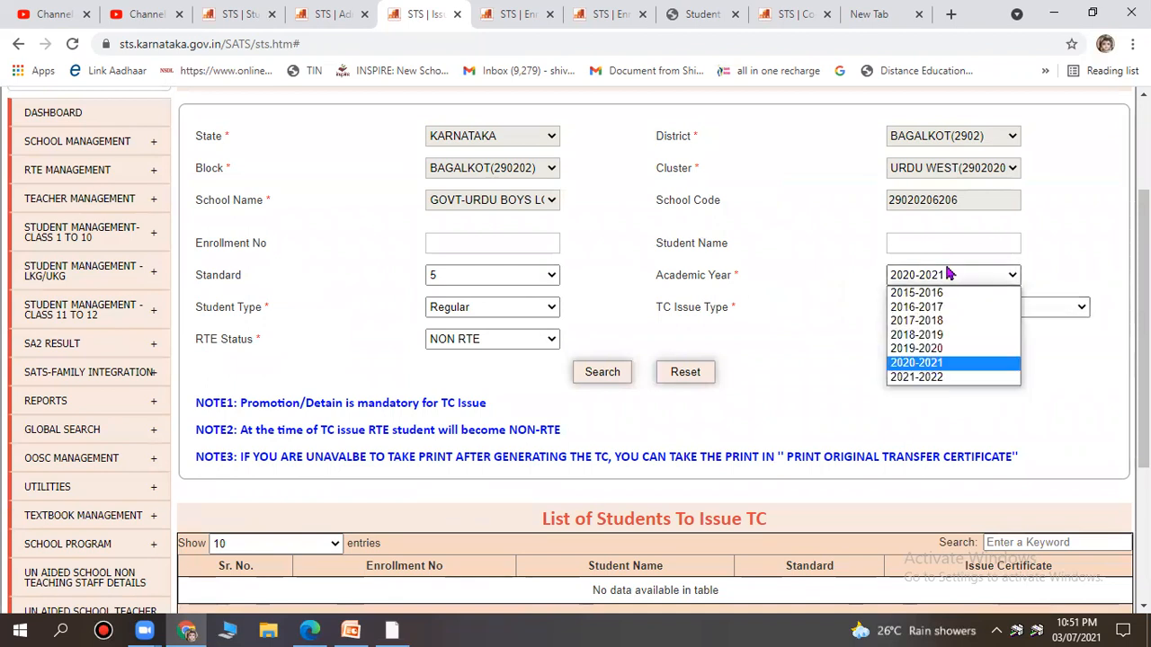
pyautogui.click(1028, 336)
pyautogui.click(1034, 308)
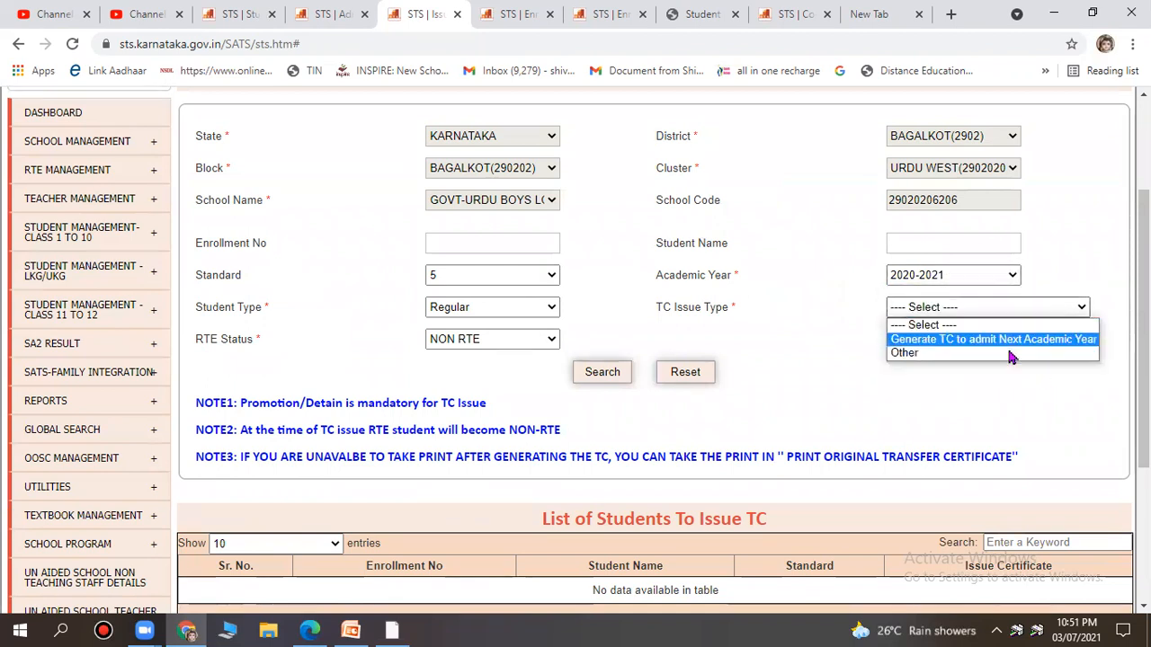
pyautogui.click(1011, 354)
pyautogui.click(982, 308)
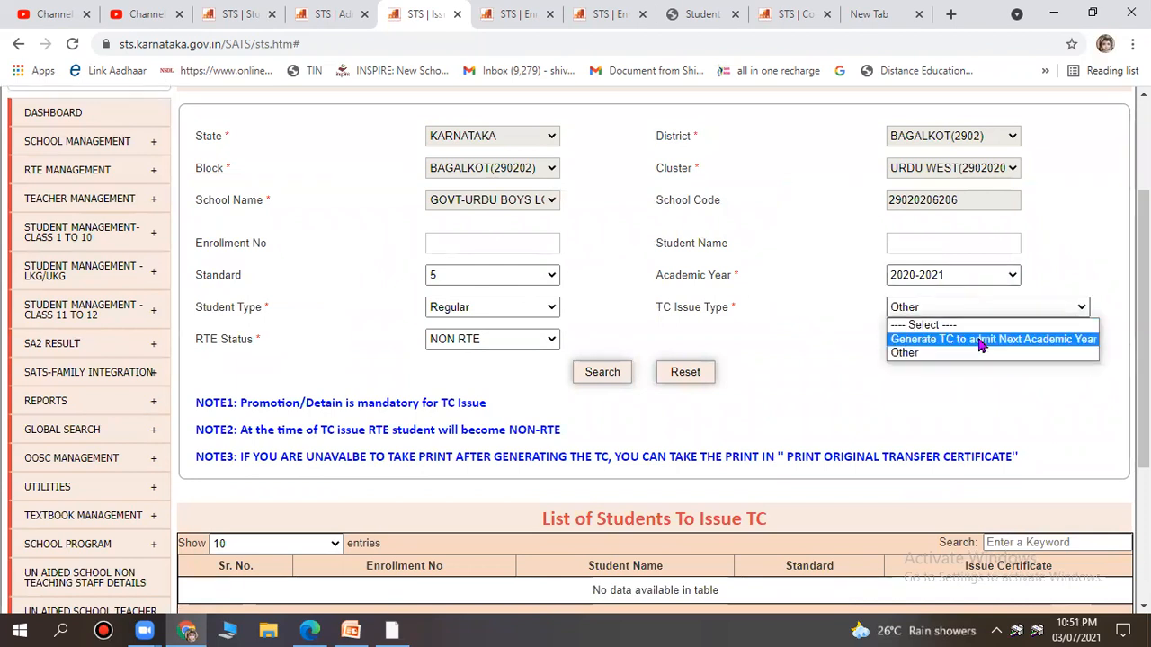
pyautogui.click(982, 346)
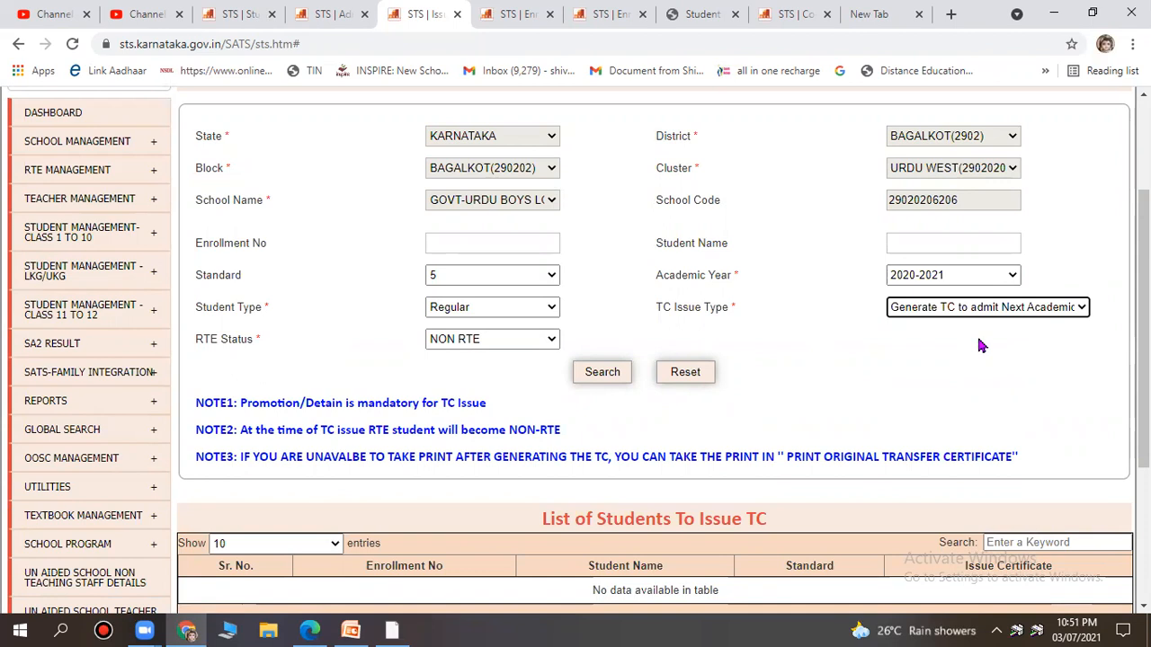
pyautogui.click(970, 278)
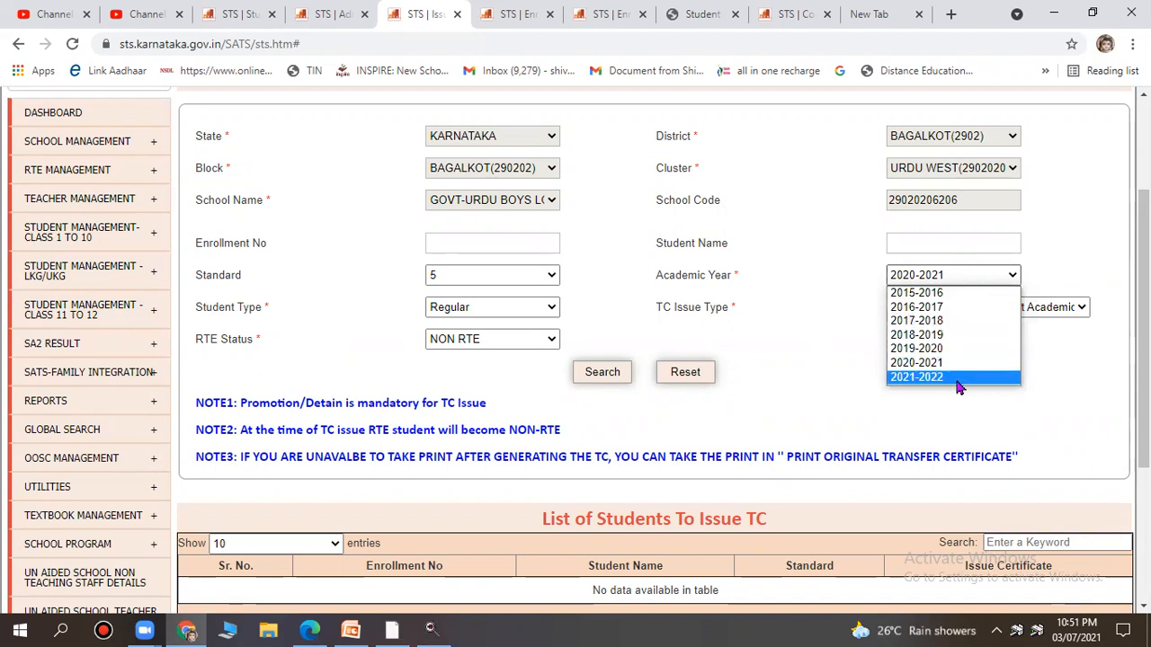
# Try academic year 2021-2022, revert to 2020-2021, and choose 'Generate TC to admit Next Academic Year'.
pyautogui.click(959, 378)
pyautogui.click(987, 307)
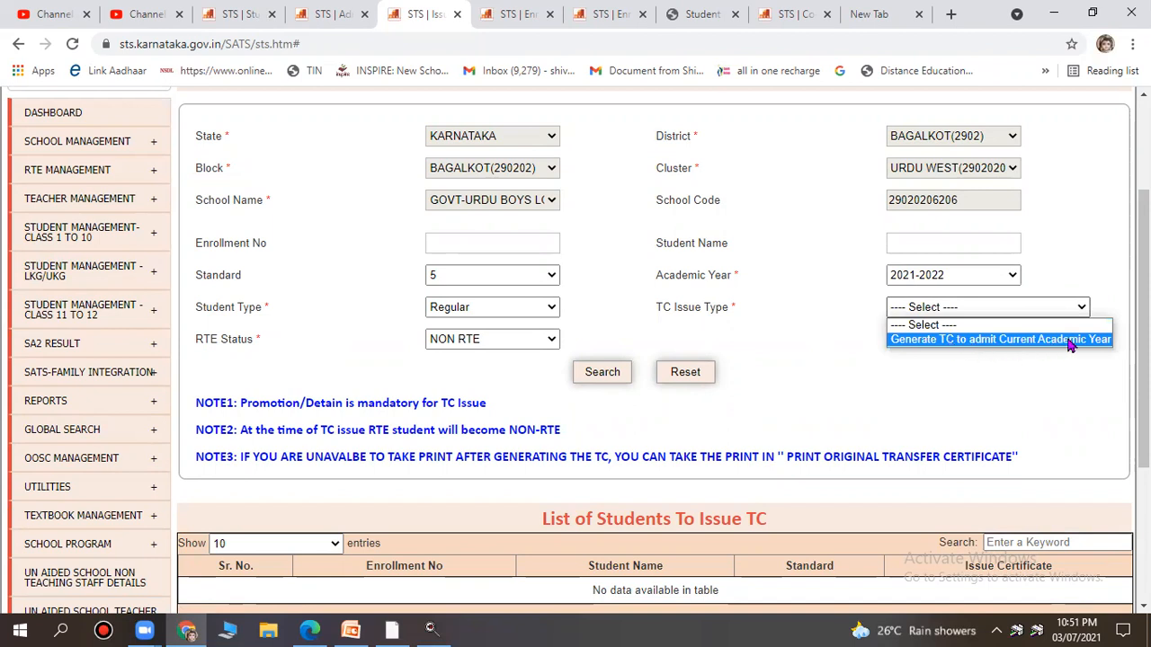
pyautogui.click(969, 274)
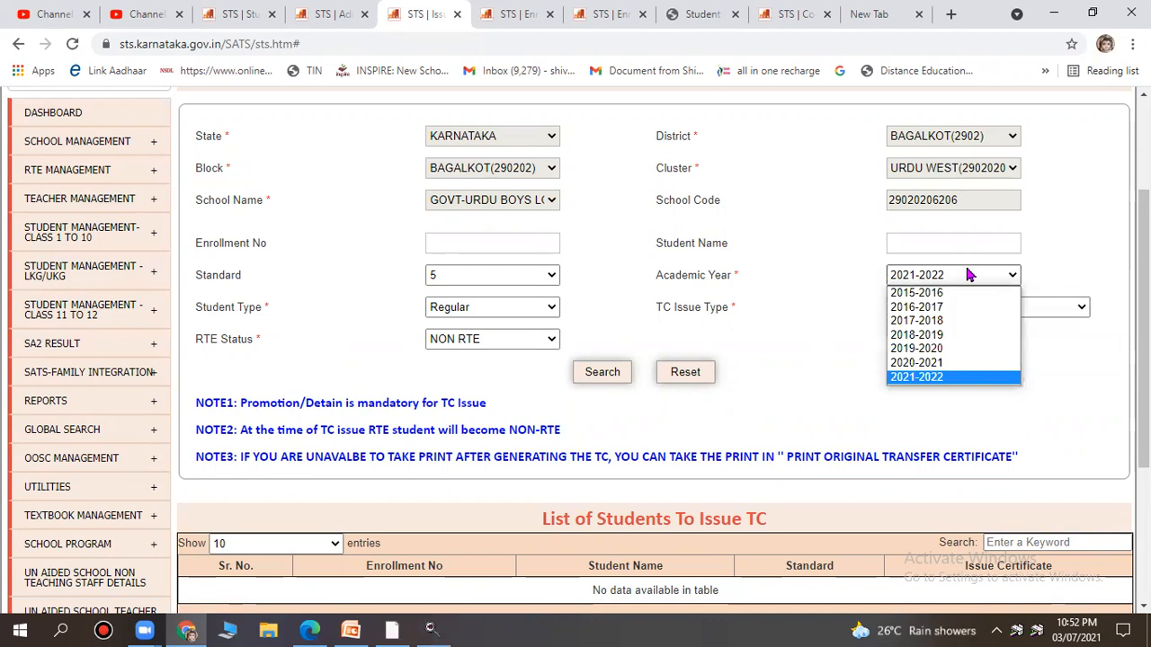
pyautogui.click(964, 362)
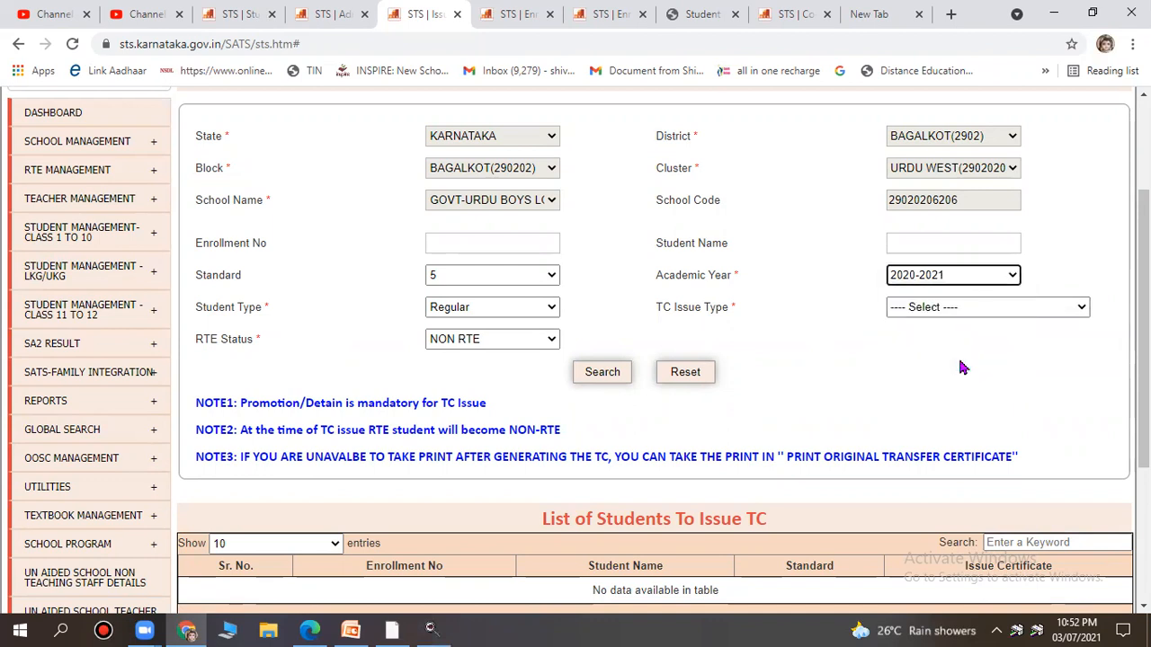
pyautogui.click(987, 308)
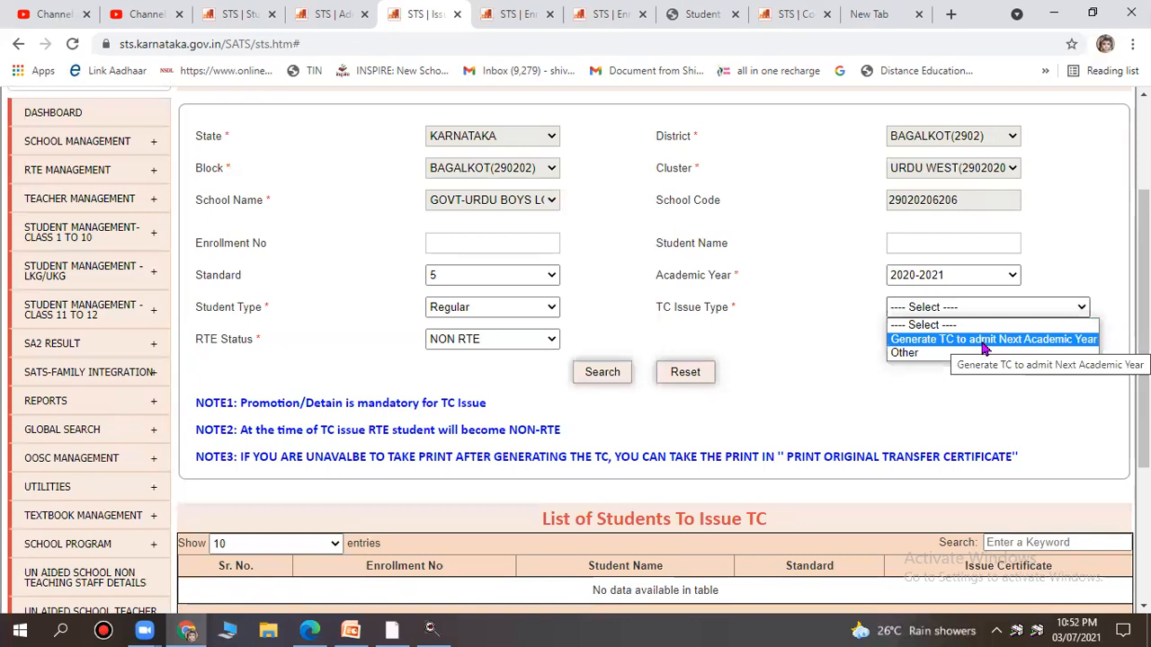
pyautogui.click(984, 340)
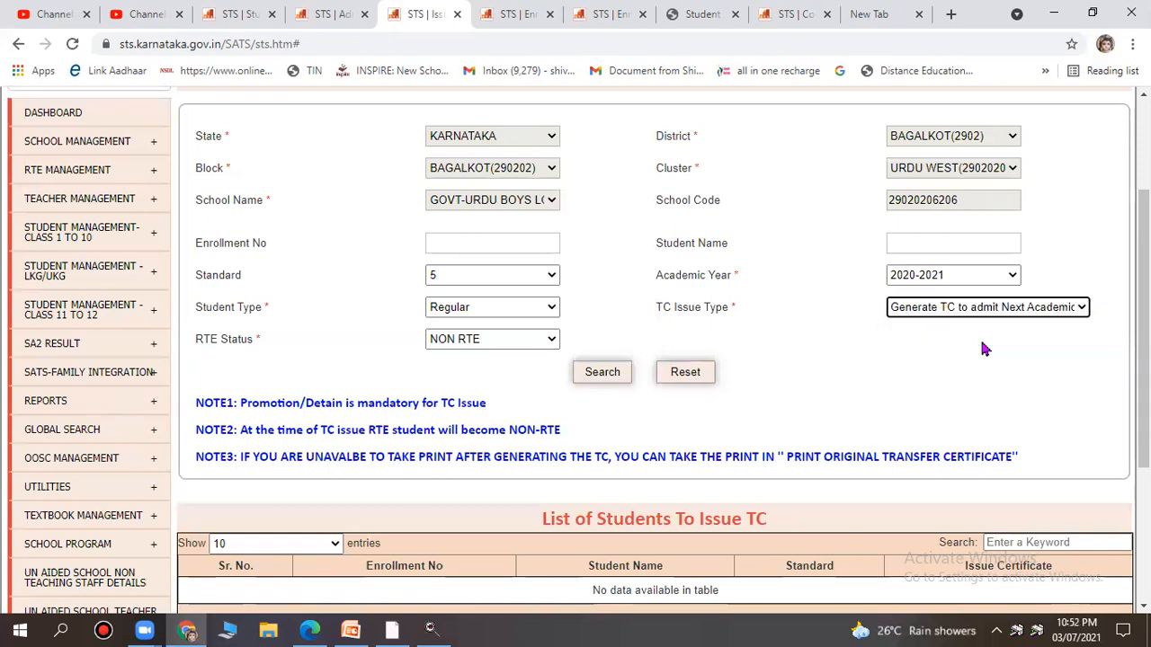
# Search for standard 5 students to issue TC and check the empty result list.
pyautogui.click(617, 377)
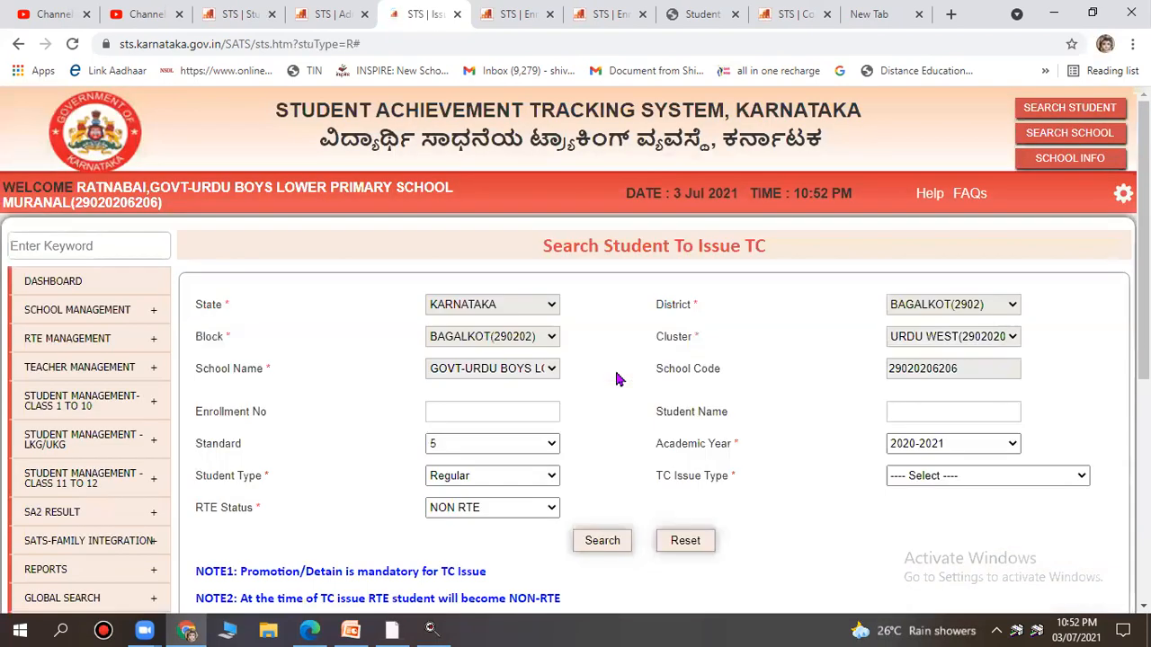
pyautogui.scroll(-5, 617, 377)
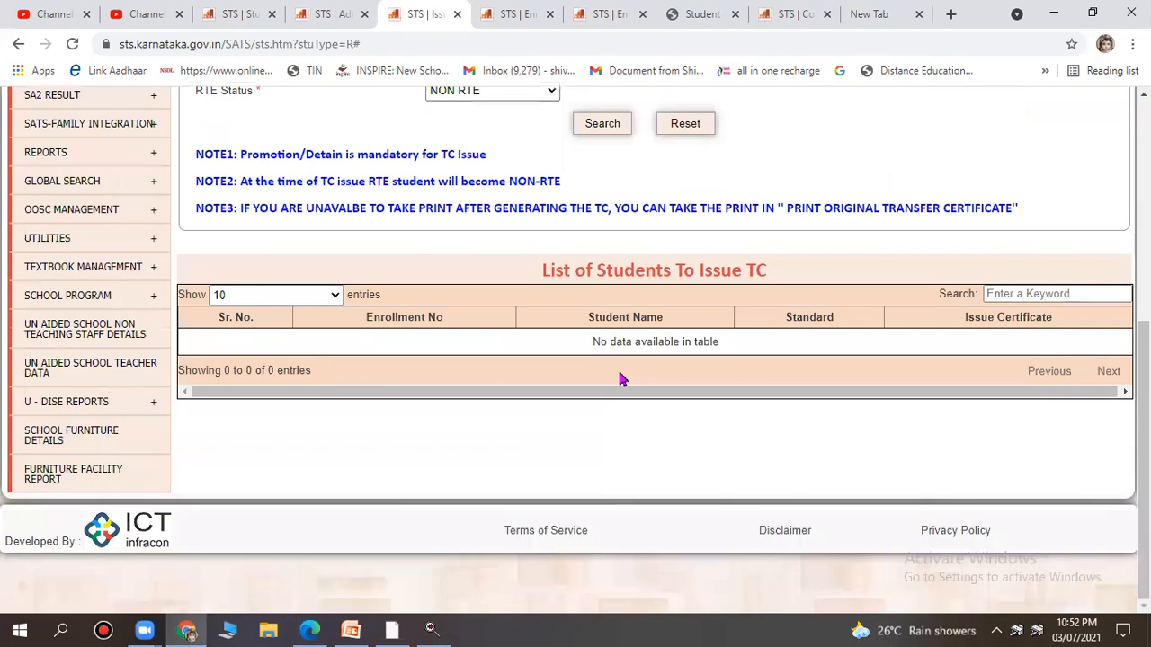
pyautogui.scroll(4, 618, 379)
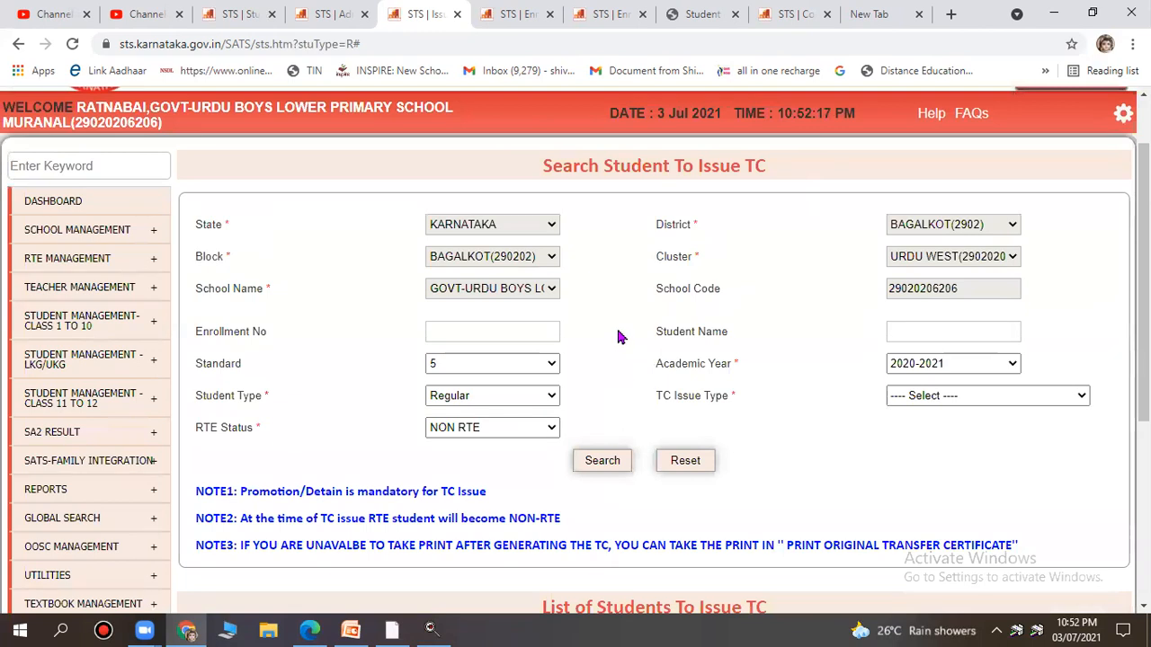